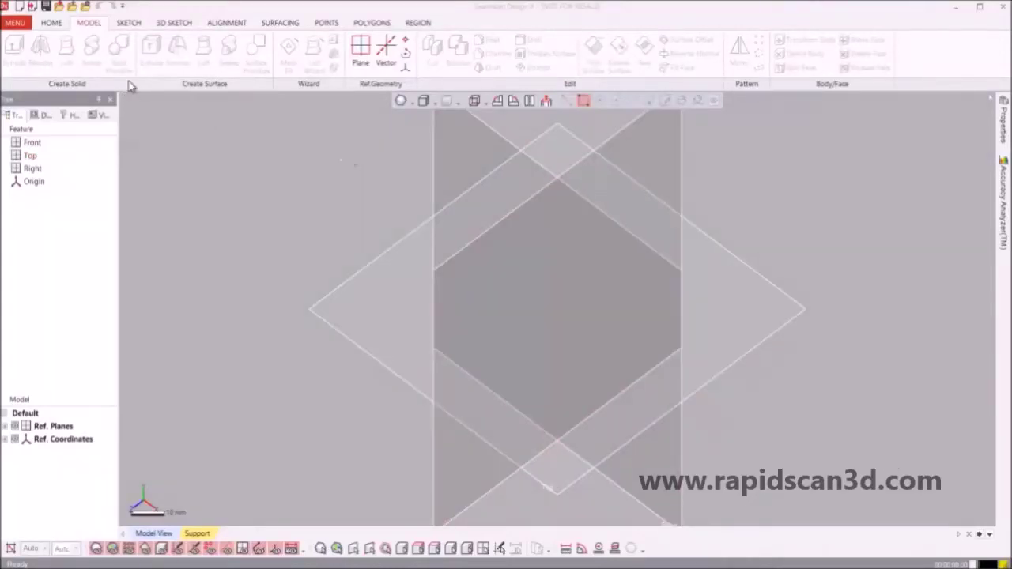
Import the scan file Small Impeller Scan.stl.
click(59, 8)
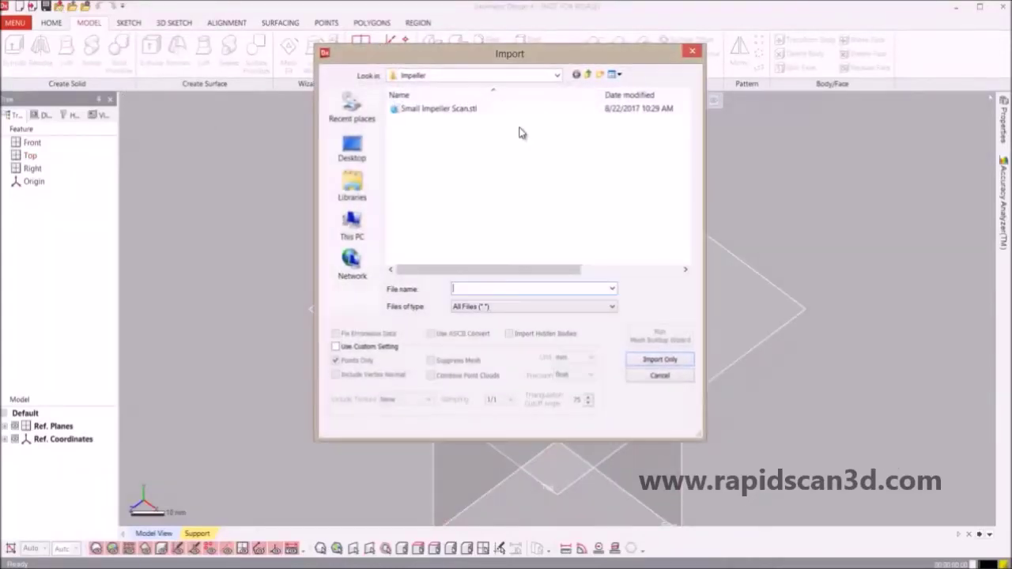
double_click(476, 107)
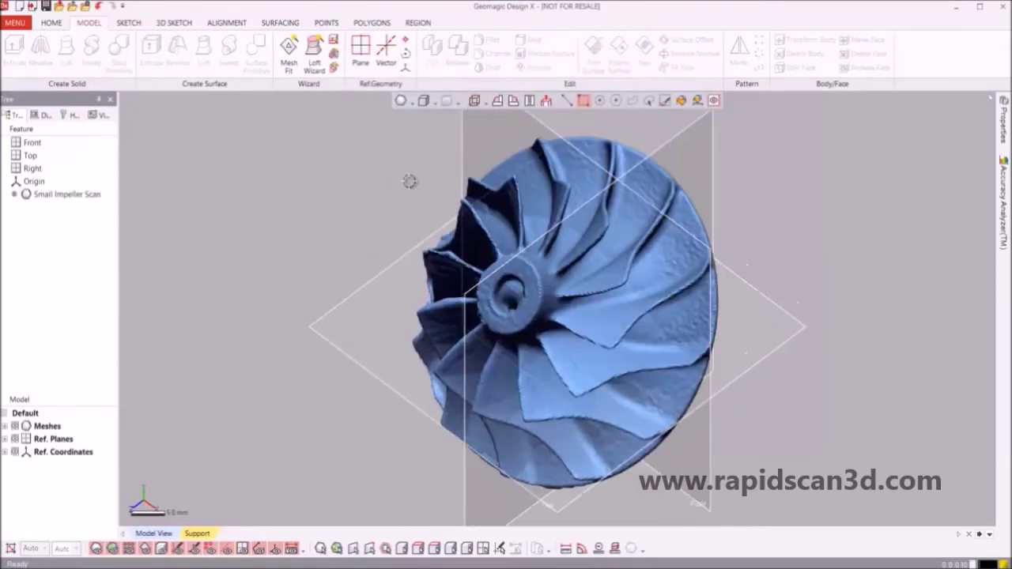
right_drag(362, 343, 459, 248)
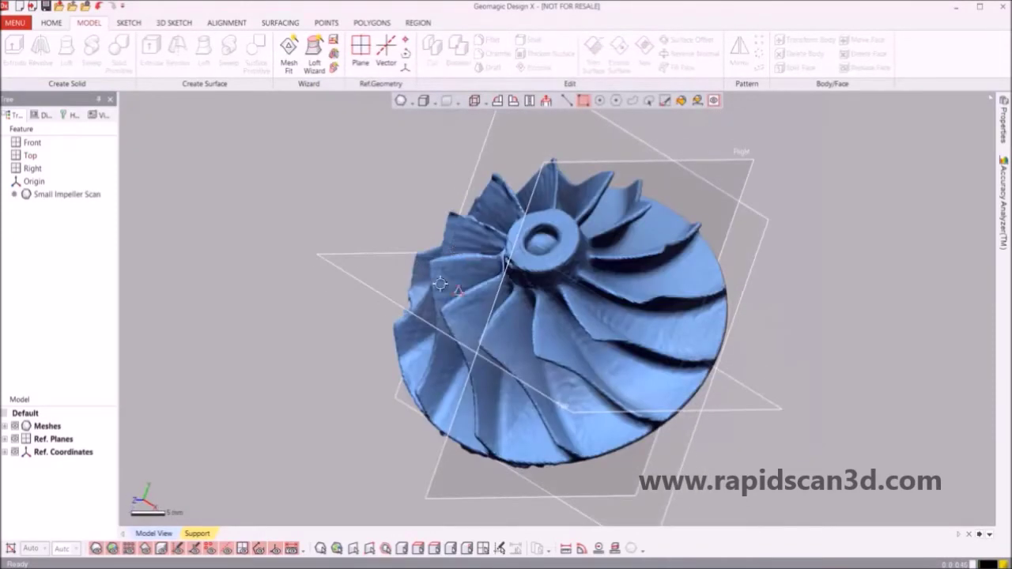
Auto-segment the impeller mesh into regions with the default sensitivity and mesh roughness.
click(418, 23)
click(30, 60)
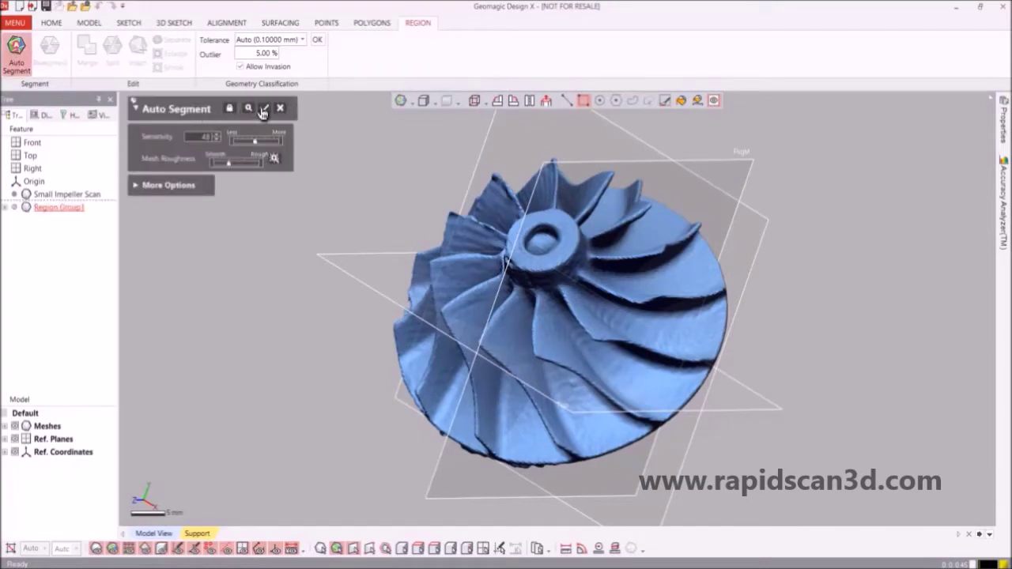
click(265, 110)
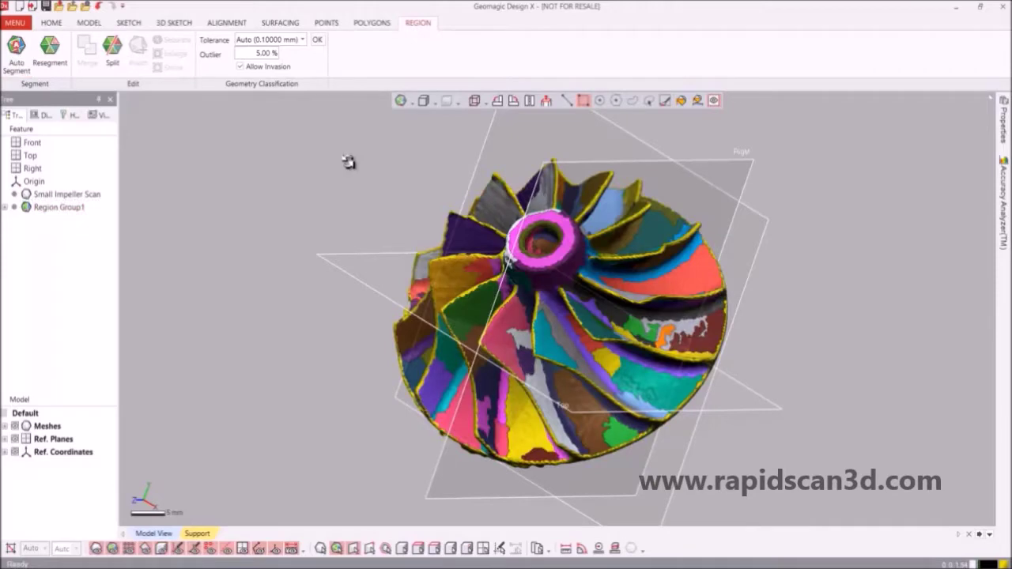
Merge the separate regions covering one full blade face into a single region.
right_drag(507, 355, 384, 287)
right_drag(486, 288, 549, 304)
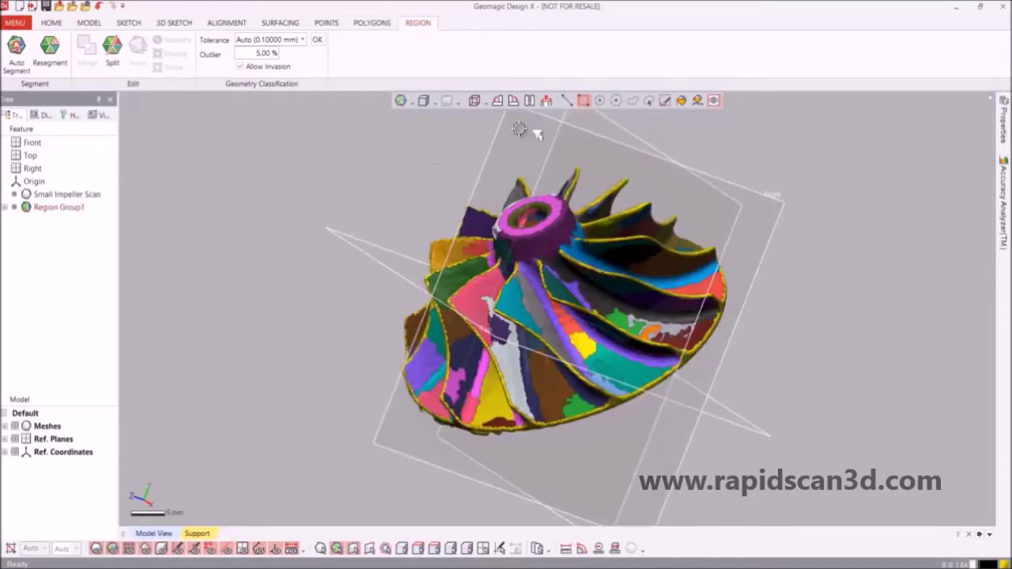
click(510, 332)
click(87, 49)
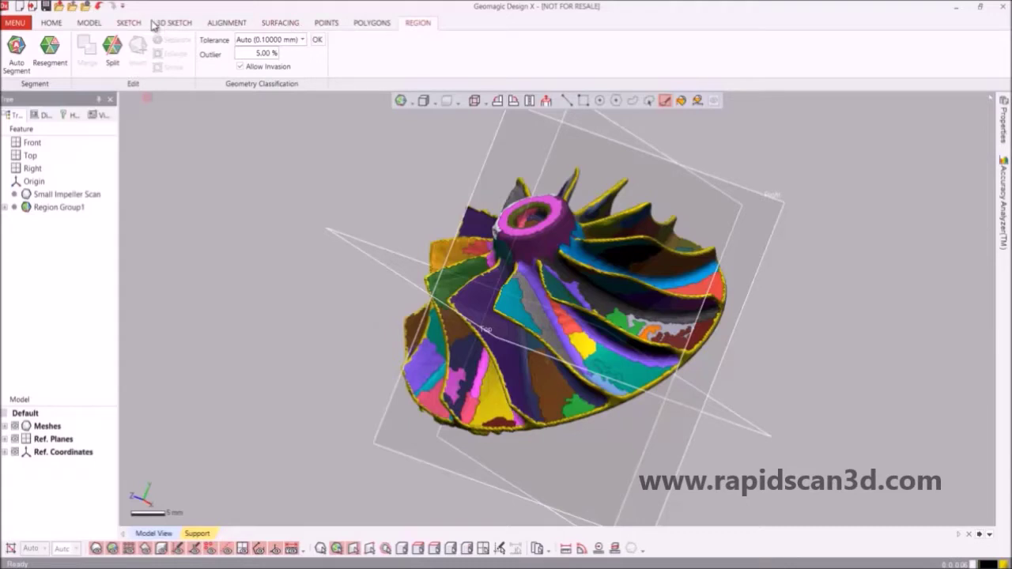
Align the scan to the global origin with Interactive Alignment, using the X-Y-Z method and the hub's flat top region as Axis Y.
click(217, 25)
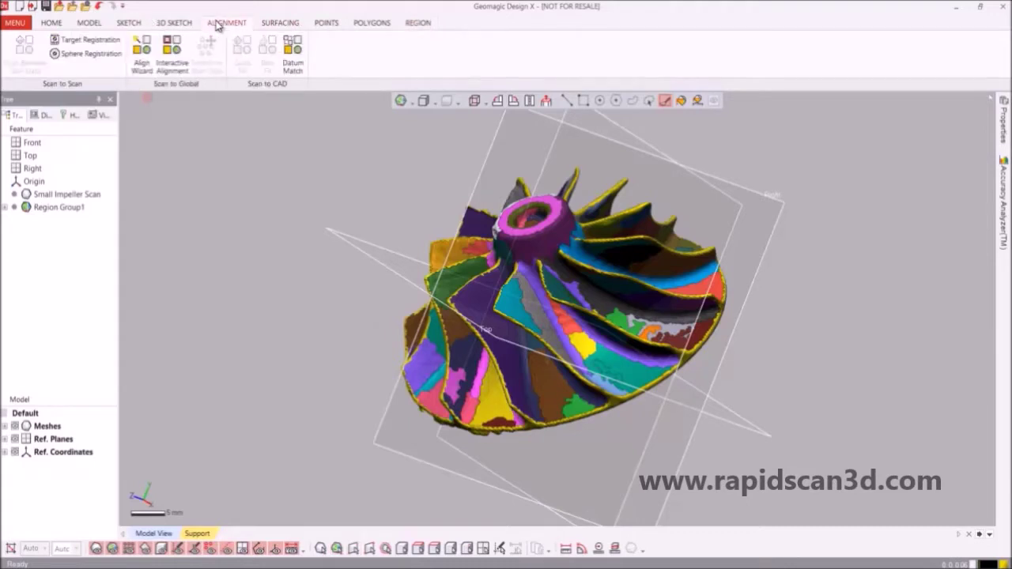
click(174, 59)
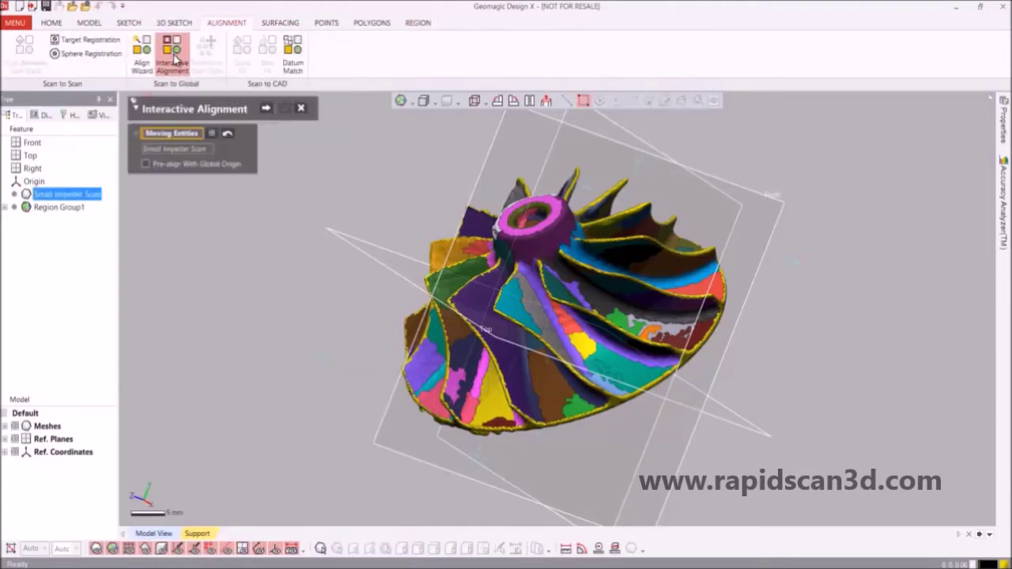
click(265, 111)
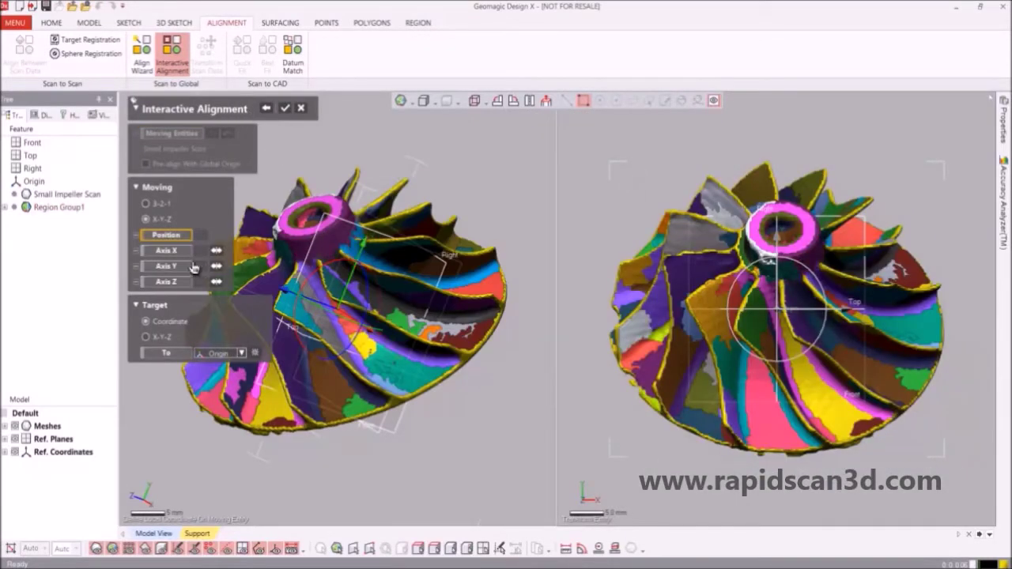
click(182, 269)
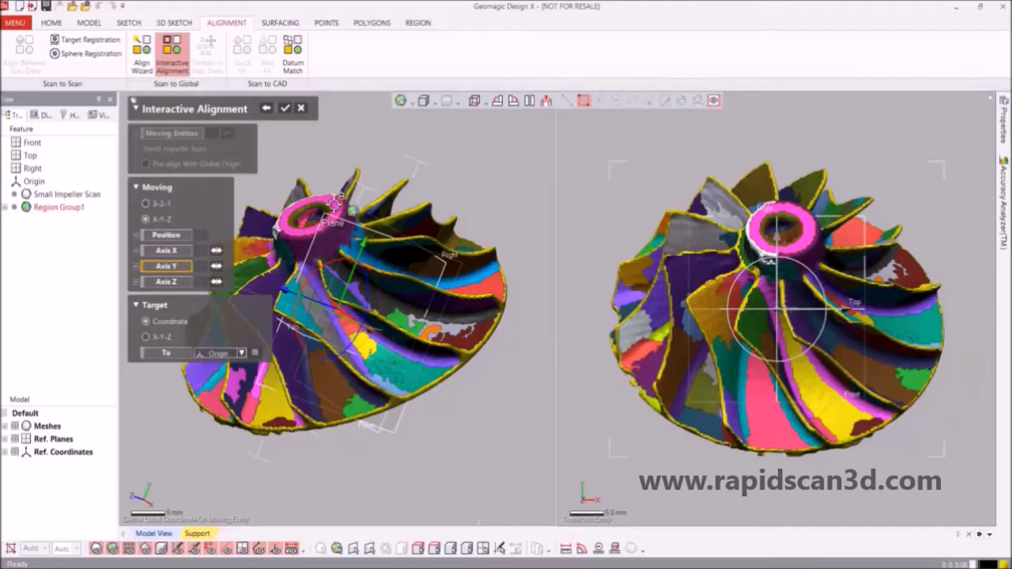
click(334, 203)
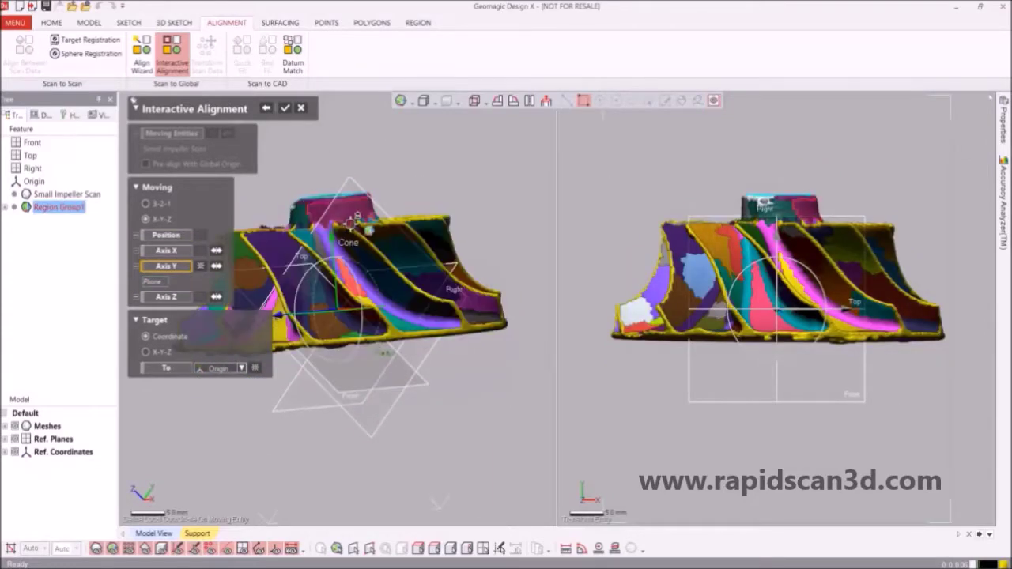
click(286, 114)
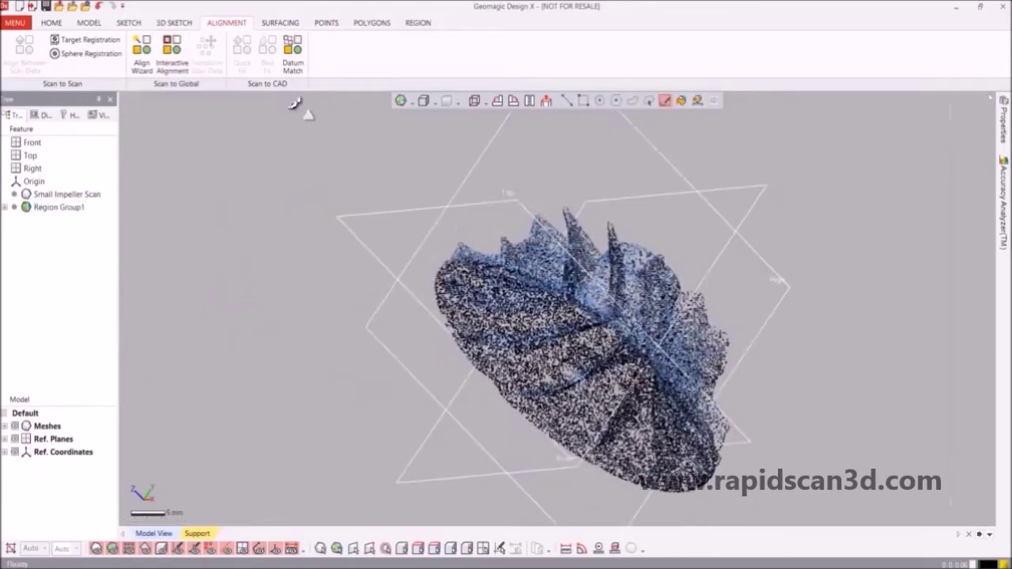
Examine the aligned impeller against the reference planes in standard side views and at an angle.
click(543, 103)
click(515, 151)
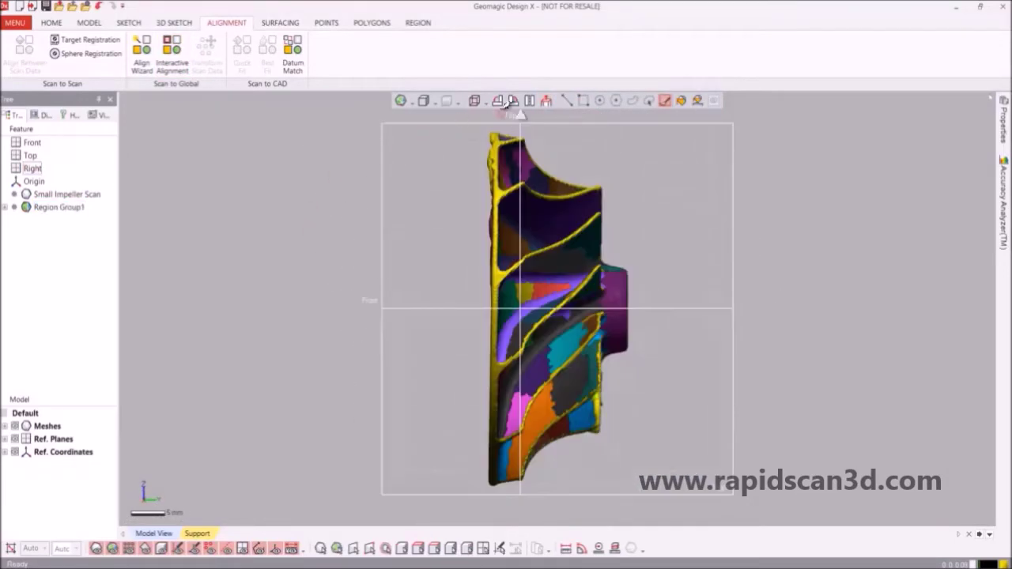
click(494, 106)
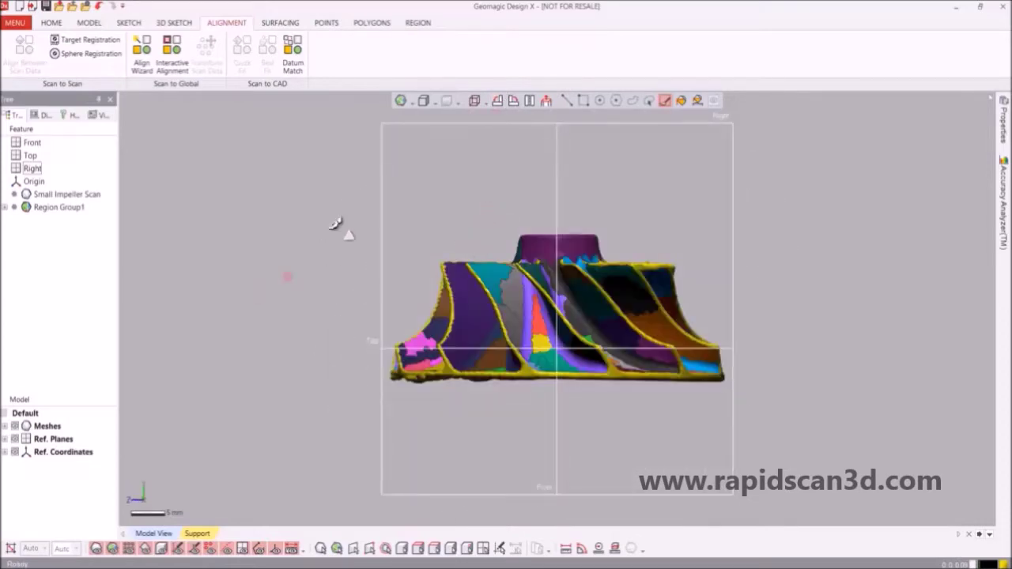
scroll(294, 242, down, 1)
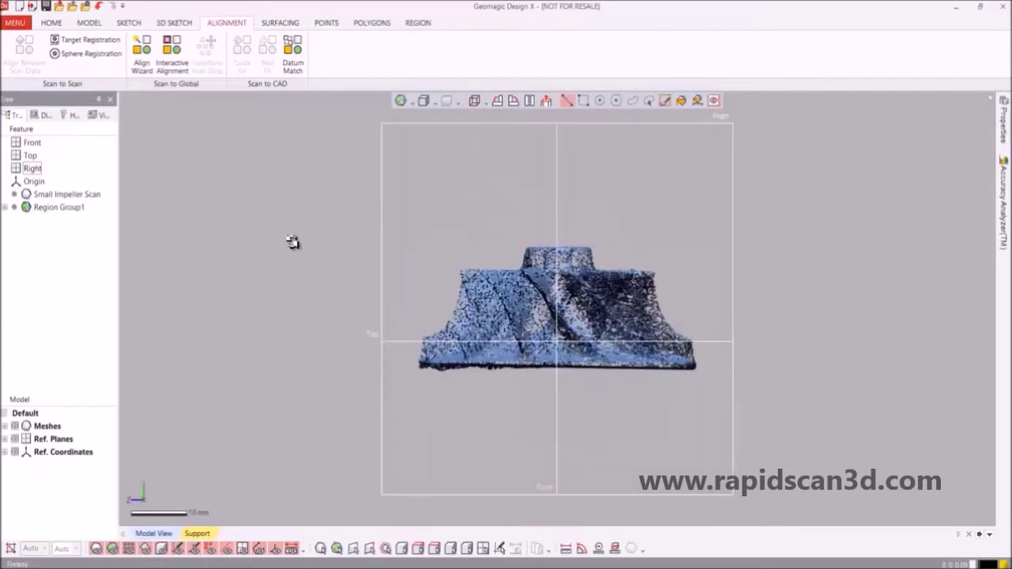
right_drag(522, 275, 564, 294)
scroll(550, 289, up, 3)
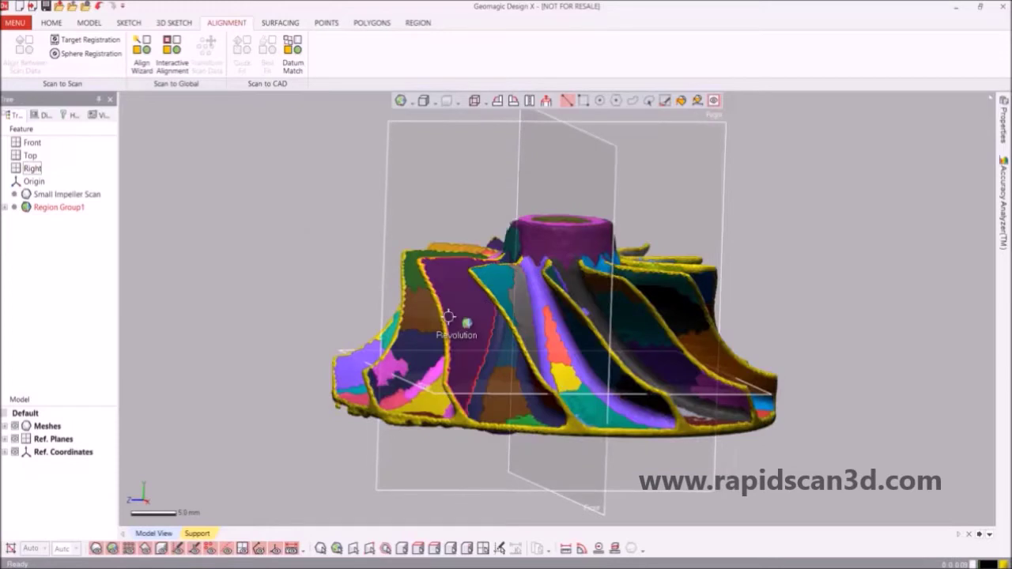
Fit a surface to the merged blade region with Mesh Fit, using 0.1 mm allowable deviation and at most 50 control points.
click(87, 24)
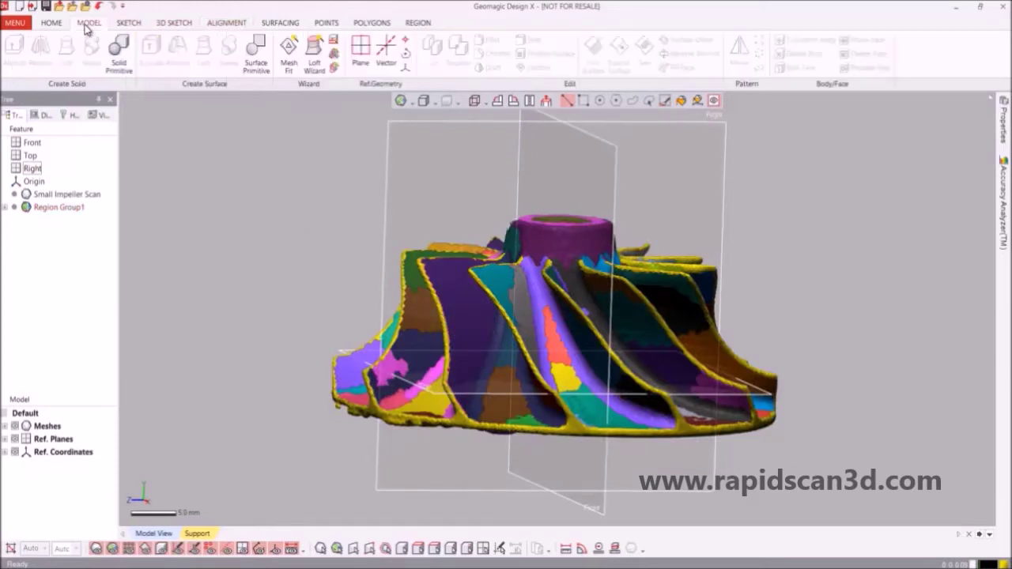
click(289, 53)
click(459, 294)
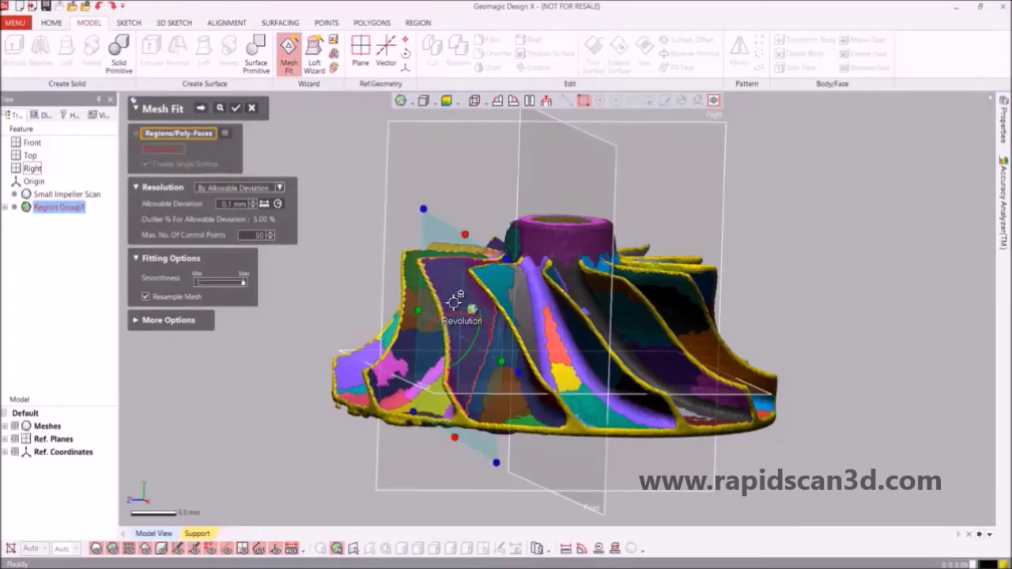
click(235, 110)
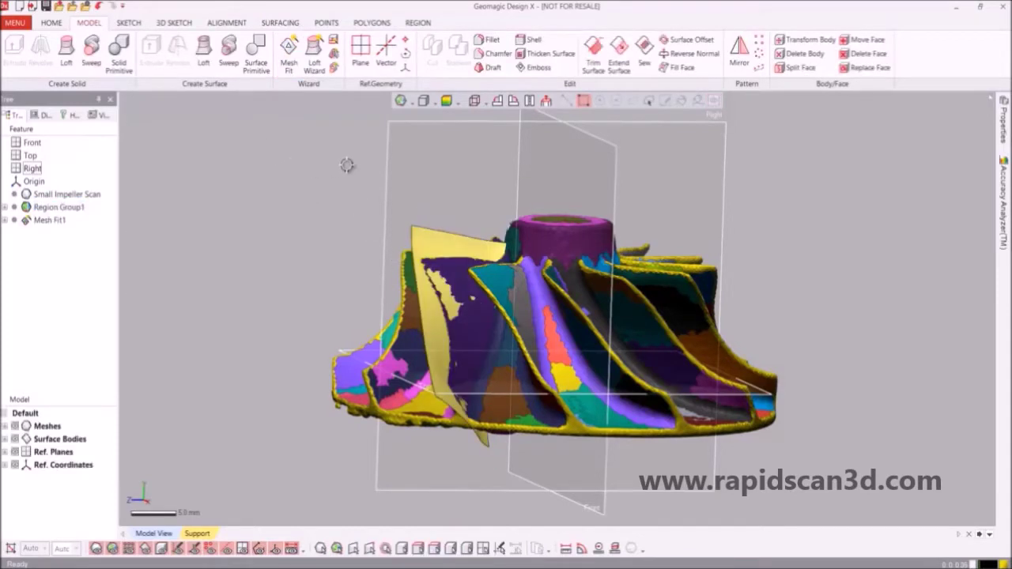
Hide the mesh to inspect the fitted blade surface on its own, and show the mesh again.
click(16, 426)
right_drag(421, 287, 546, 332)
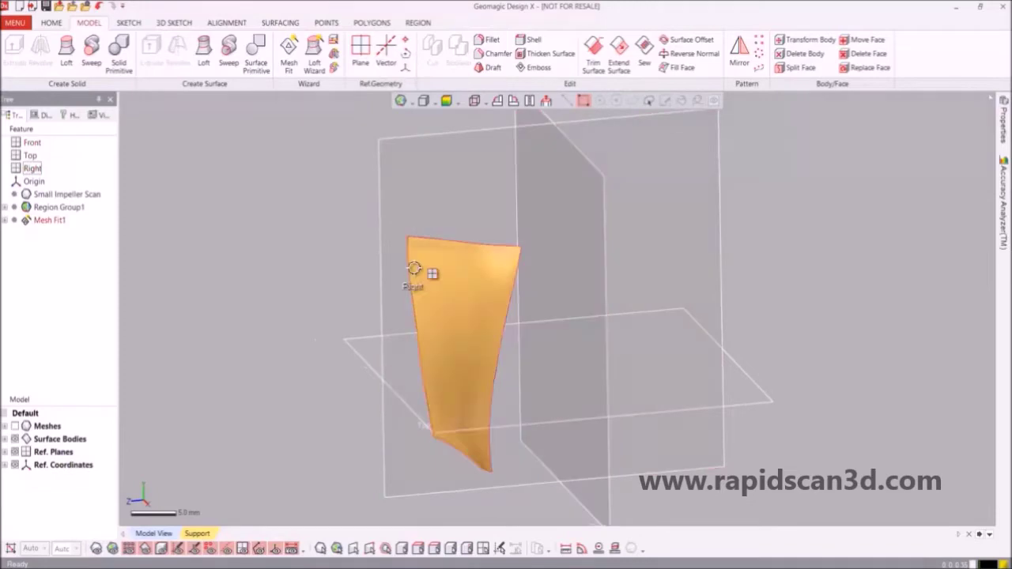
click(15, 426)
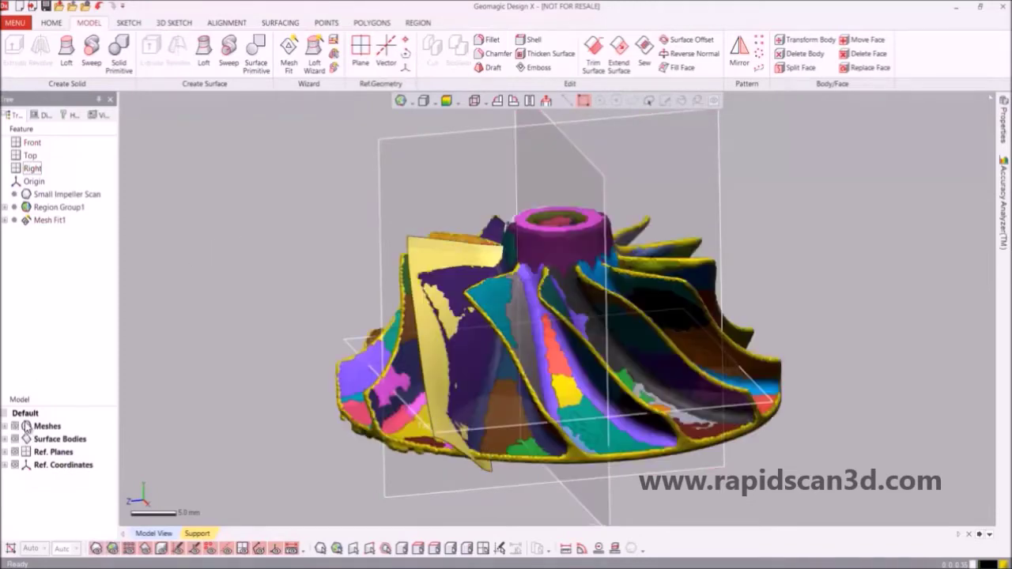
Offset the fitted blade surface by 1 mm with the offset direction flipped.
right_drag(230, 342, 614, 294)
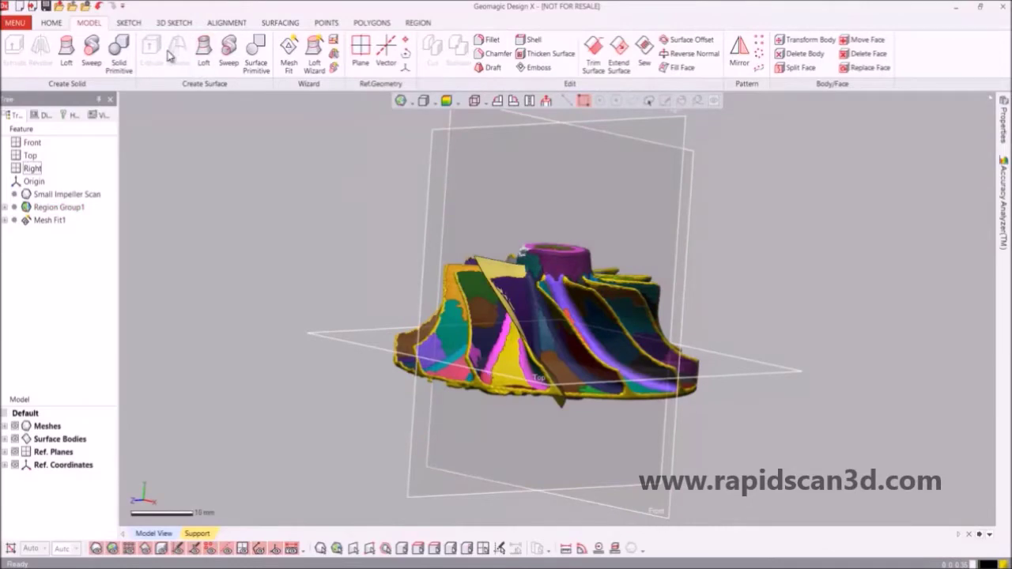
click(680, 41)
click(496, 289)
scroll(497, 289, up, 4)
right_drag(499, 290, 692, 287)
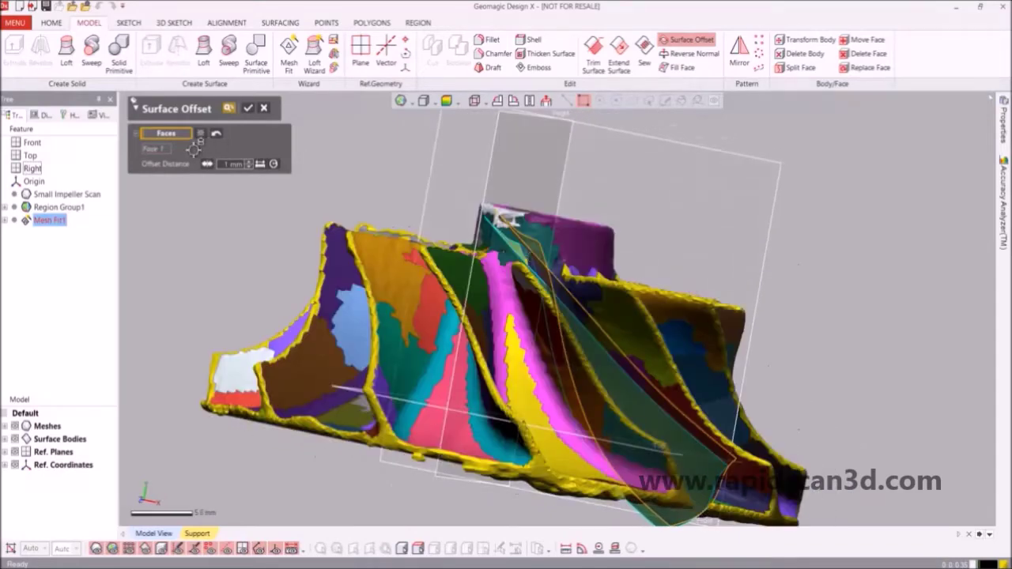
click(207, 164)
right_drag(514, 287, 639, 314)
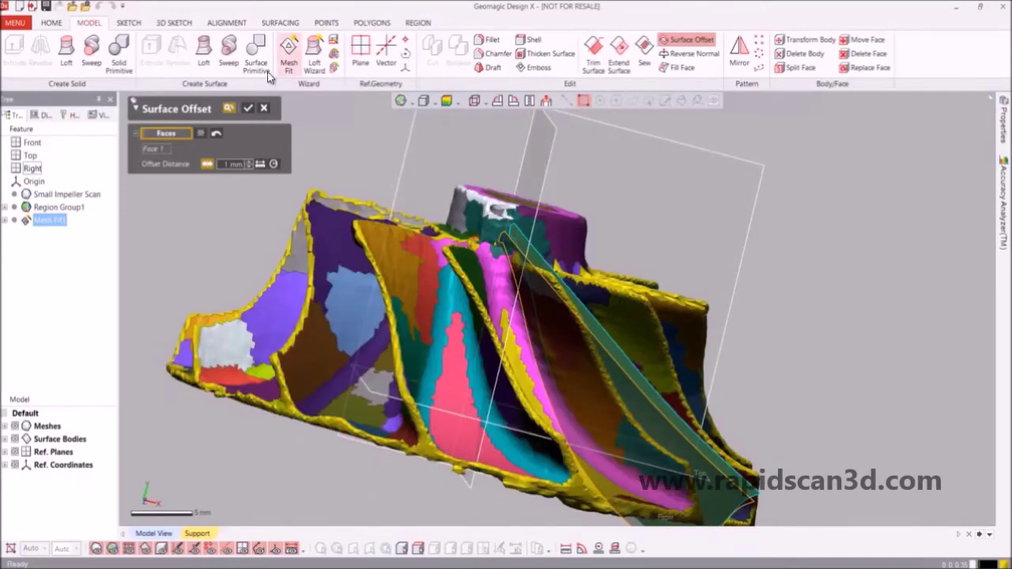
click(250, 108)
Examine the fitted blade surface and its offset copy against the scanned blade from several angles.
mouse_move(546, 285)
right_down()
mouse_move(639, 286)
mouse_move(426, 322)
mouse_move(547, 323)
right_up()
scroll(550, 325, down, 3)
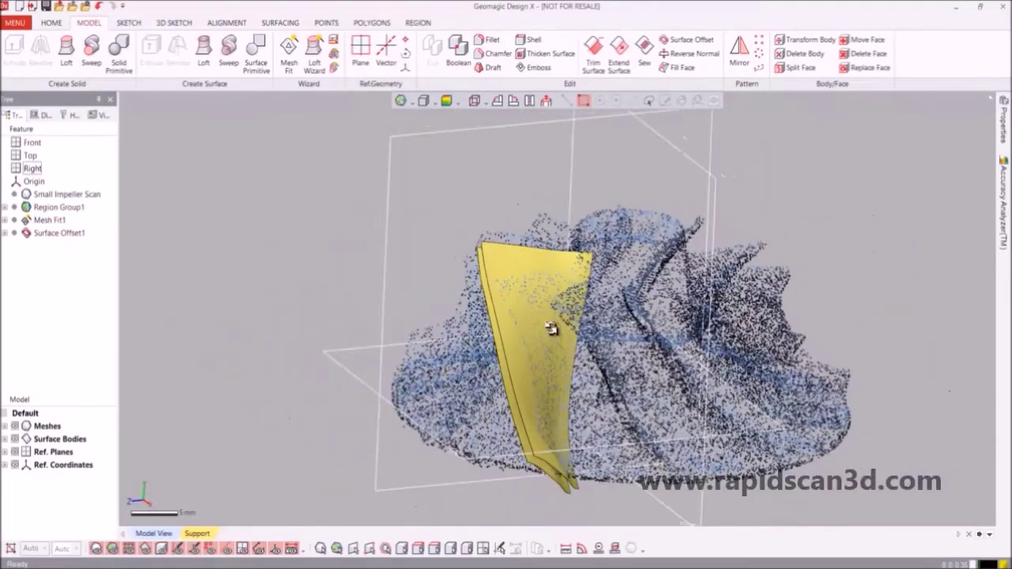
right_drag(605, 340, 649, 342)
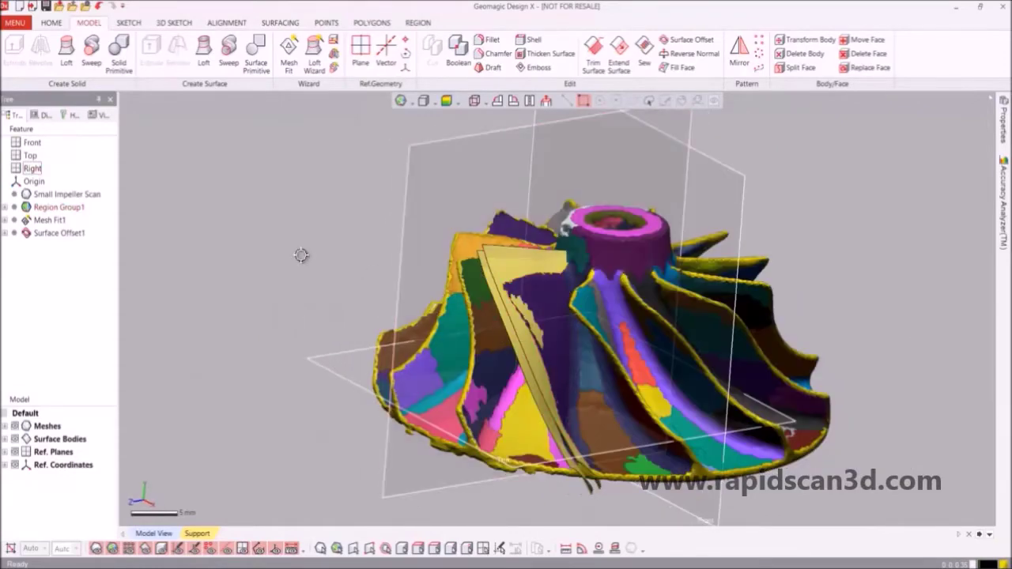
right_drag(728, 365, 792, 302)
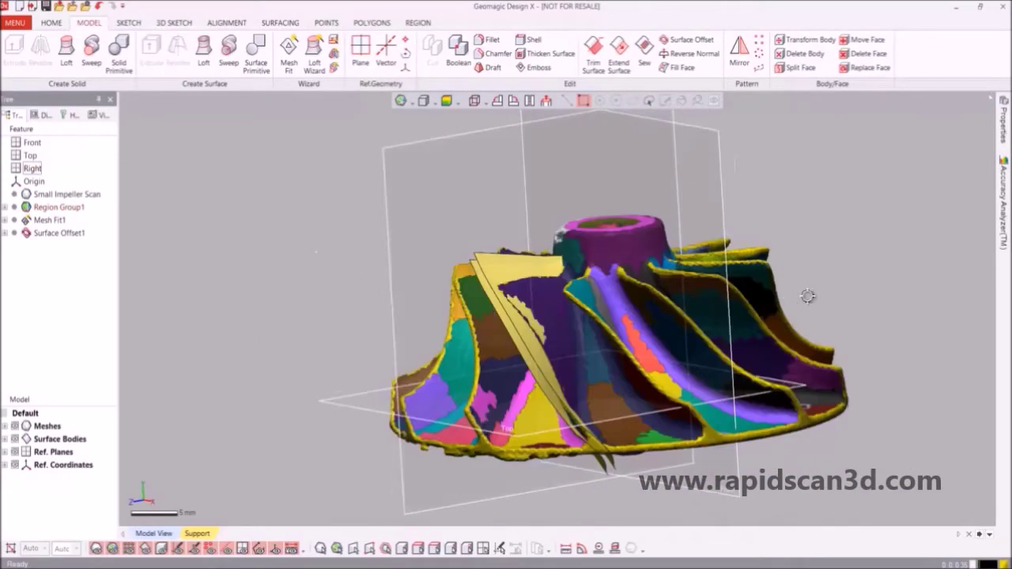
right_drag(738, 225, 632, 360)
scroll(666, 355, down, 5)
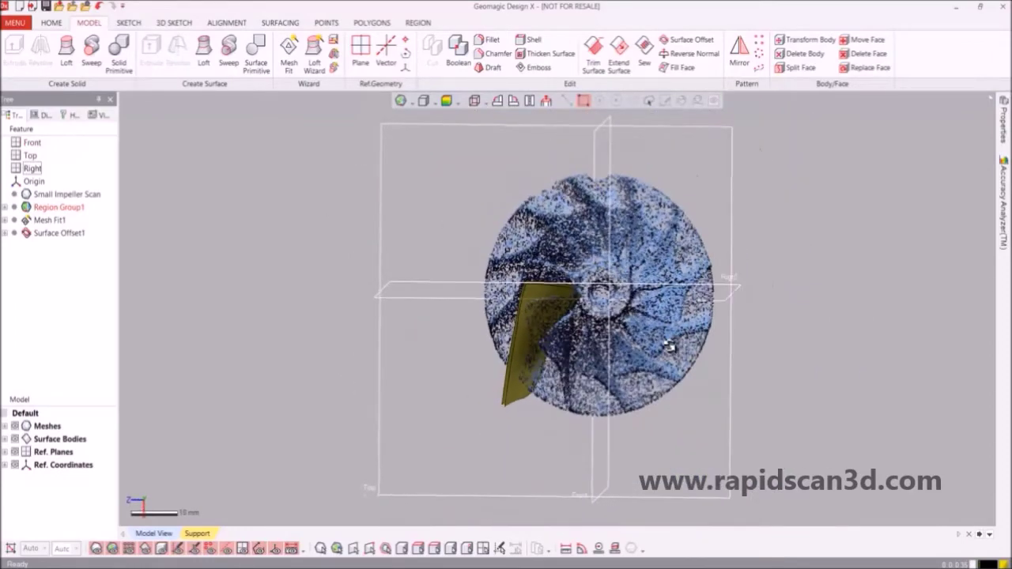
right_drag(669, 345, 703, 259)
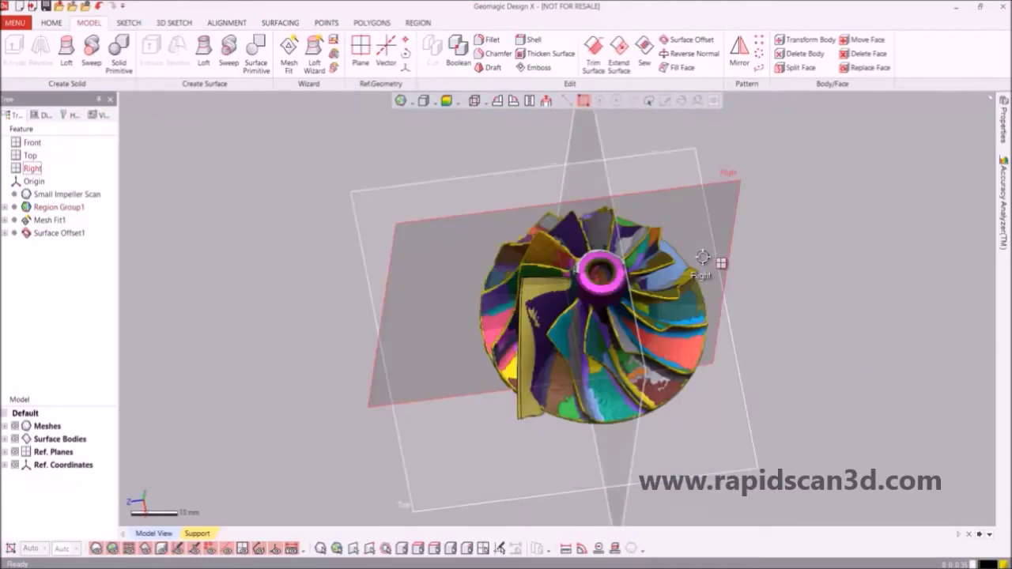
Add a reference vector along the impeller's axis by intersecting the Right and Front planes.
click(387, 49)
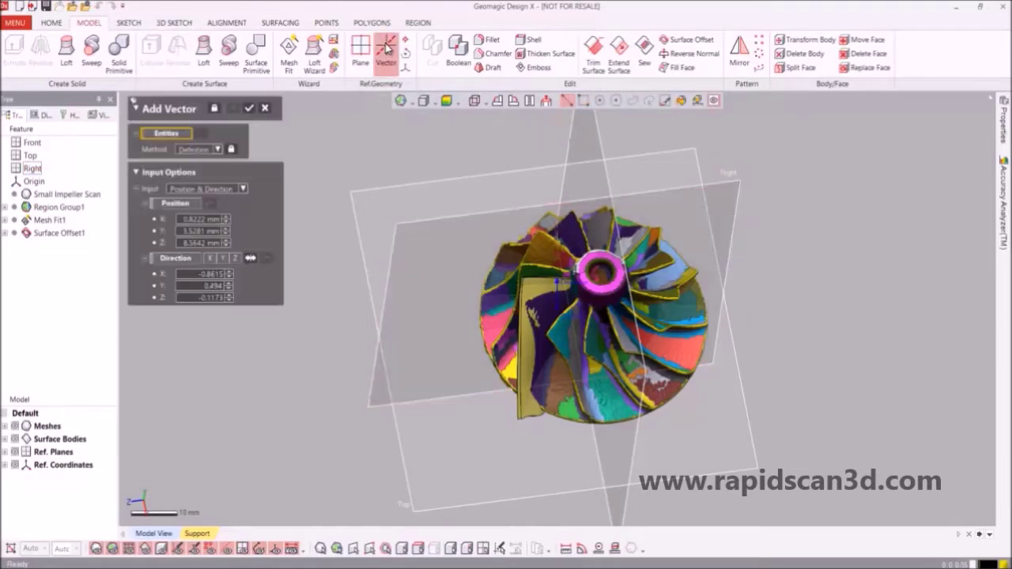
click(218, 150)
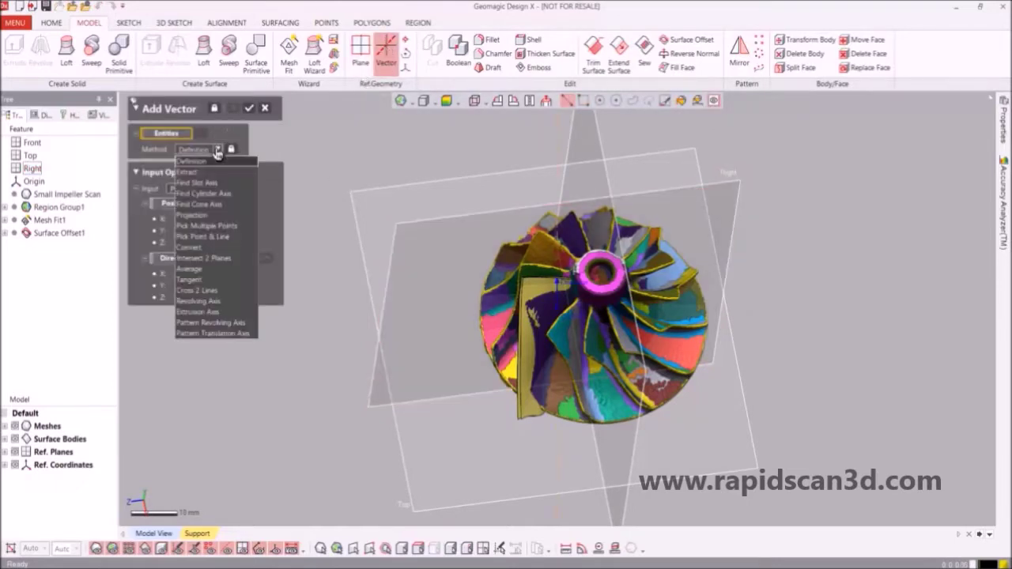
click(204, 258)
click(477, 221)
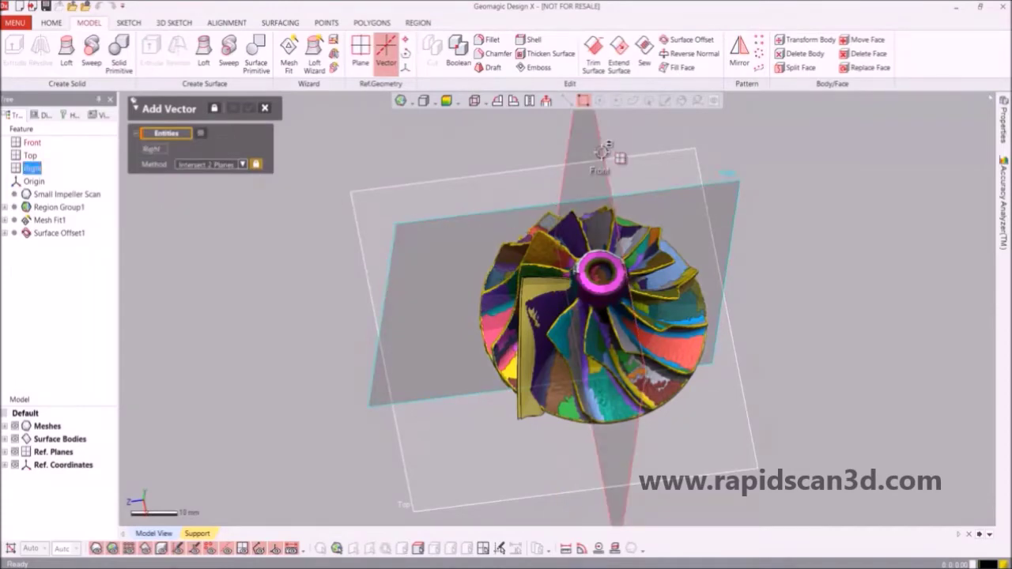
click(610, 158)
mouse_move(643, 200)
right_down()
mouse_move(644, 274)
mouse_move(649, 186)
right_up()
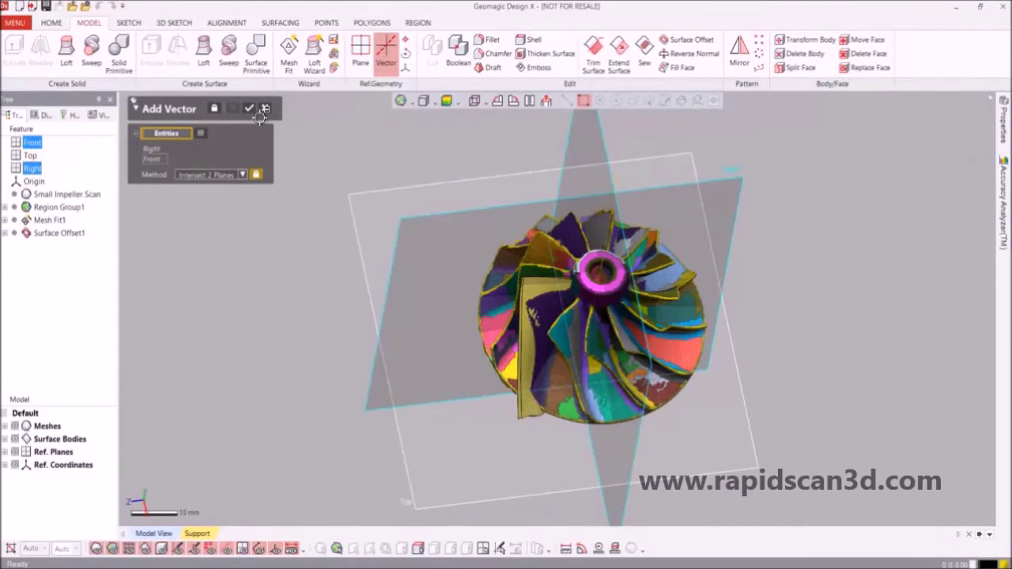
click(250, 110)
right_drag(657, 277, 679, 253)
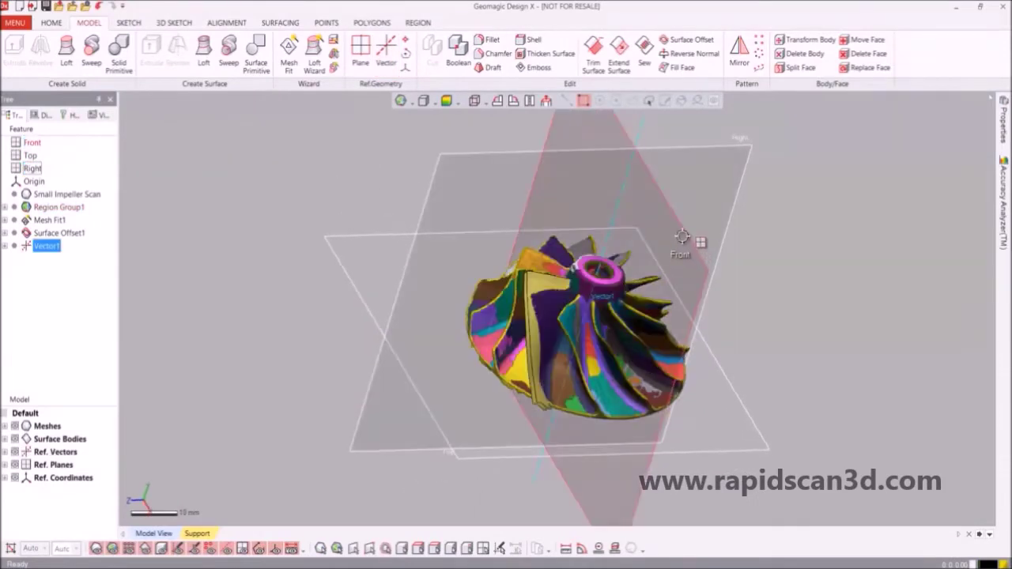
Start a mesh sketch with the rotational method, using Vector1 as the central axis and the Right plane as the base plane.
click(131, 23)
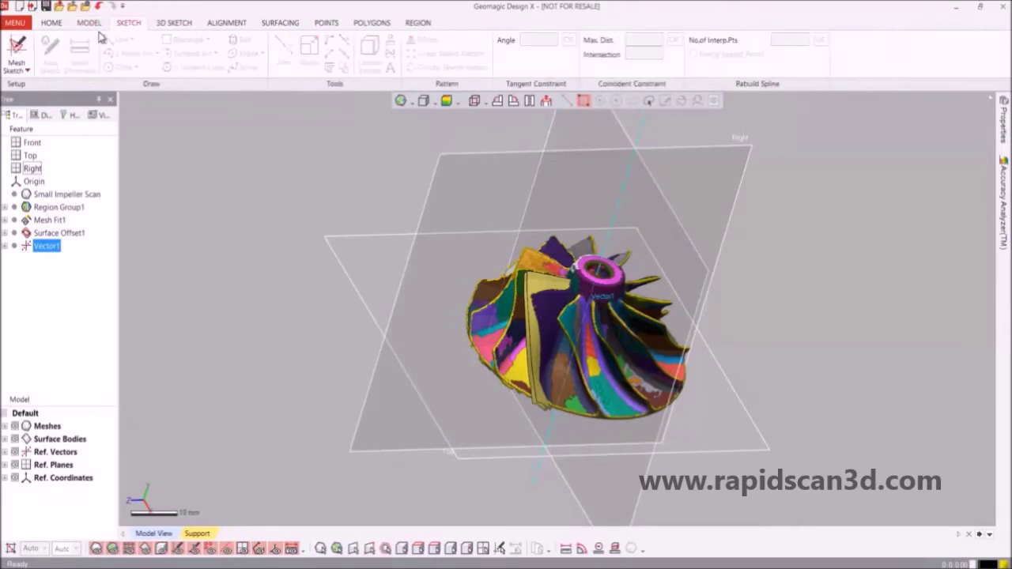
click(16, 67)
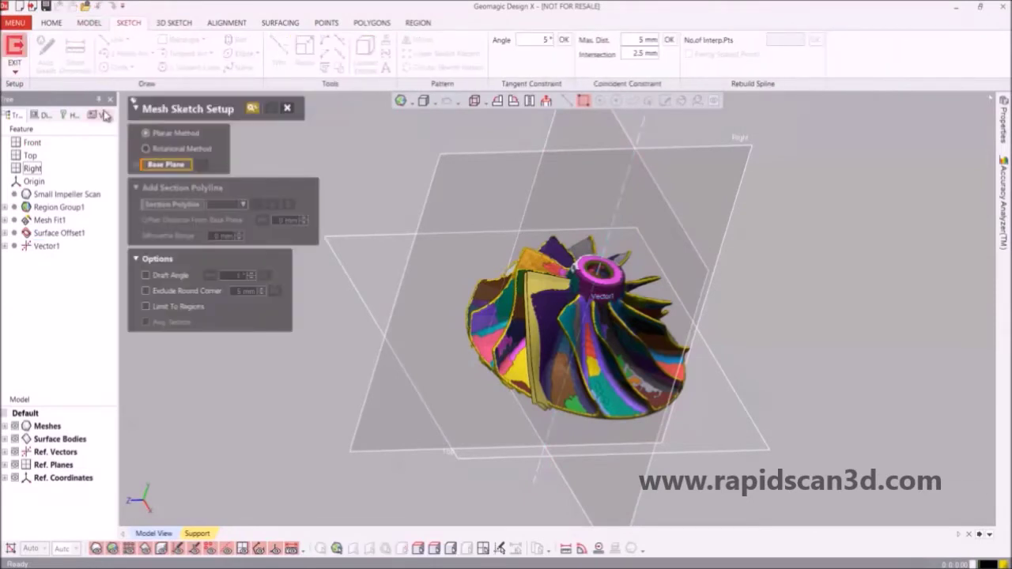
click(147, 148)
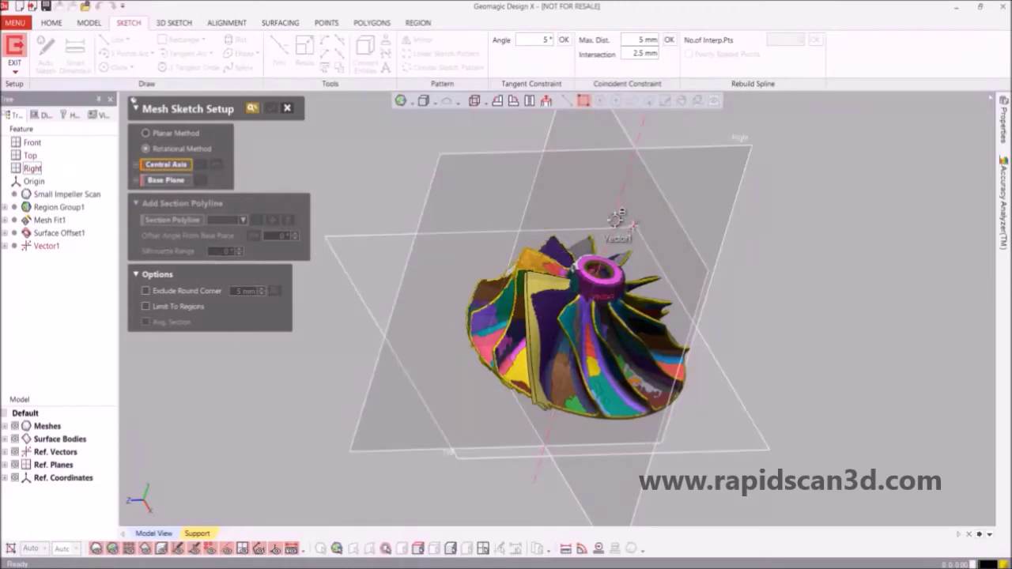
click(618, 218)
right_drag(635, 220, 534, 318)
click(473, 293)
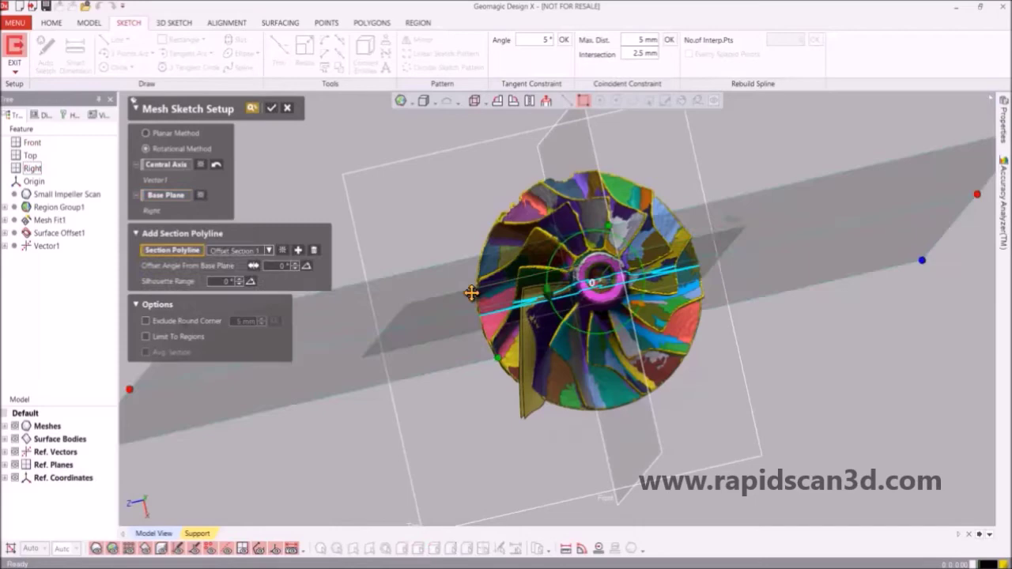
right_drag(491, 323, 583, 153)
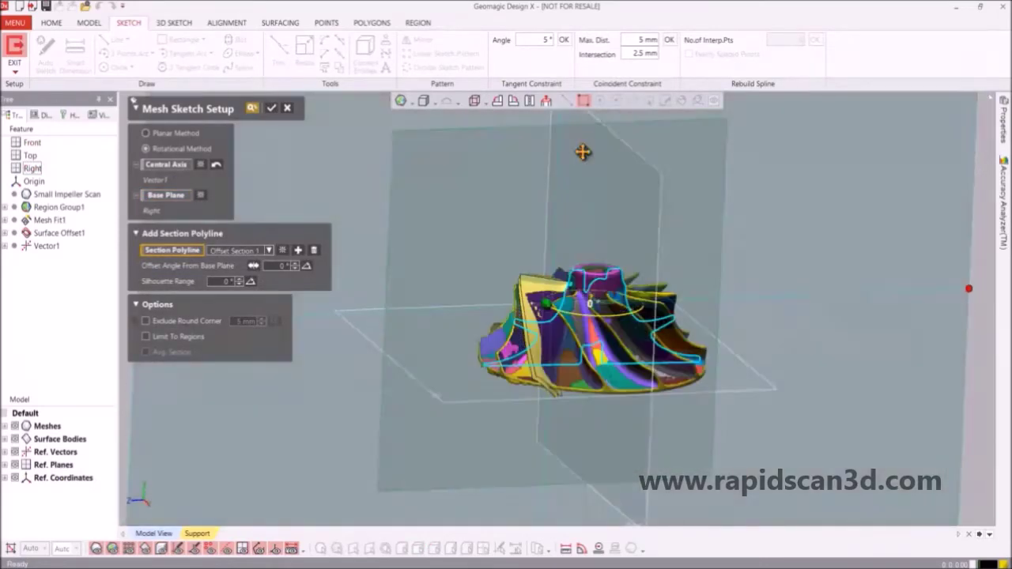
Set the section's silhouette range to 5° and accept the mesh sketch setup.
click(238, 279)
click(238, 279)
click(238, 279)
click(238, 279)
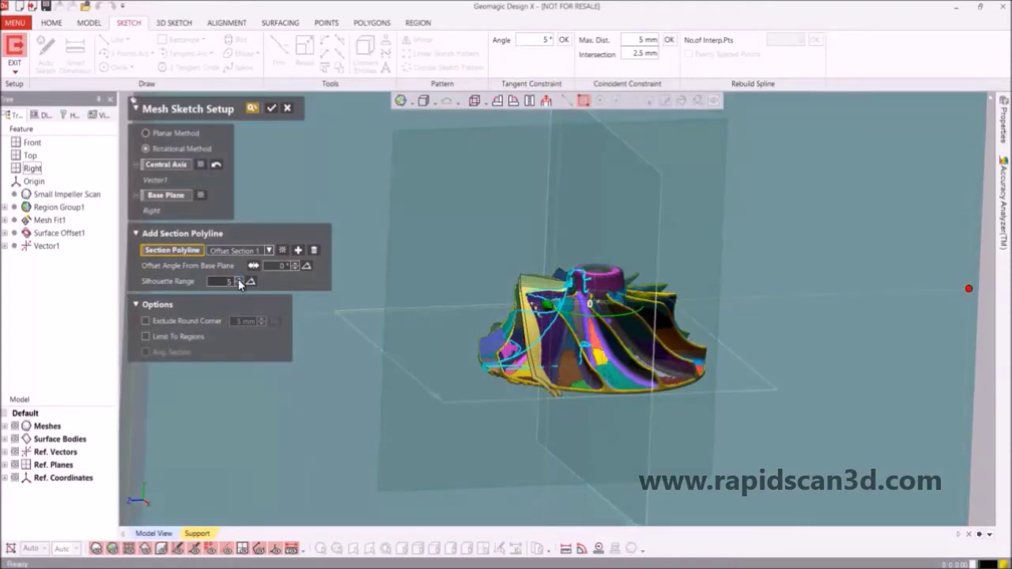
click(271, 109)
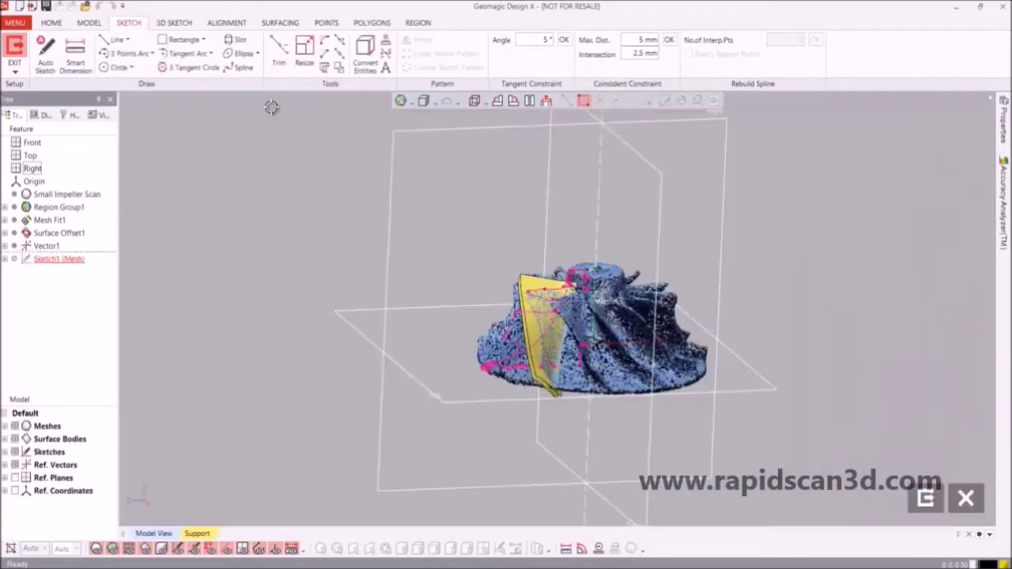
Hide the meshes and surface bodies so only the section polylines remain for sketching.
click(15, 426)
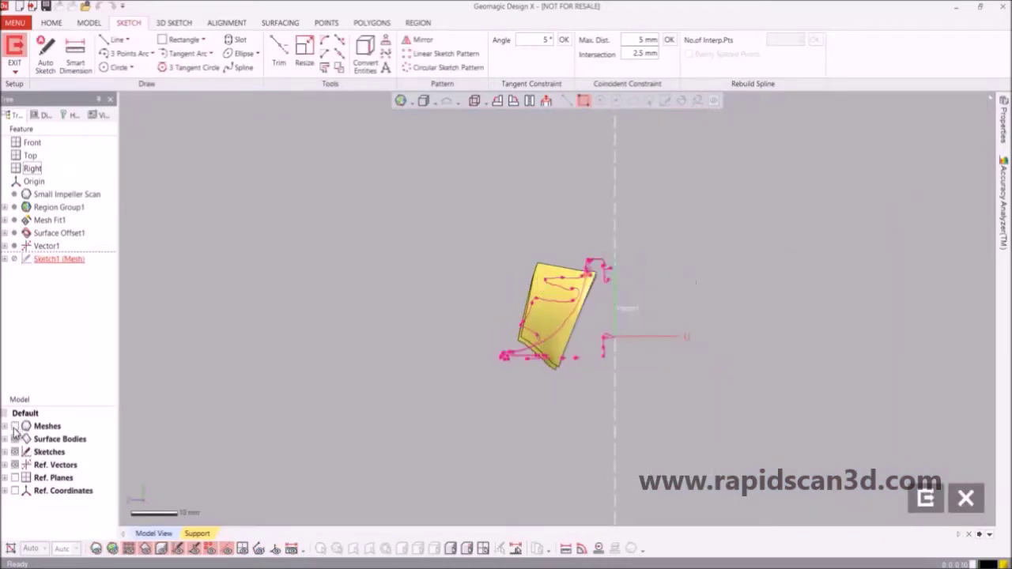
click(15, 439)
scroll(576, 328, up, 5)
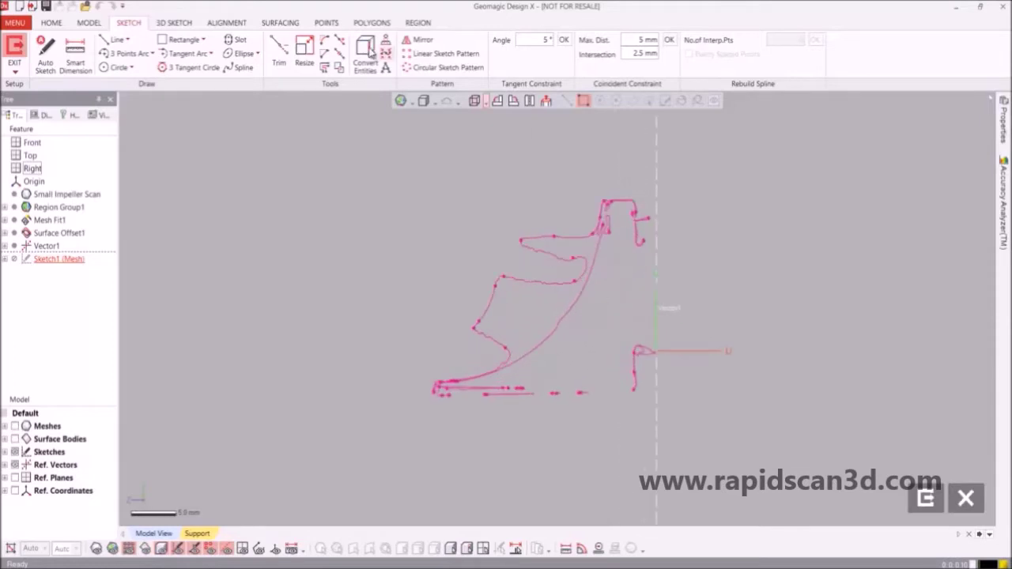
Fit a three-point arc to the curved hub profile of the section polyline.
click(126, 60)
click(567, 319)
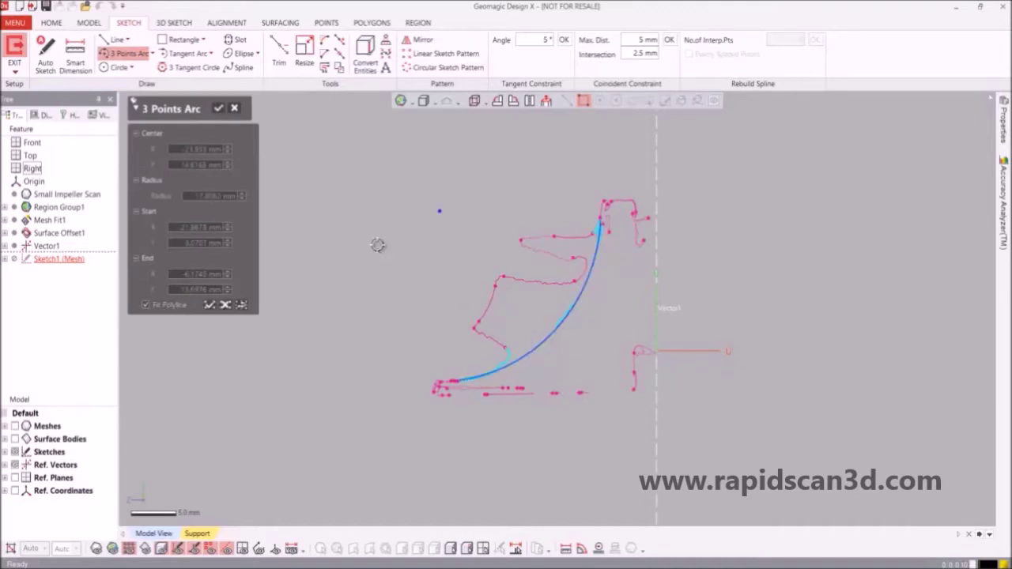
click(219, 109)
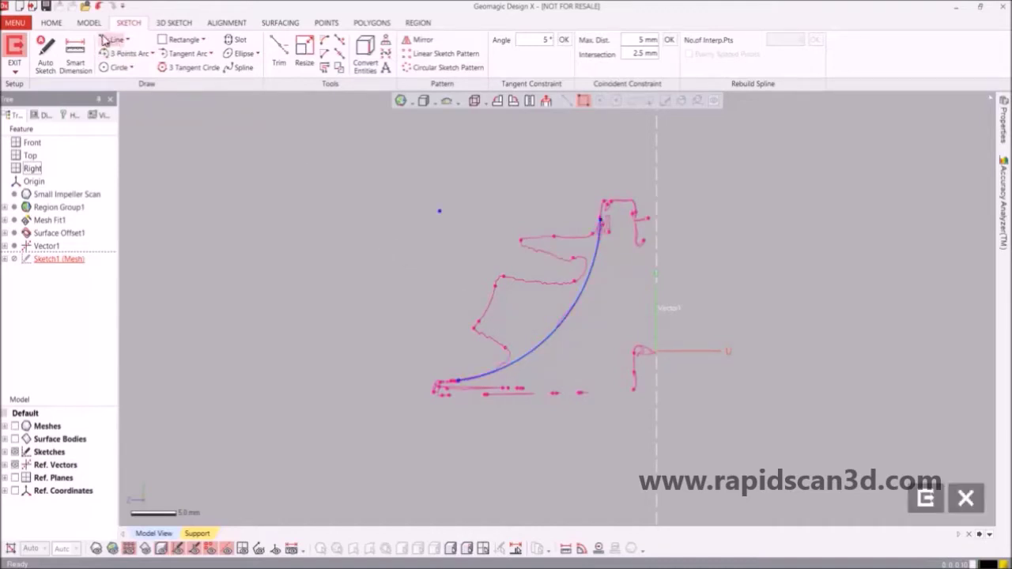
Fit straight lines to the section's short upper hub edge and to its flat base edge.
click(110, 40)
click(621, 204)
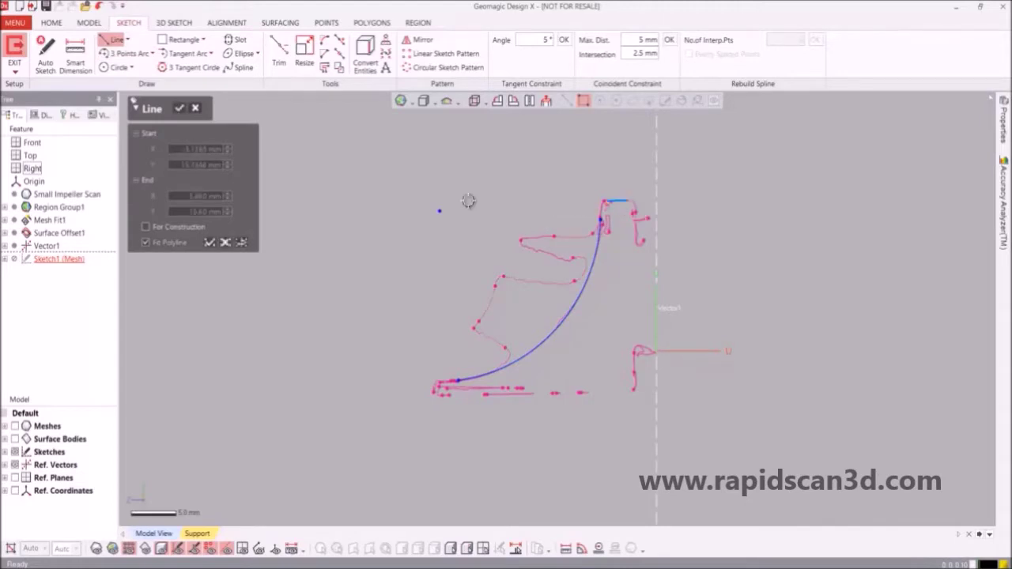
click(180, 110)
click(111, 40)
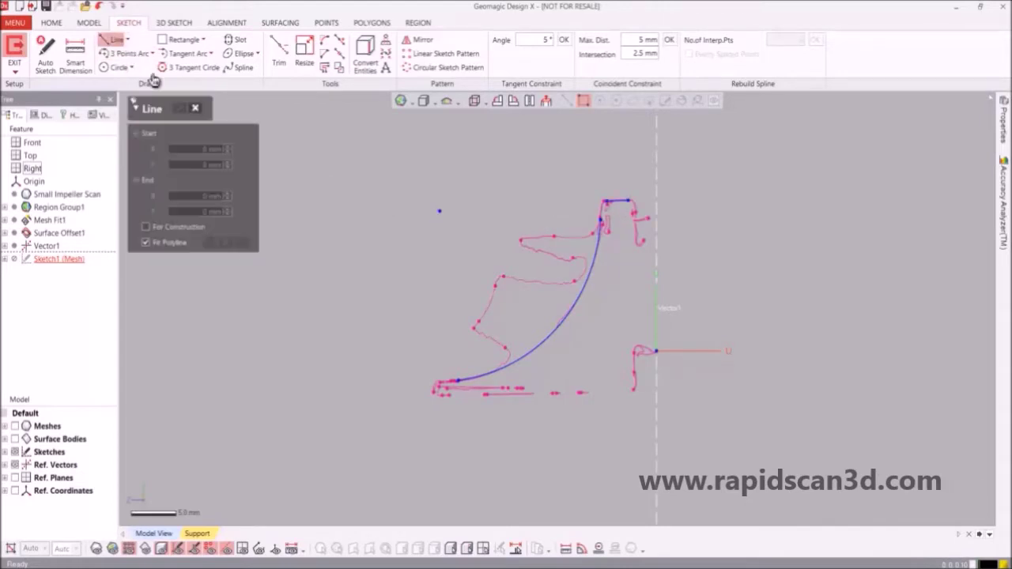
click(509, 397)
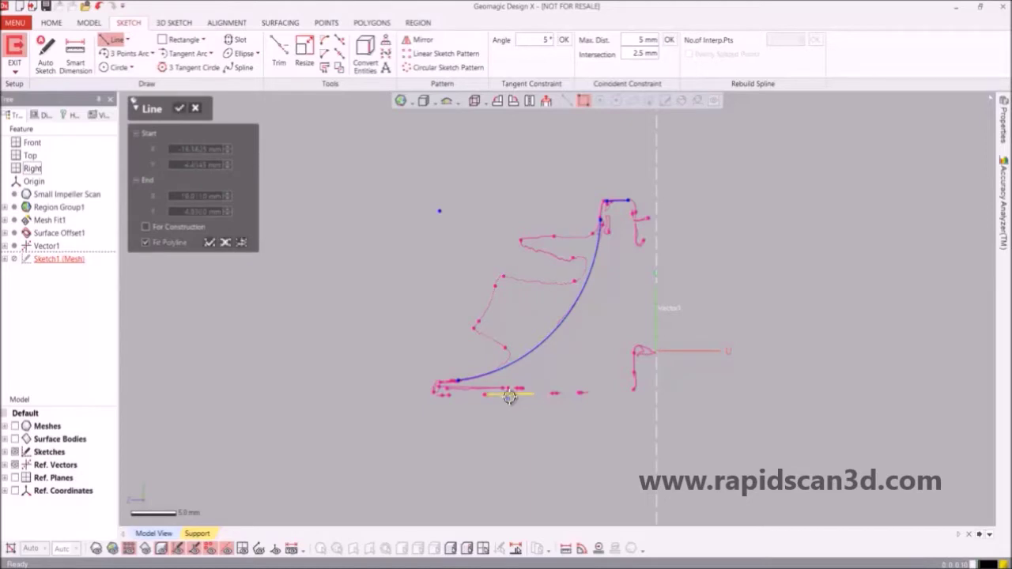
click(178, 111)
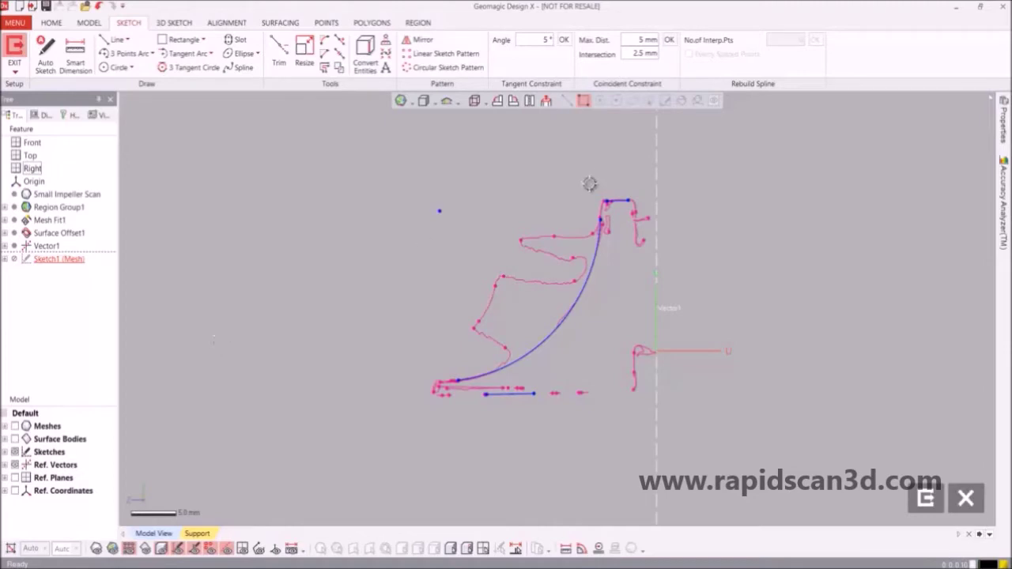
Constrain the upper hub line and the base line to be horizontal.
right_click(624, 204)
click(635, 169)
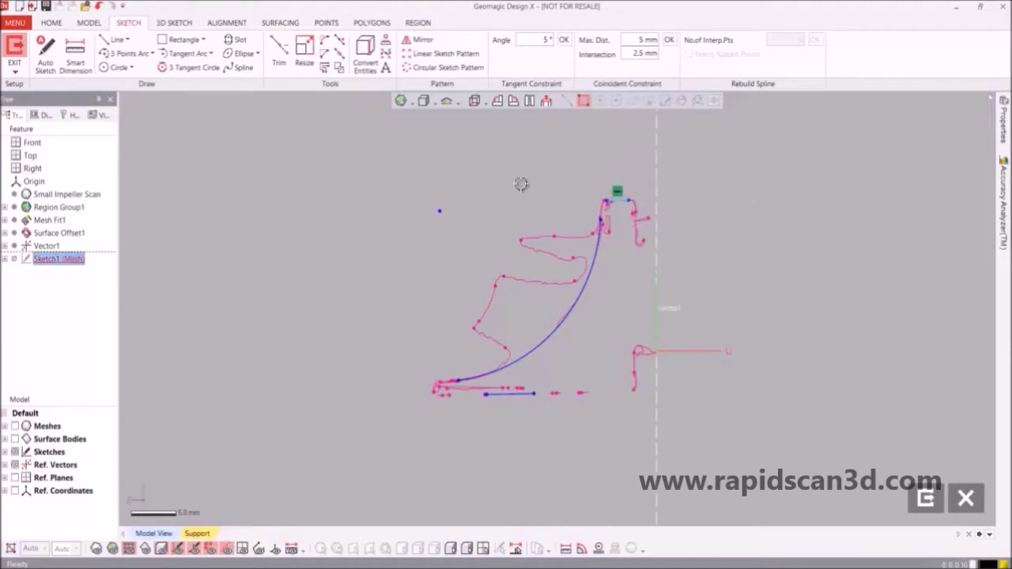
right_click(506, 394)
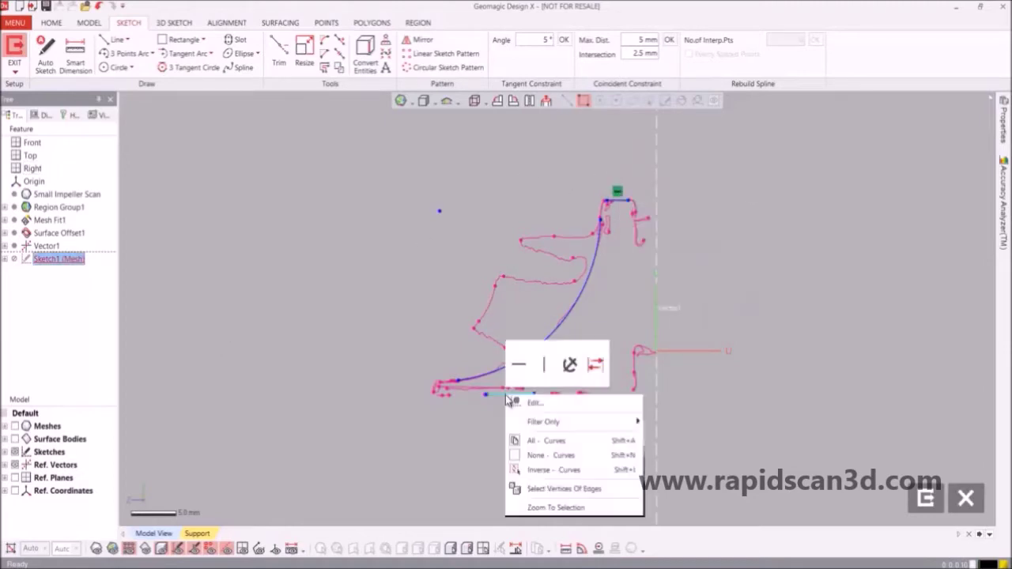
click(525, 365)
Fit a line to the bore wall section beside the central axis and constrain it to be vertical.
scroll(534, 410, up, 2)
scroll(554, 364, down, 1)
click(113, 40)
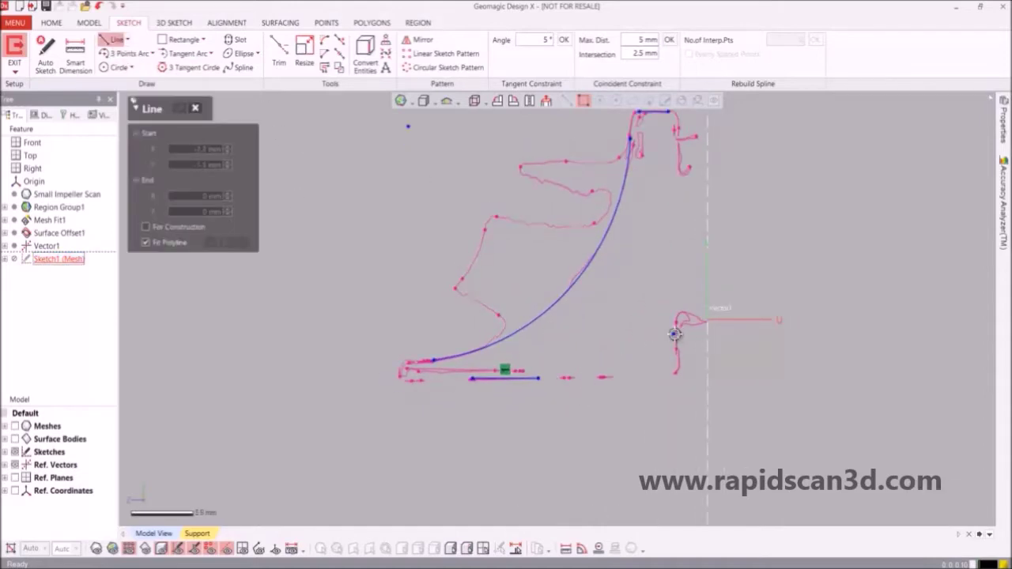
click(675, 336)
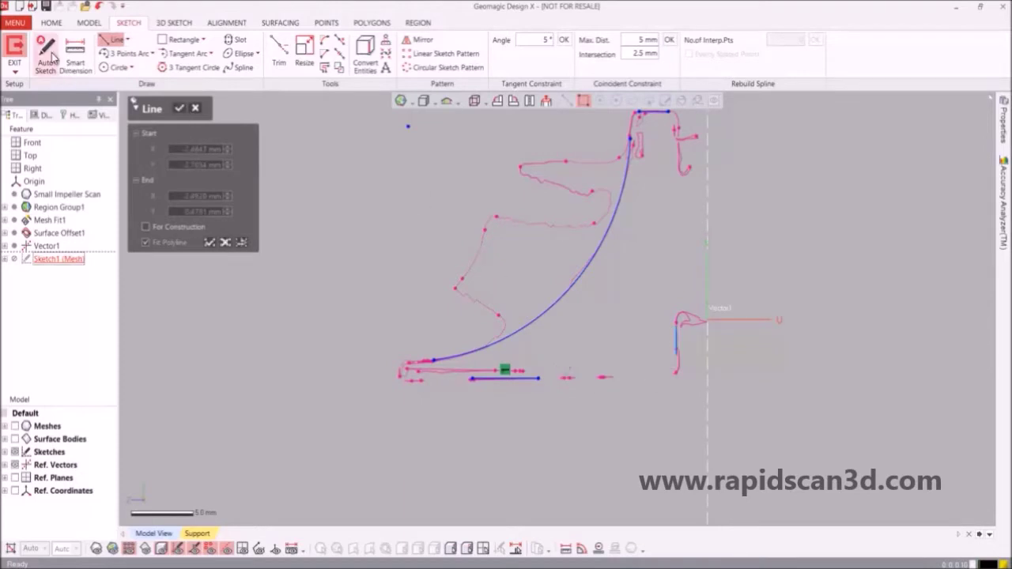
click(180, 108)
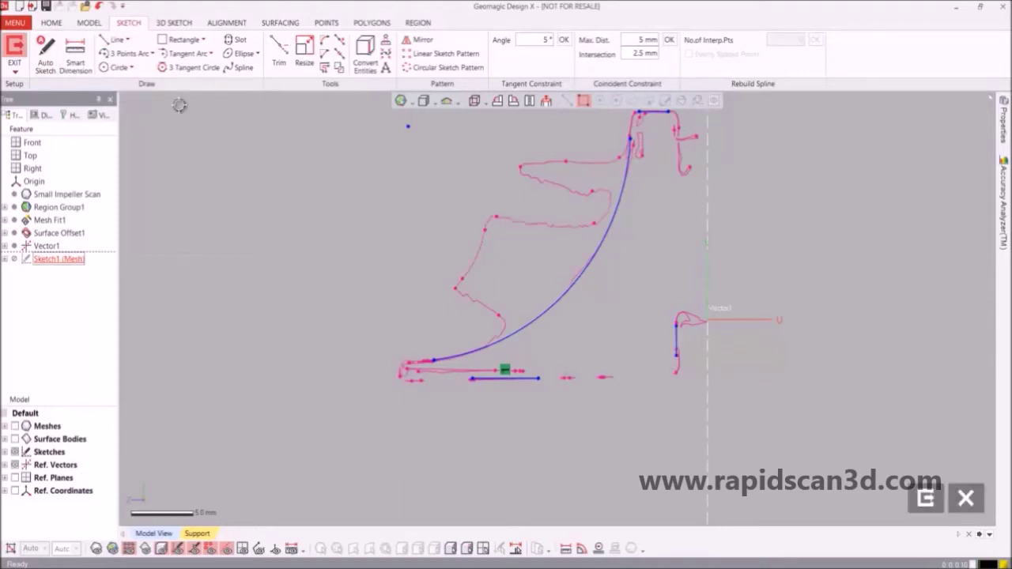
right_click(675, 336)
click(712, 318)
Extend the outer ends of the base line and the hub arc to the section's outer rim.
scroll(764, 303, down, 3)
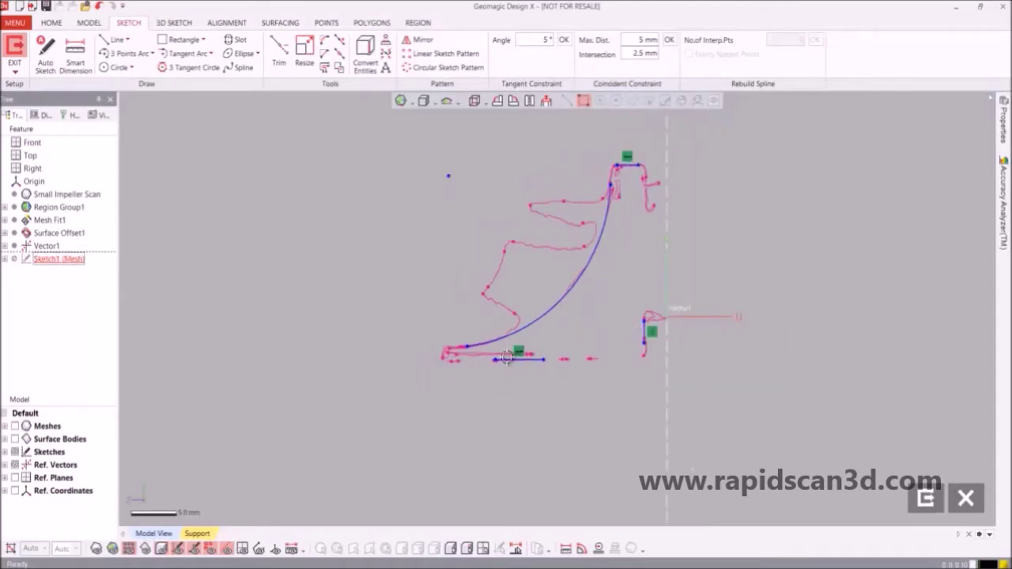
scroll(507, 358, up, 5)
drag(485, 360, 368, 360)
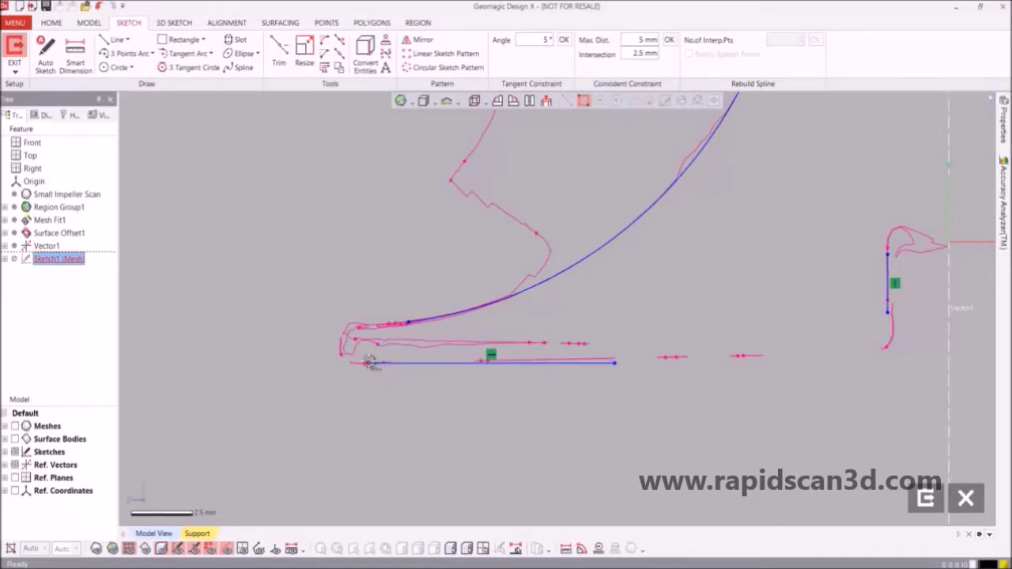
drag(408, 323, 373, 333)
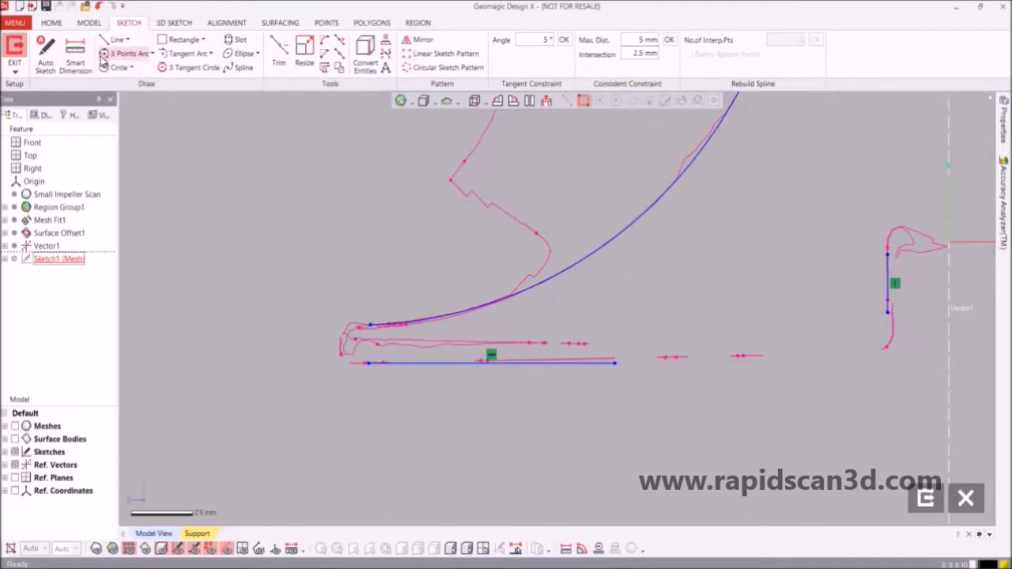
Draw a three-point arc of about 0.8 mm radius at the outer rim, joining the hub arc to the base line.
click(126, 53)
click(369, 325)
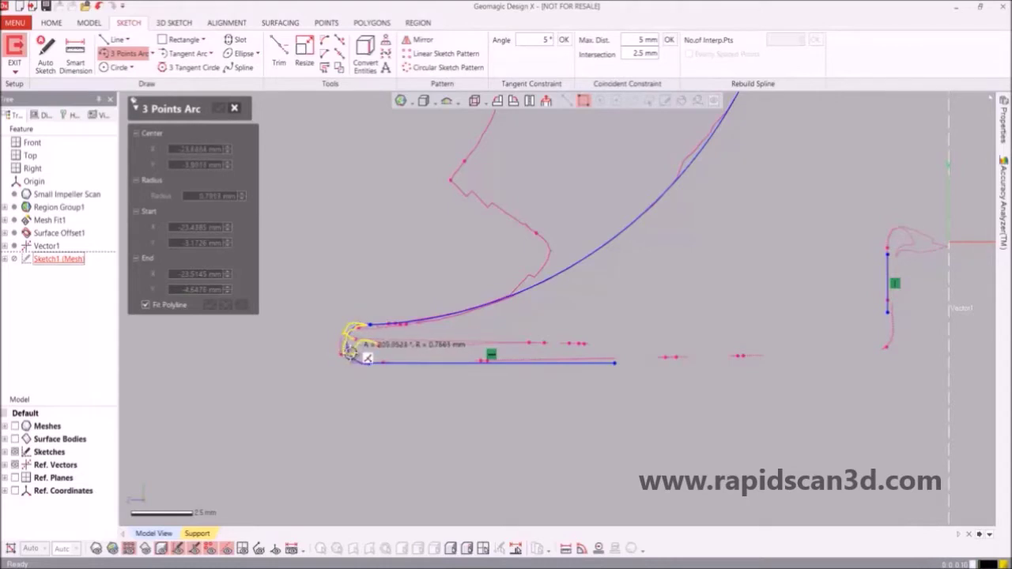
click(348, 353)
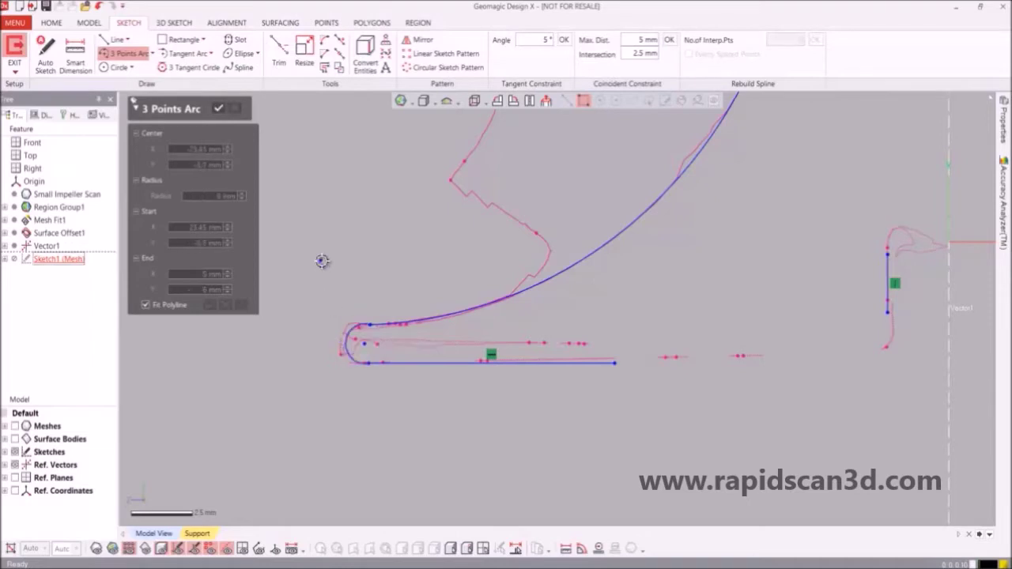
click(220, 111)
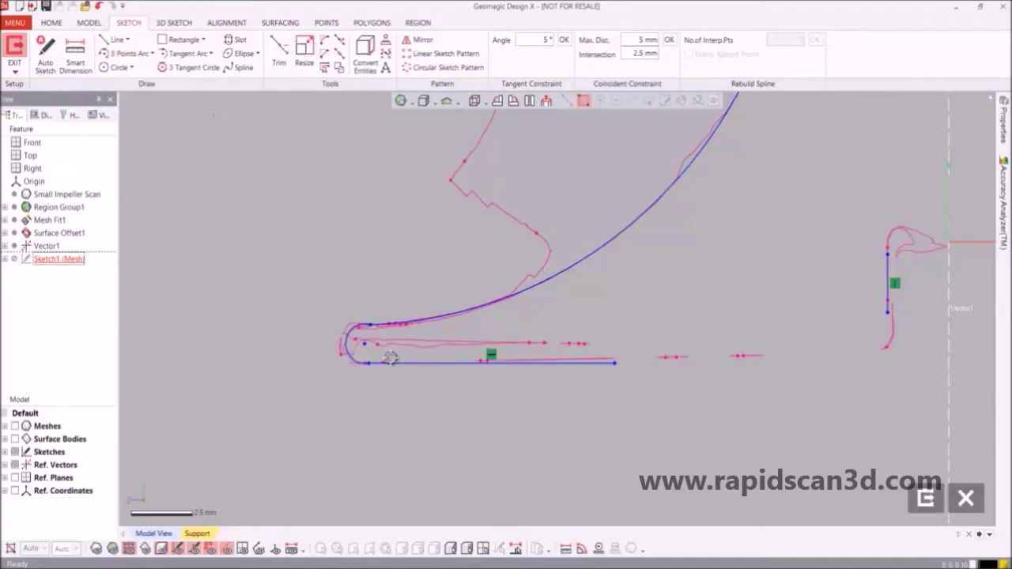
Compare the rim profile with the scan mesh, then move the base line up and tighten the rim arc.
scroll(388, 354, up, 1)
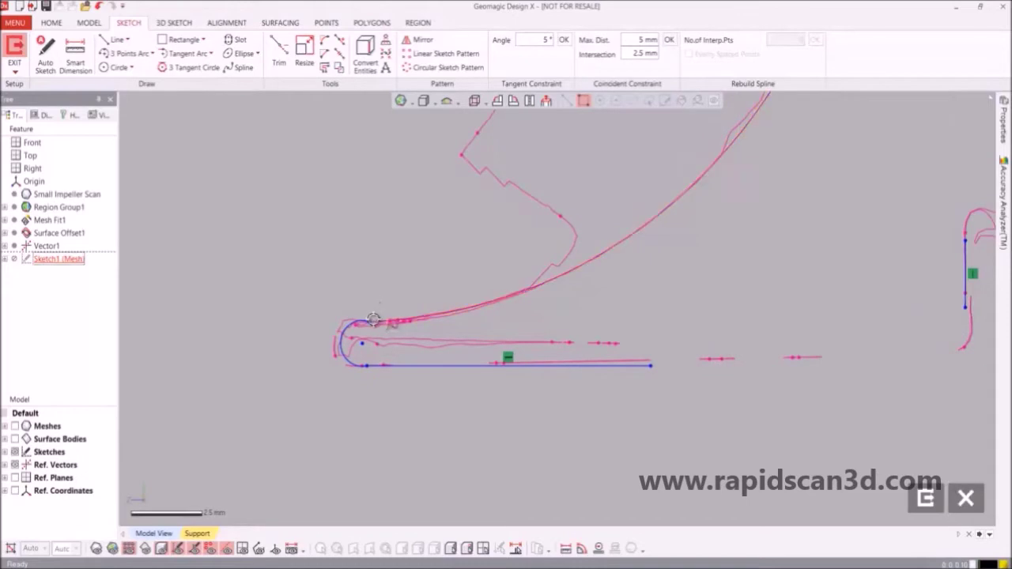
scroll(604, 369, down, 4)
scroll(714, 335, up, 3)
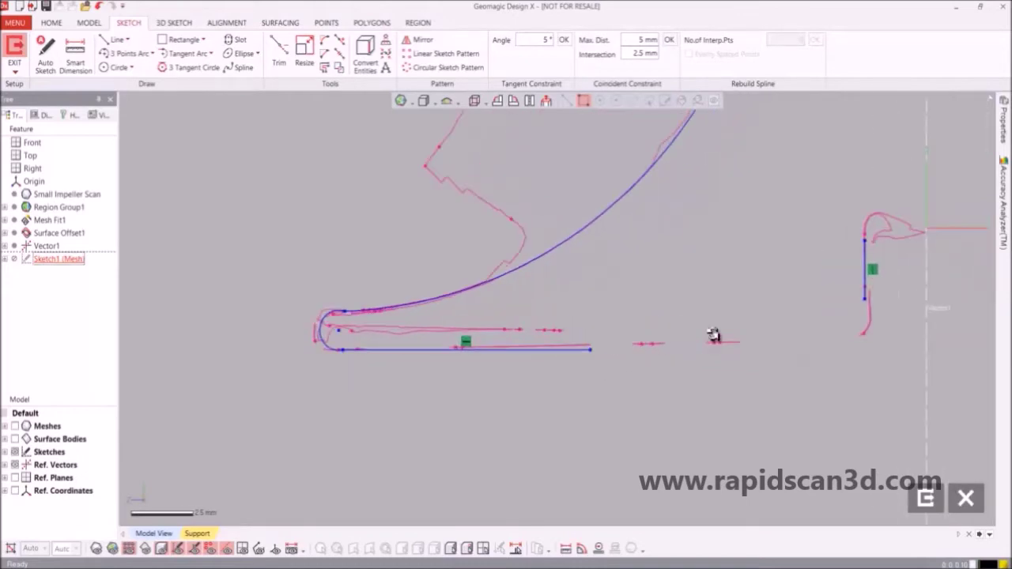
click(15, 427)
click(15, 426)
mouse_move(414, 350)
mouse_down()
mouse_move(413, 340)
mouse_move(343, 340)
mouse_up()
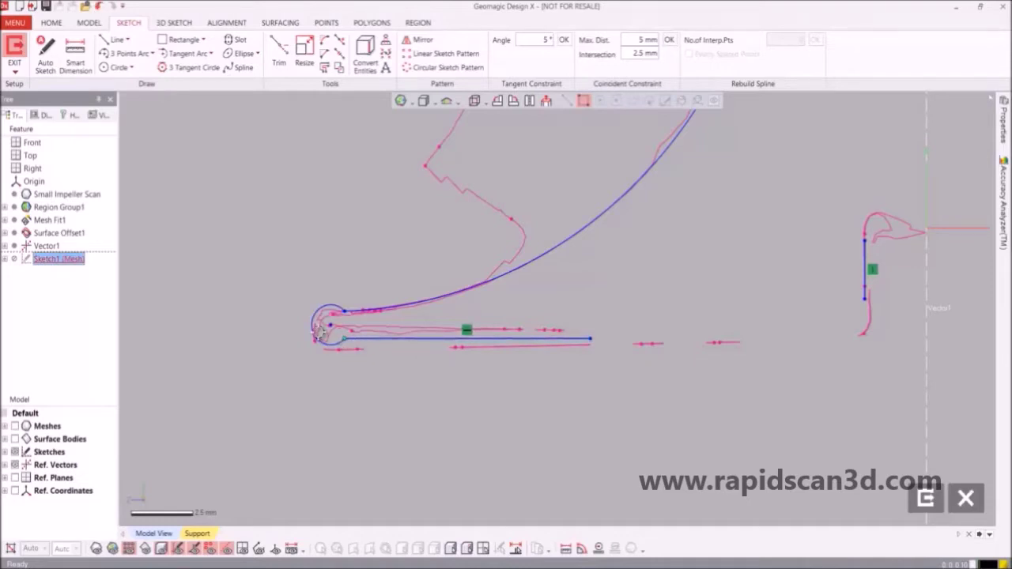
drag(312, 329, 324, 331)
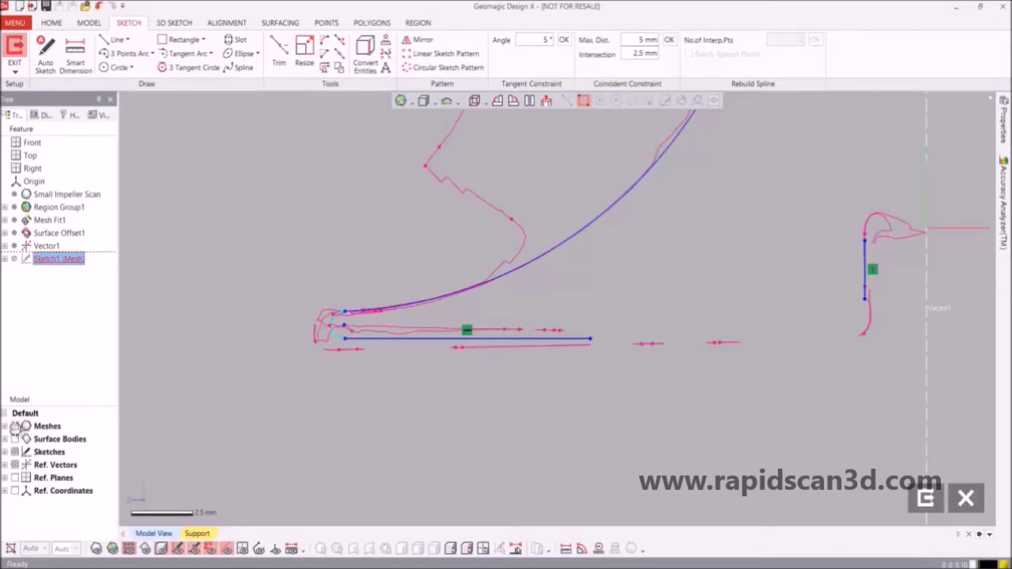
Check the profile against the mesh again and pull the rim arc's lower end outward along the base line.
click(14, 427)
click(14, 427)
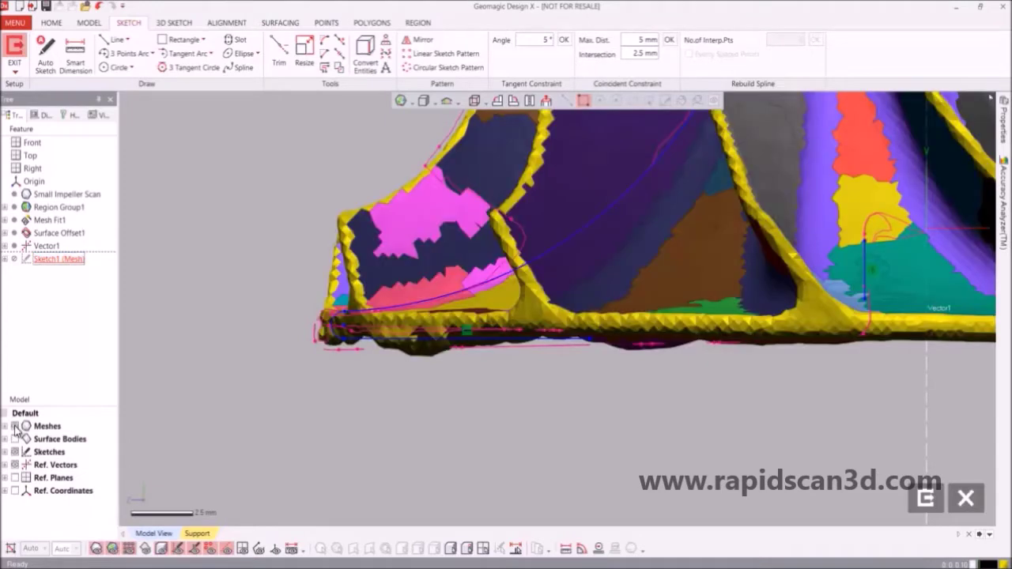
click(15, 427)
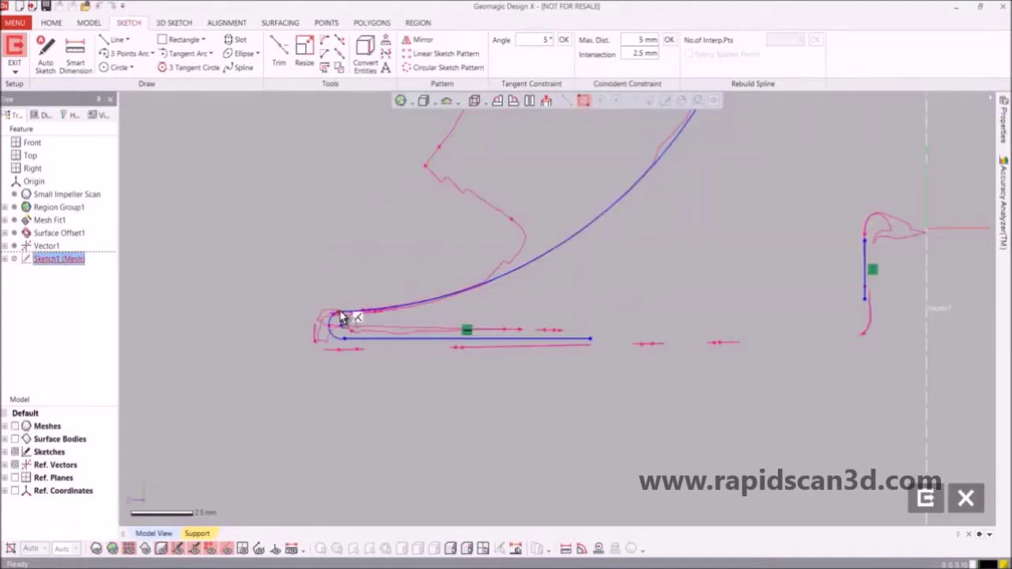
drag(345, 338, 333, 336)
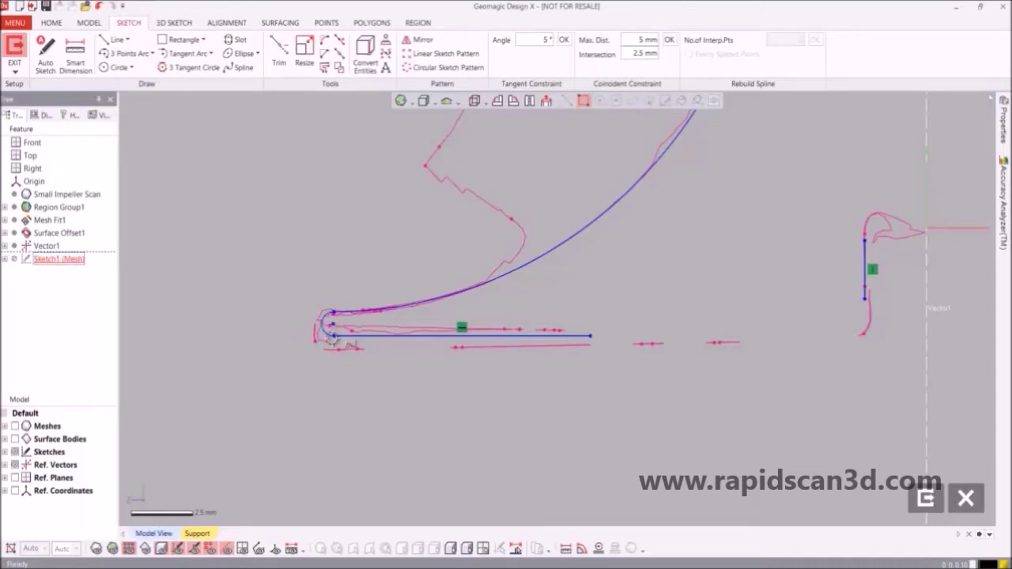
Extend the vertical bore line downward past the level of the base line.
scroll(605, 393, down, 2)
drag(738, 303, 740, 409)
scroll(693, 336, down, 2)
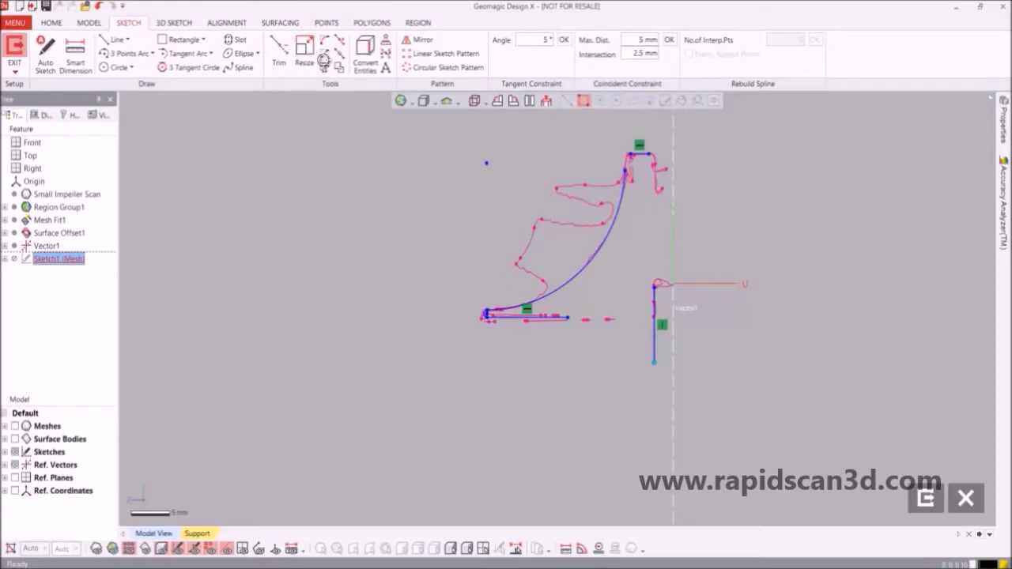
click(583, 346)
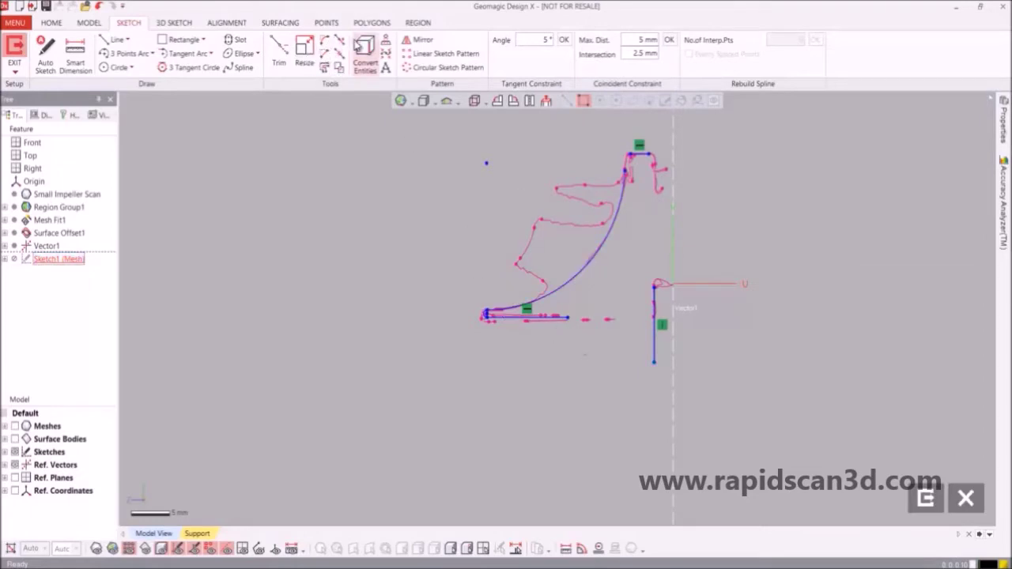
Extend the horizontal base line inward until it meets the vertical bore line.
click(341, 42)
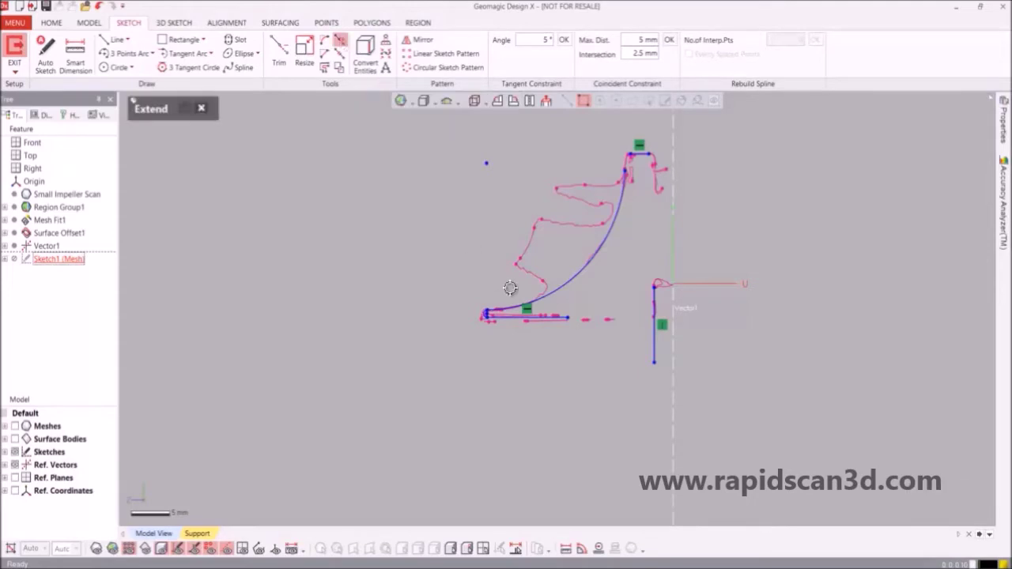
click(563, 319)
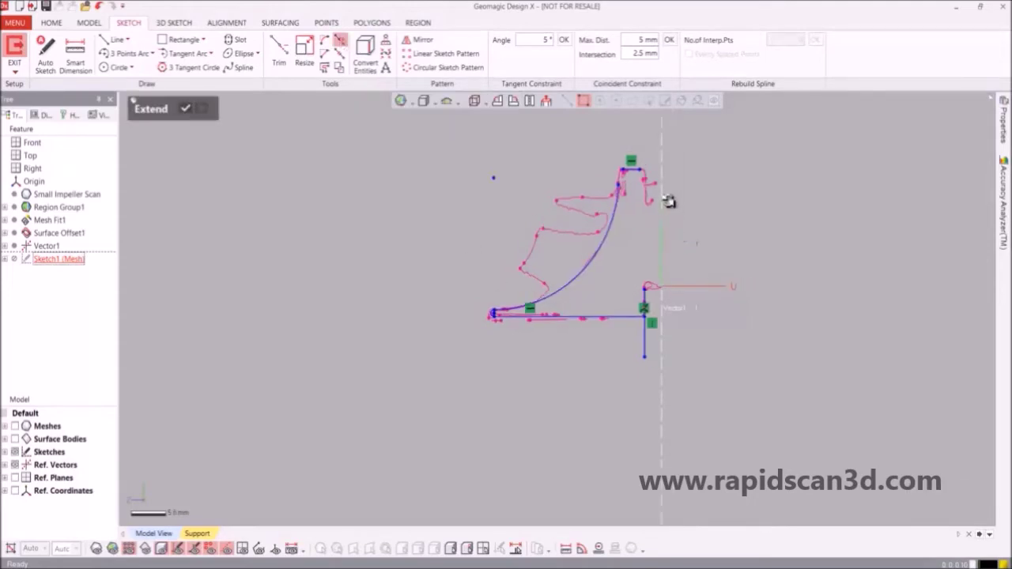
click(188, 109)
Lengthen the short top line at both ends so it runs past the hub arc and the rotation axis.
scroll(664, 174, up, 3)
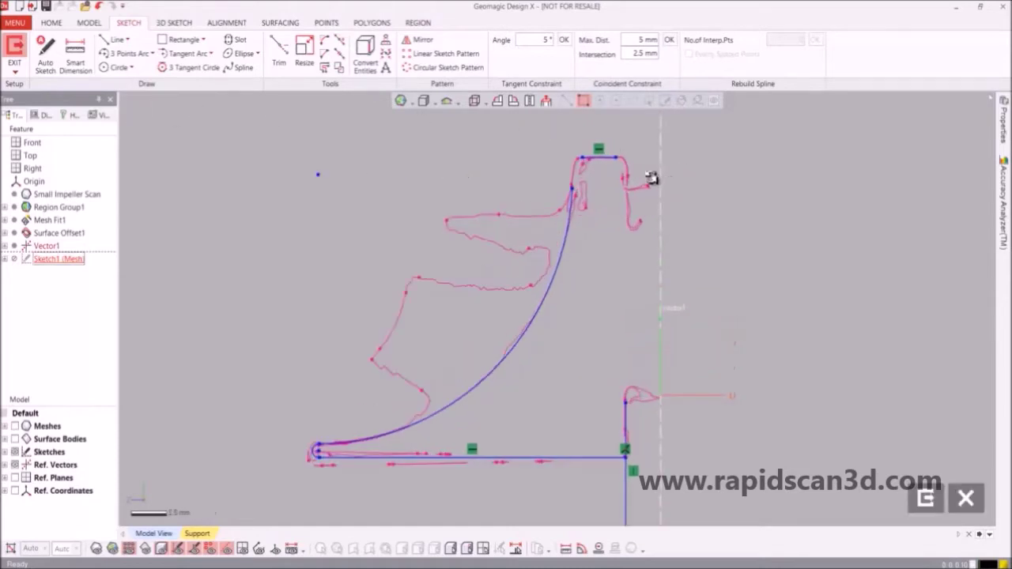
drag(616, 158, 701, 163)
drag(578, 159, 442, 157)
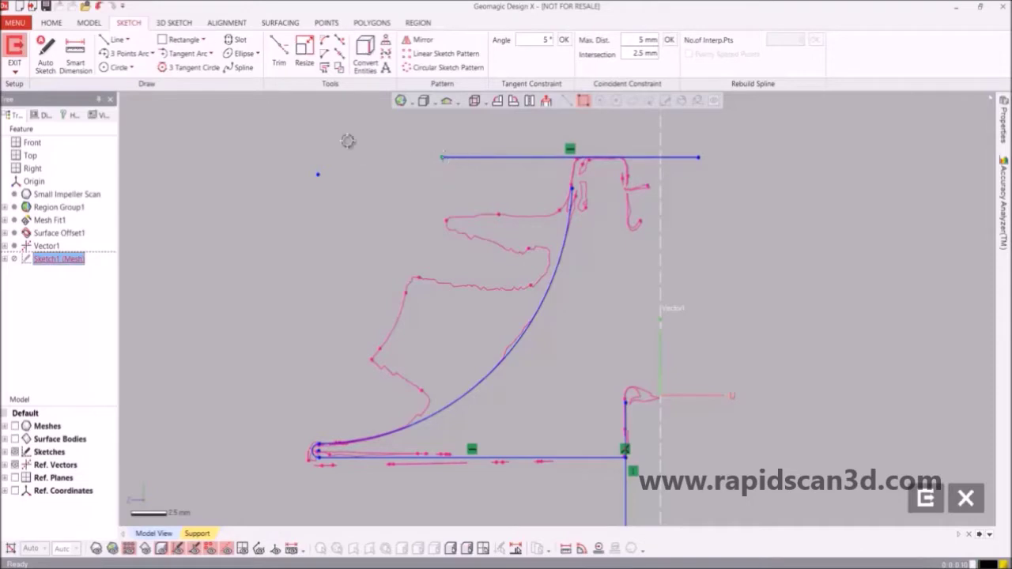
Extend the hub arc and the bore line up to the top line, and shift the bore line slightly toward the axis.
click(341, 39)
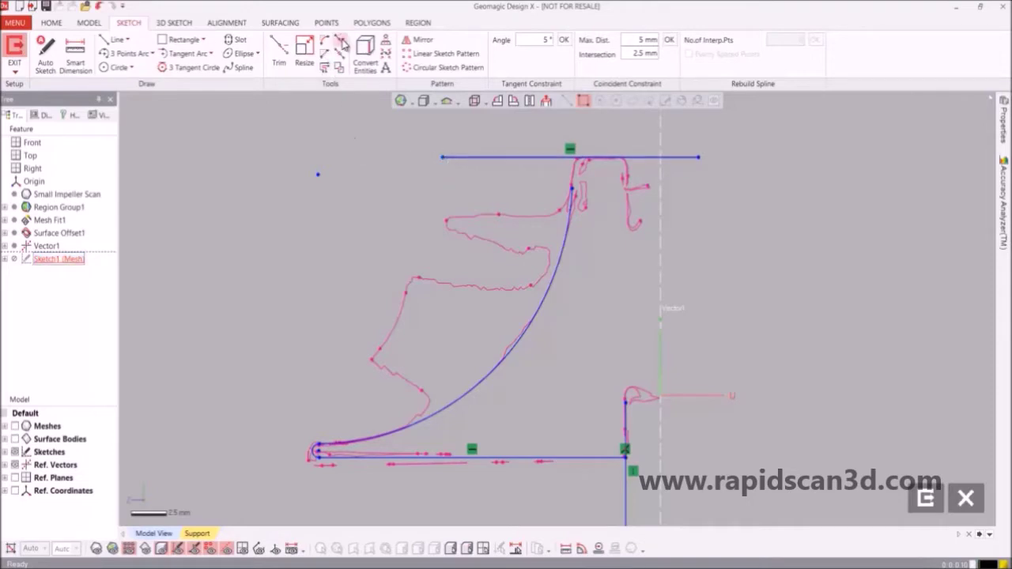
click(569, 196)
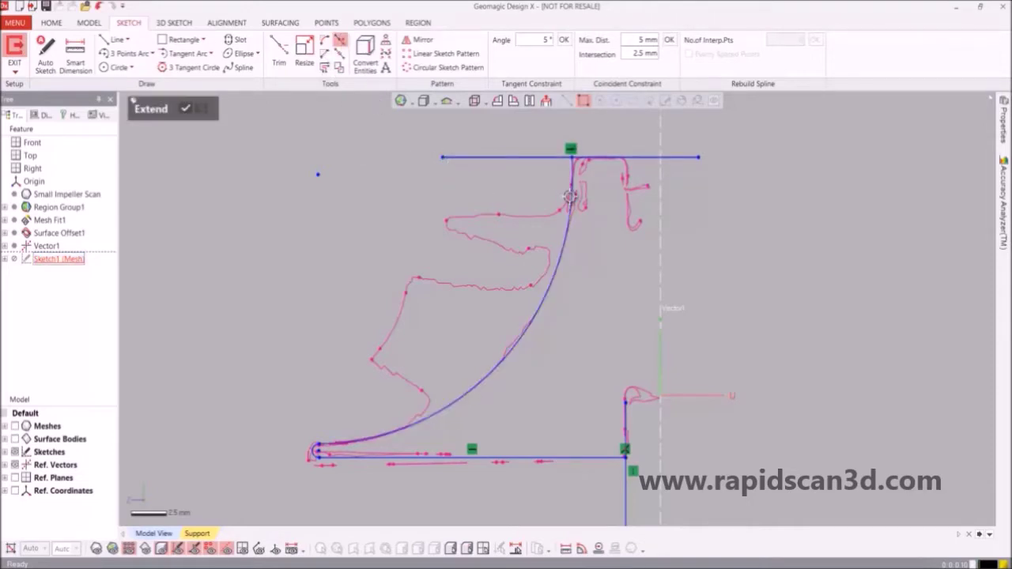
click(626, 407)
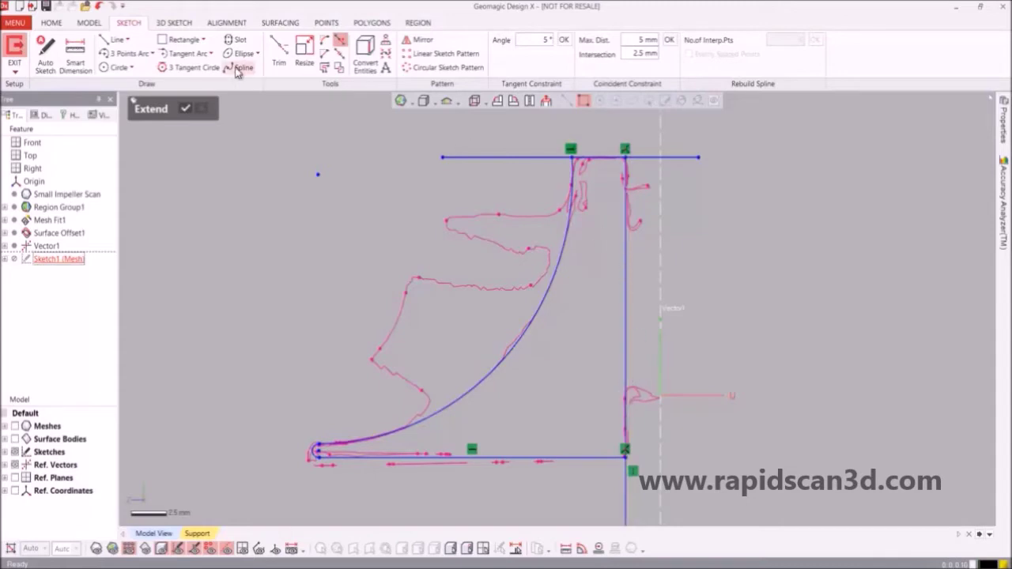
click(185, 108)
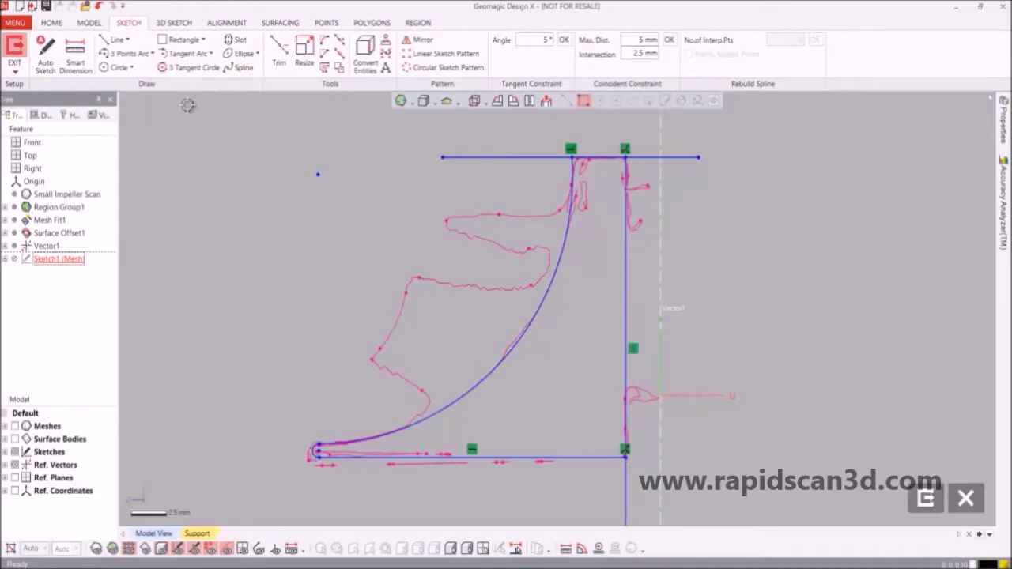
drag(624, 260, 629, 261)
click(618, 256)
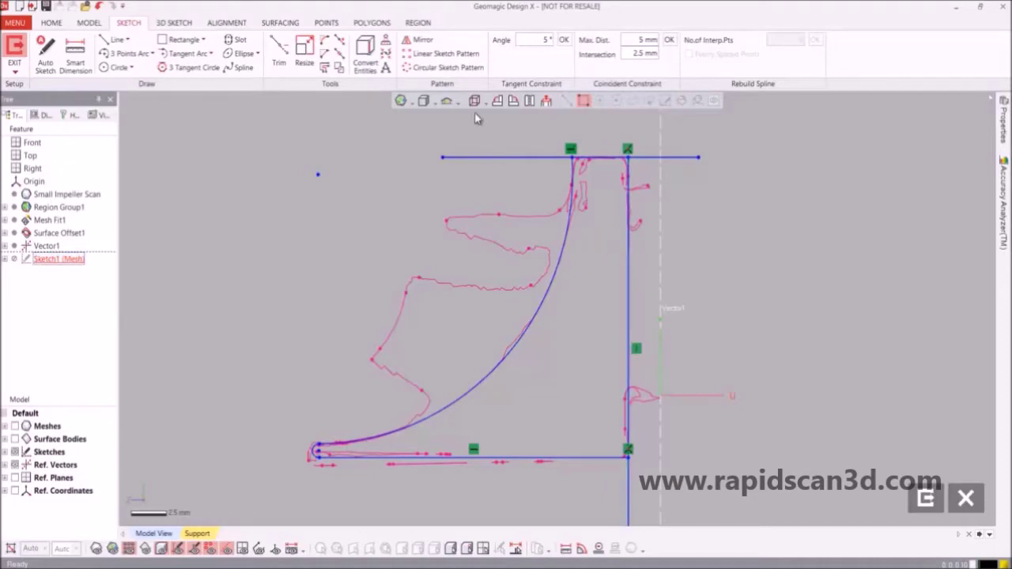
Draw three-point arcs across both top corners, joining the top line to the hub arc and to the bore line.
click(124, 53)
scroll(590, 180, up, 4)
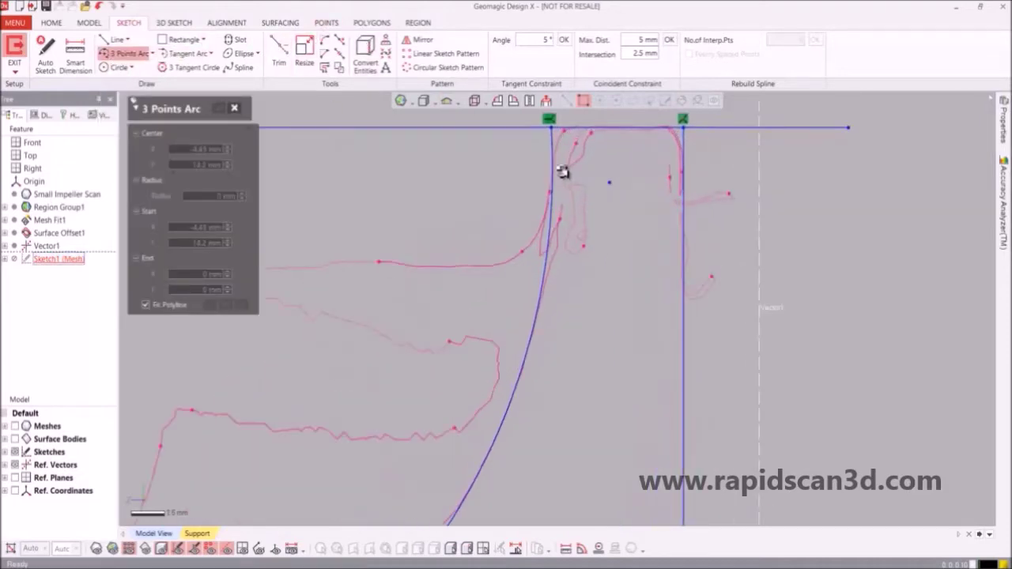
click(551, 169)
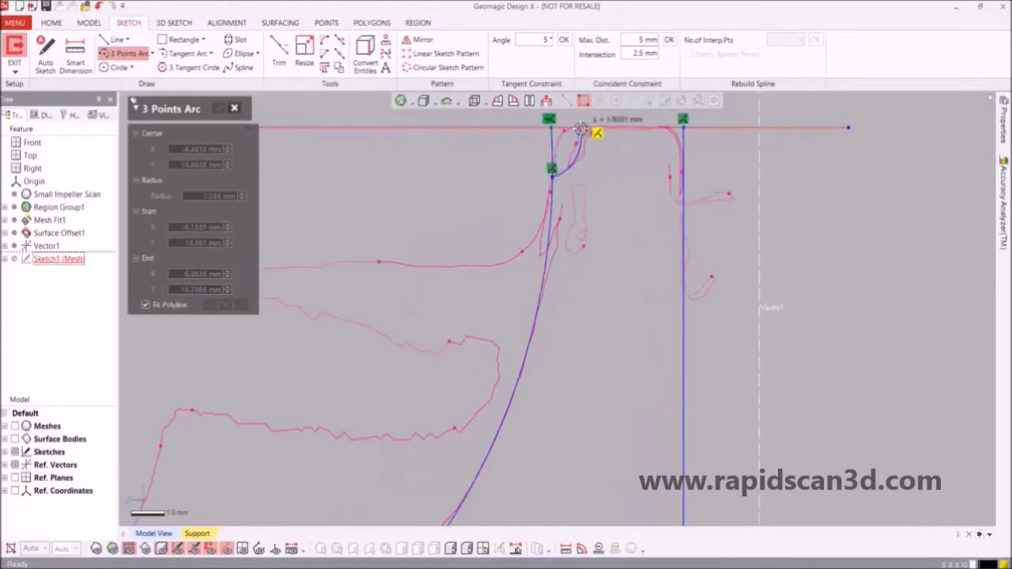
click(579, 120)
click(568, 141)
click(655, 120)
click(683, 168)
click(676, 151)
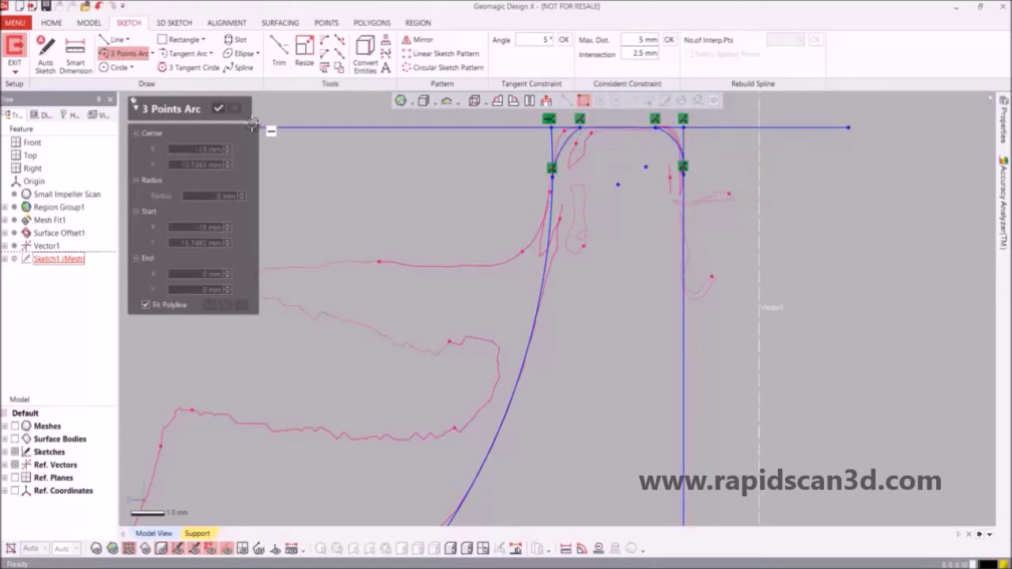
click(219, 108)
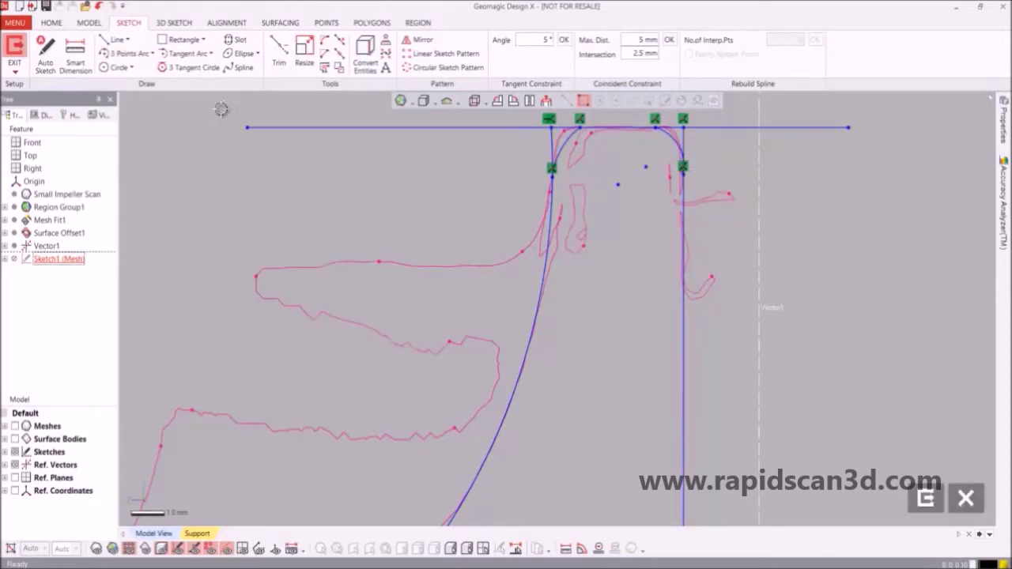
Make the outer top corner arc tangent to both the hub arc and the top line.
click(560, 148)
shift+click(552, 208)
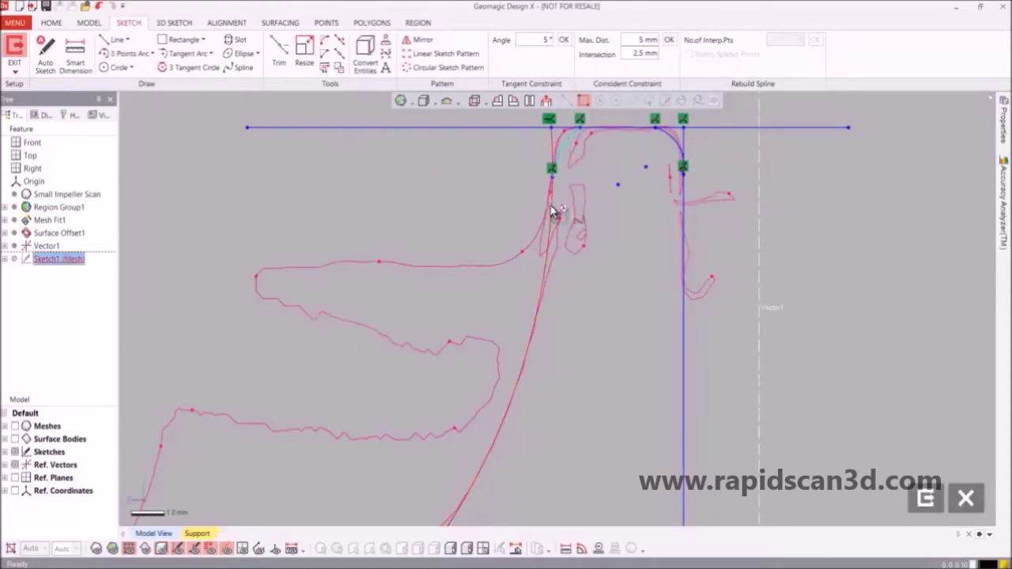
right_click(491, 207)
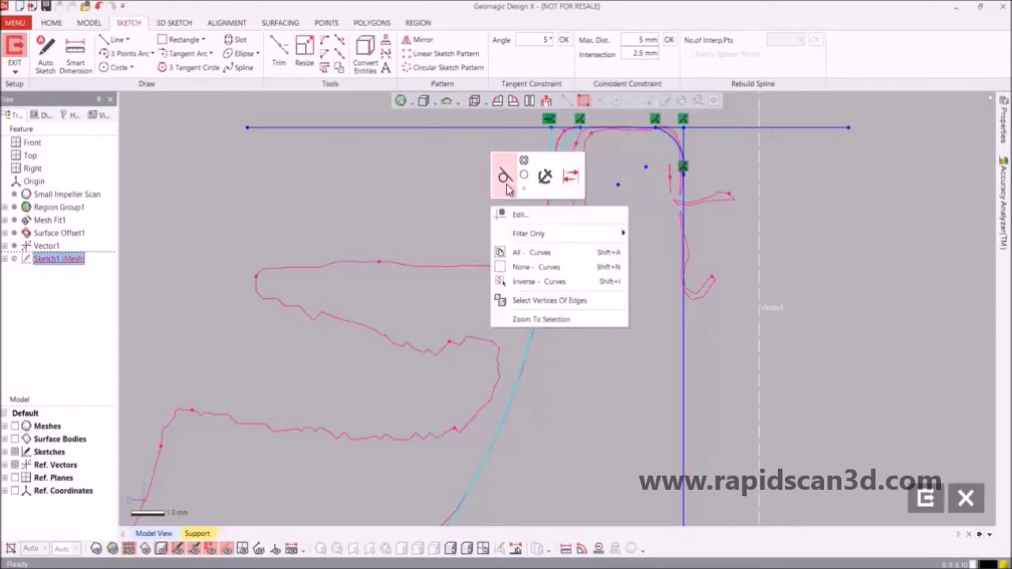
click(505, 177)
click(444, 196)
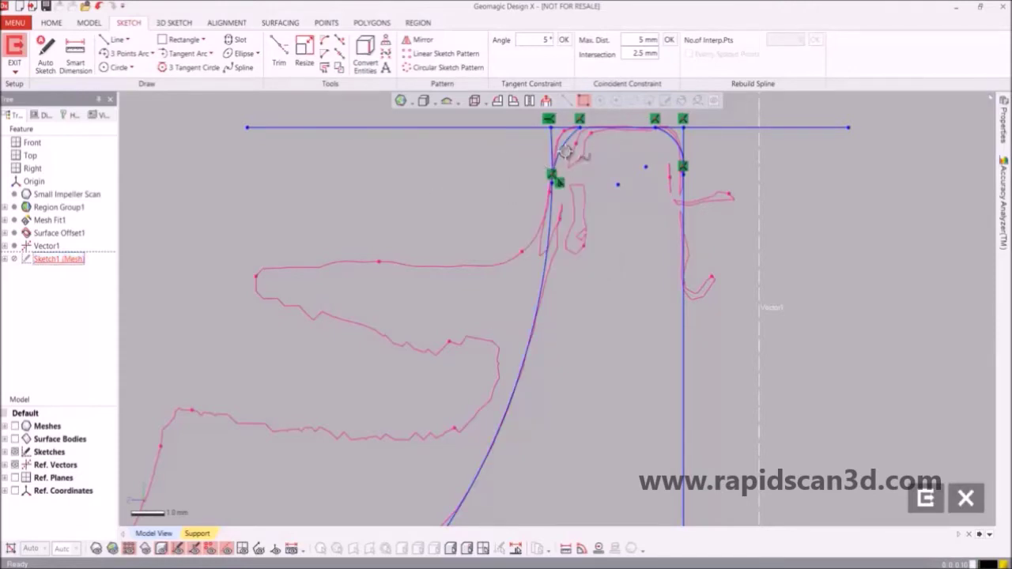
click(564, 148)
click(615, 128)
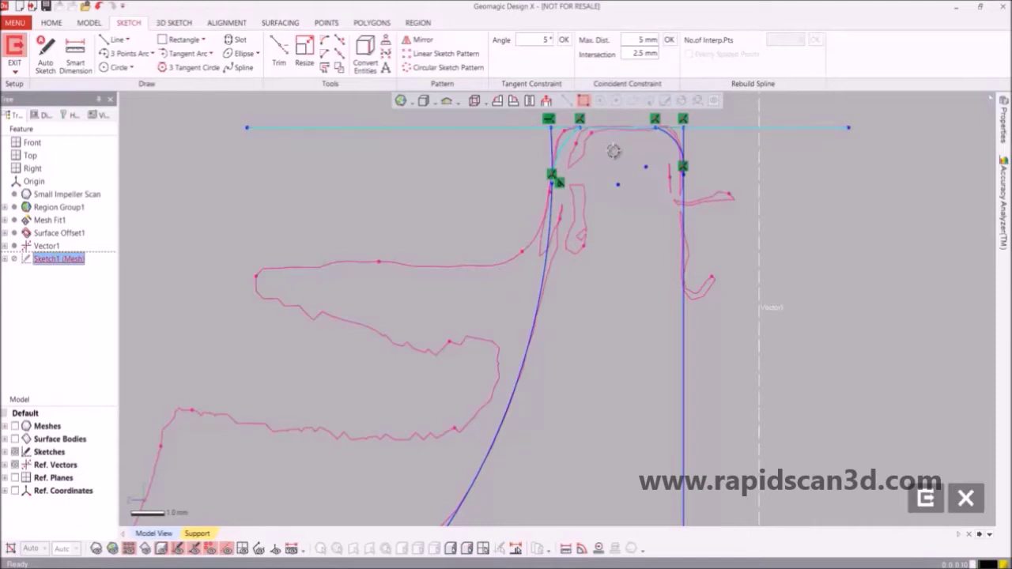
right_click(614, 150)
click(625, 132)
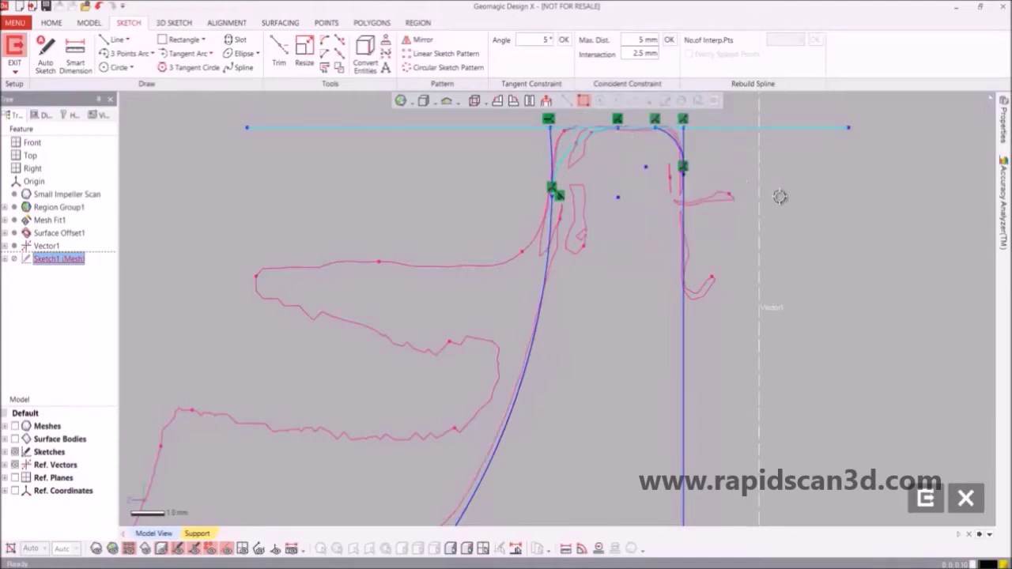
click(779, 195)
Make the inner top corner arc tangent to both the top line and the bore line.
click(673, 140)
click(633, 128)
right_click(830, 169)
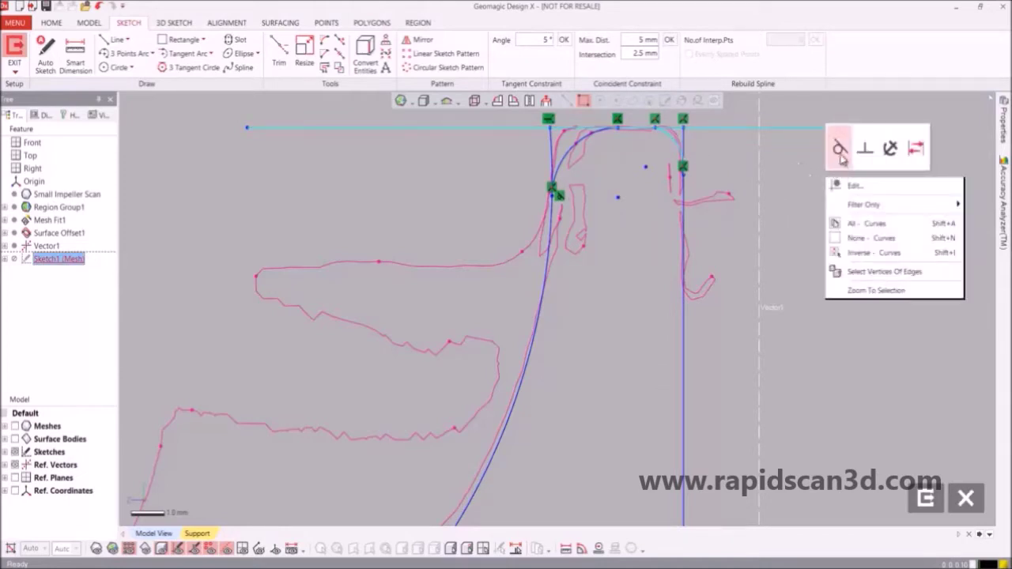
click(841, 152)
click(753, 159)
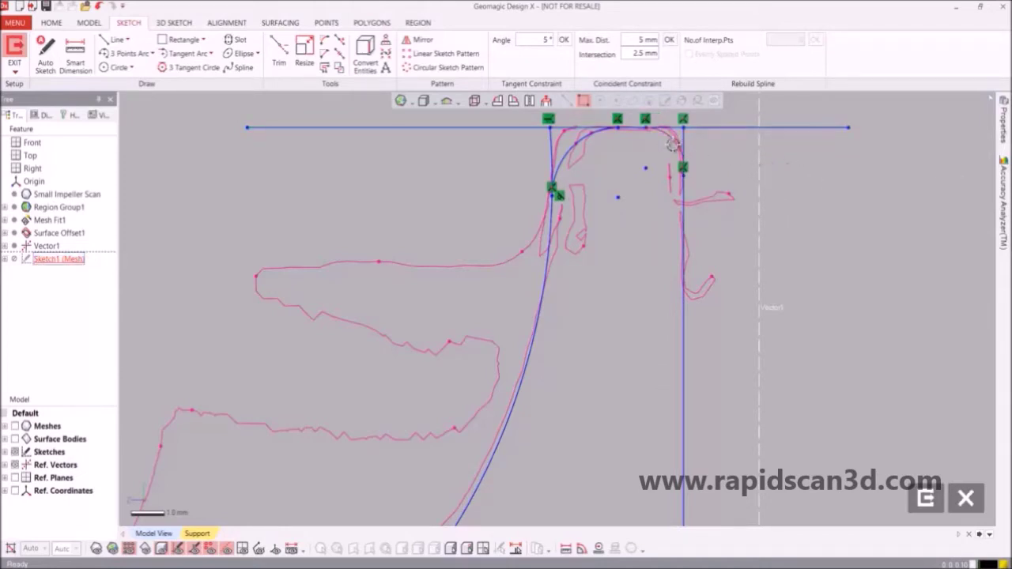
click(683, 207)
right_click(849, 178)
click(856, 150)
click(834, 194)
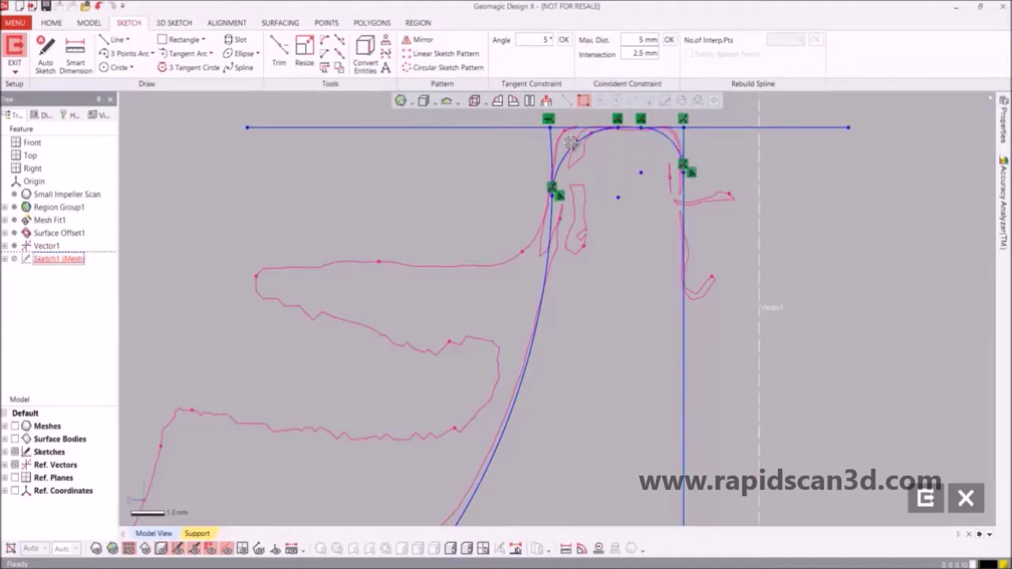
Tighten both top corner arcs to follow the rounded corners of the scan section.
drag(571, 148, 564, 142)
click(671, 142)
drag(673, 144, 681, 149)
Move the junction of the hub arc and rim arc upward to bring the hub curve onto the scan section.
scroll(620, 298, down, 4)
scroll(600, 353, down, 2)
scroll(572, 417, up, 2)
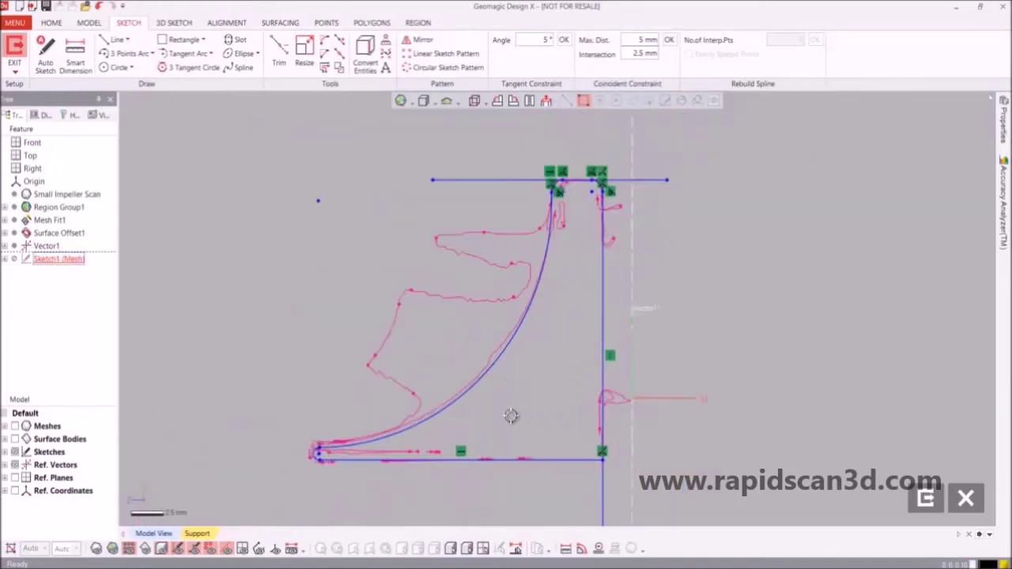
scroll(314, 452, up, 3)
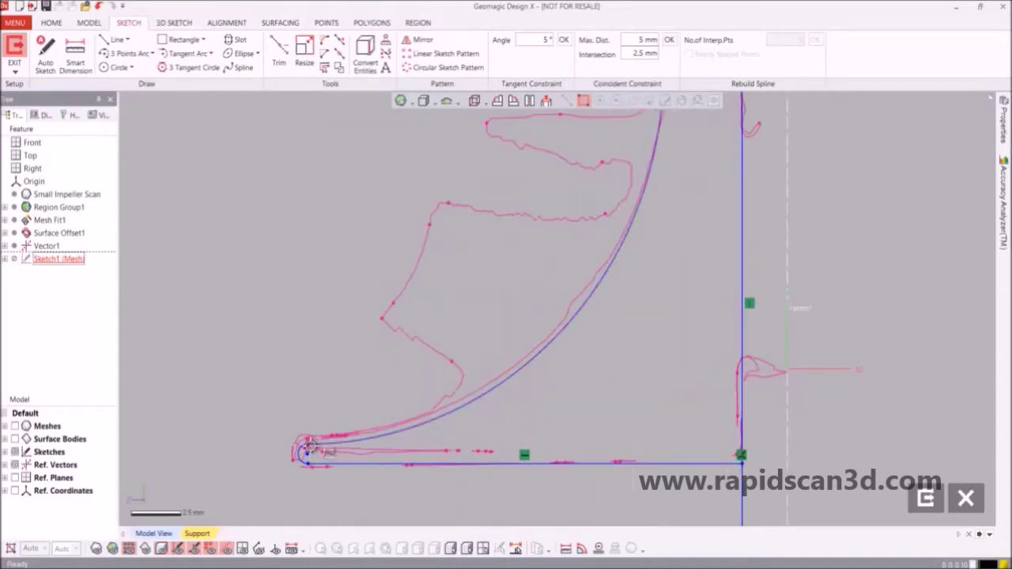
drag(311, 451, 311, 440)
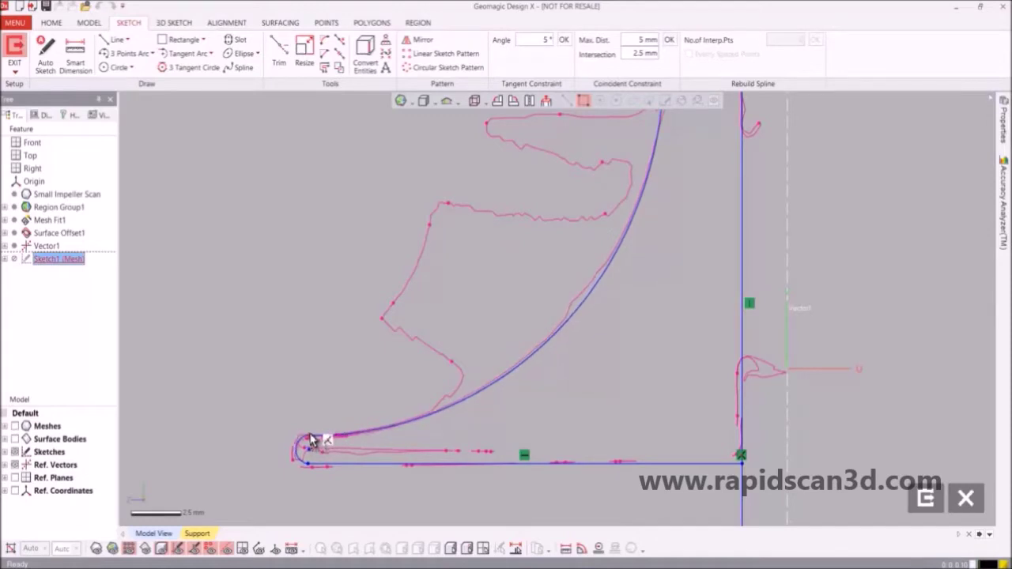
Trim the bore line below the base line and the excess line ends outside both top corner arcs.
scroll(327, 388, down, 4)
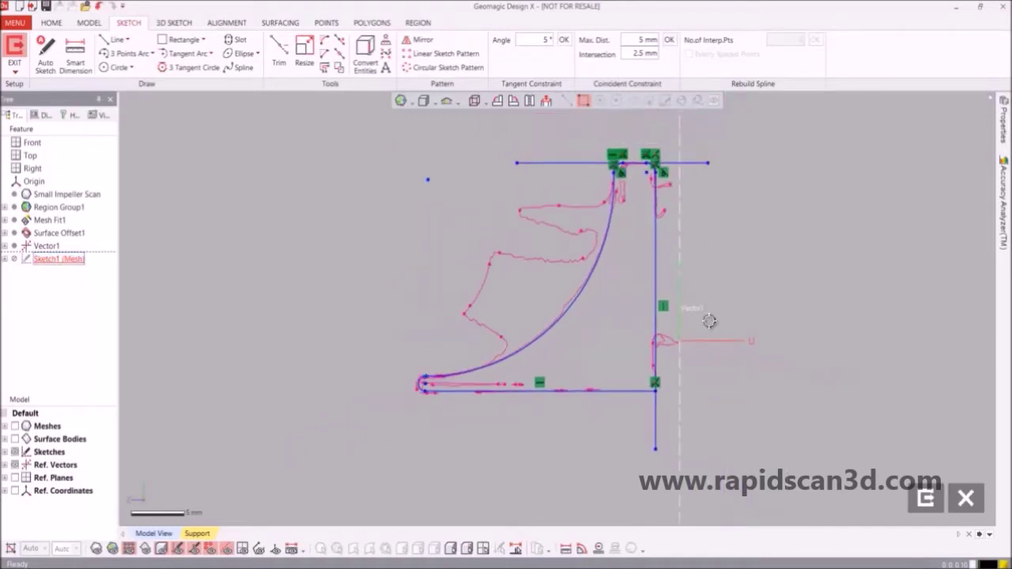
click(281, 52)
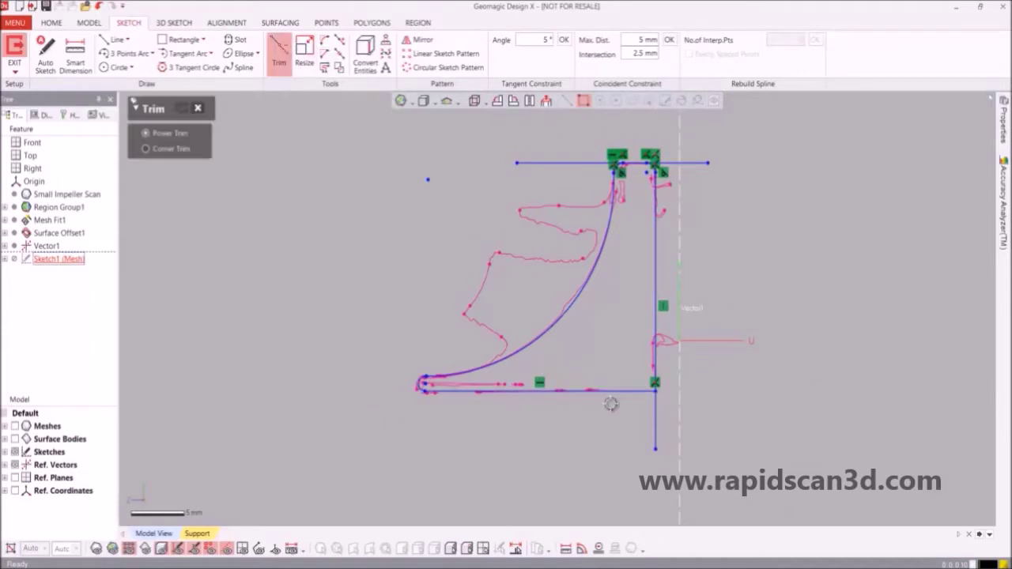
click(655, 420)
scroll(621, 183, up, 3)
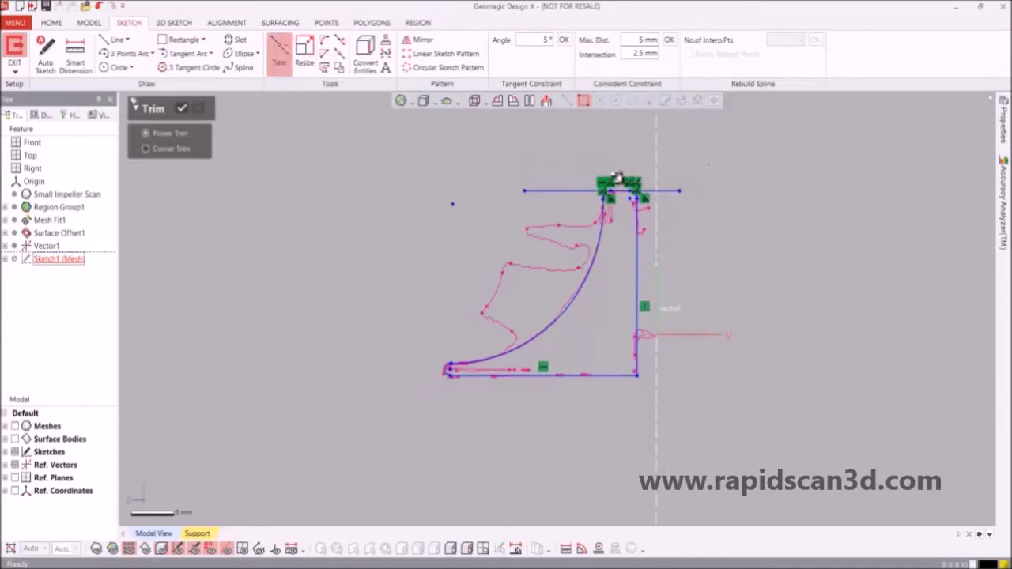
scroll(619, 186, up, 3)
click(564, 214)
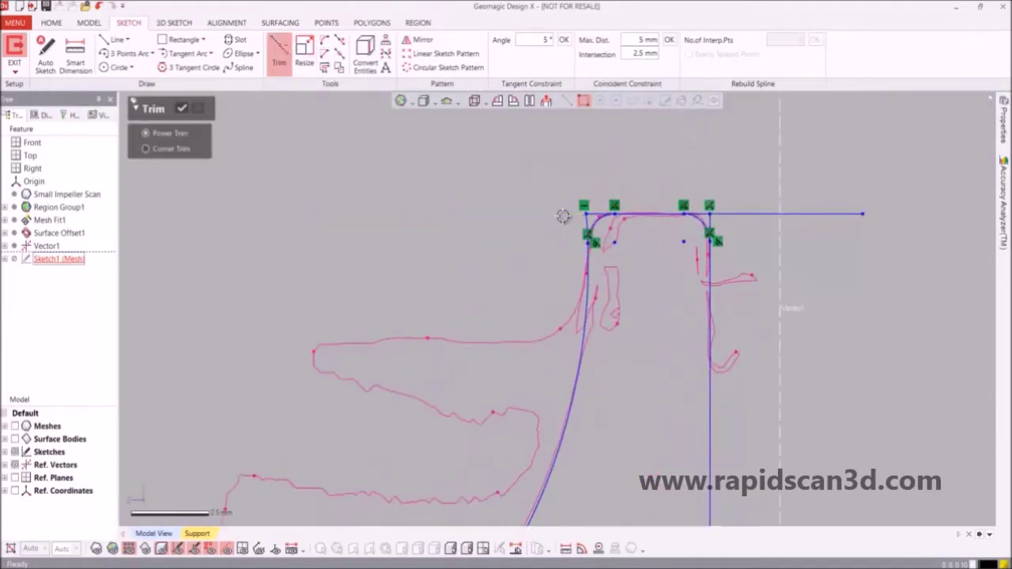
click(728, 214)
click(710, 223)
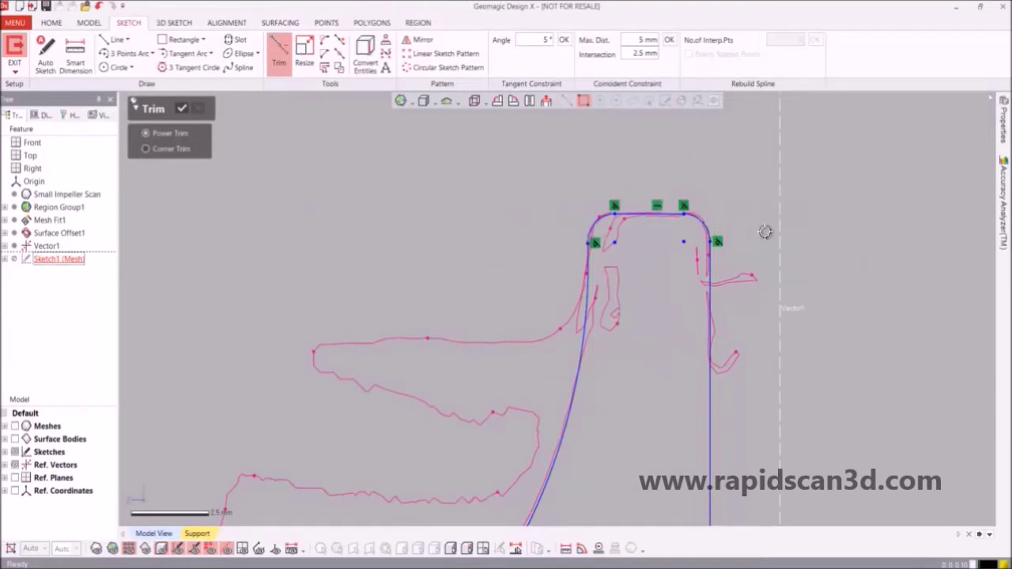
scroll(802, 351, down, 5)
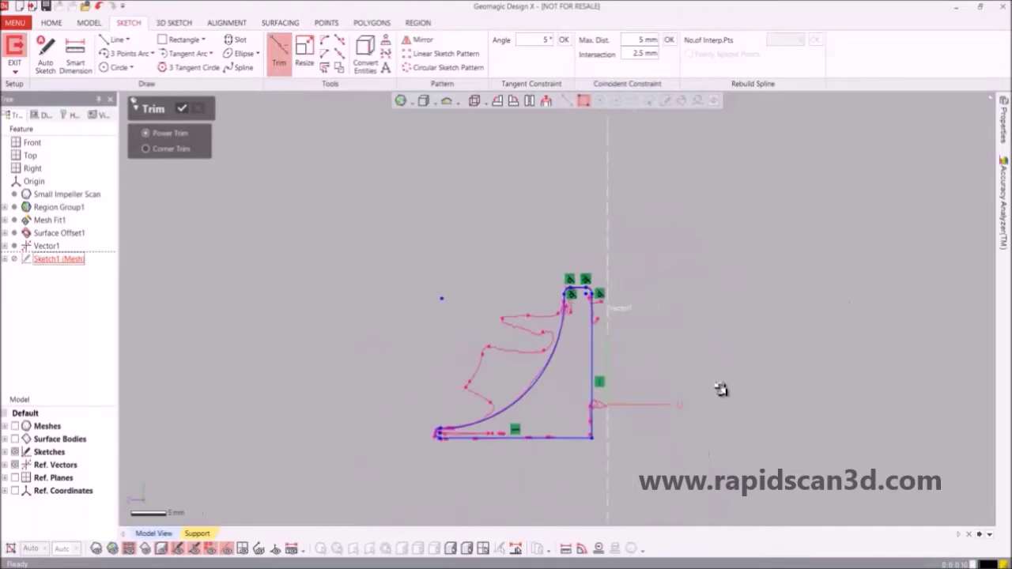
click(182, 111)
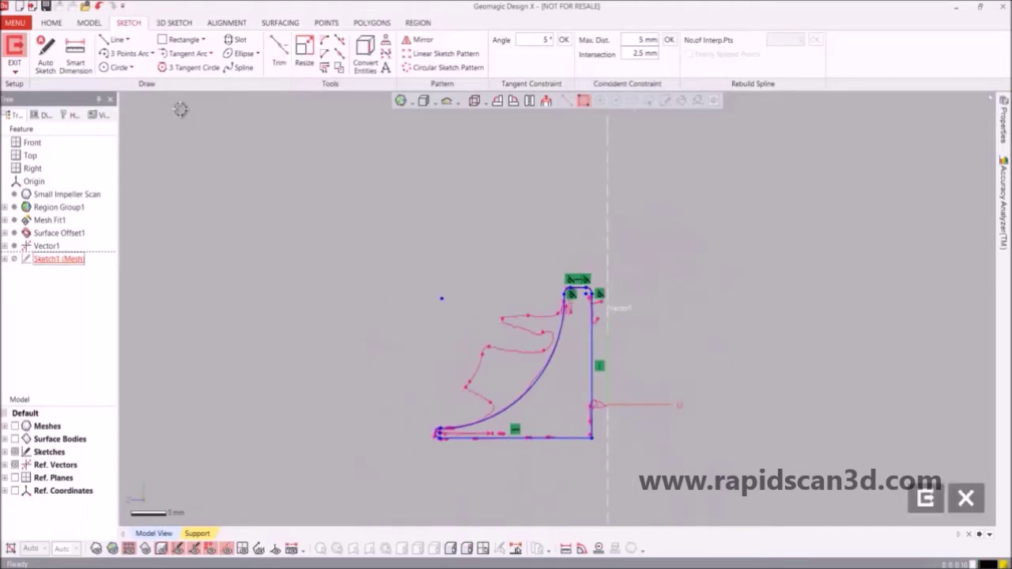
Finish the mesh sketch and revolve its closed profile 360° about Vector1 into a solid hub.
click(925, 497)
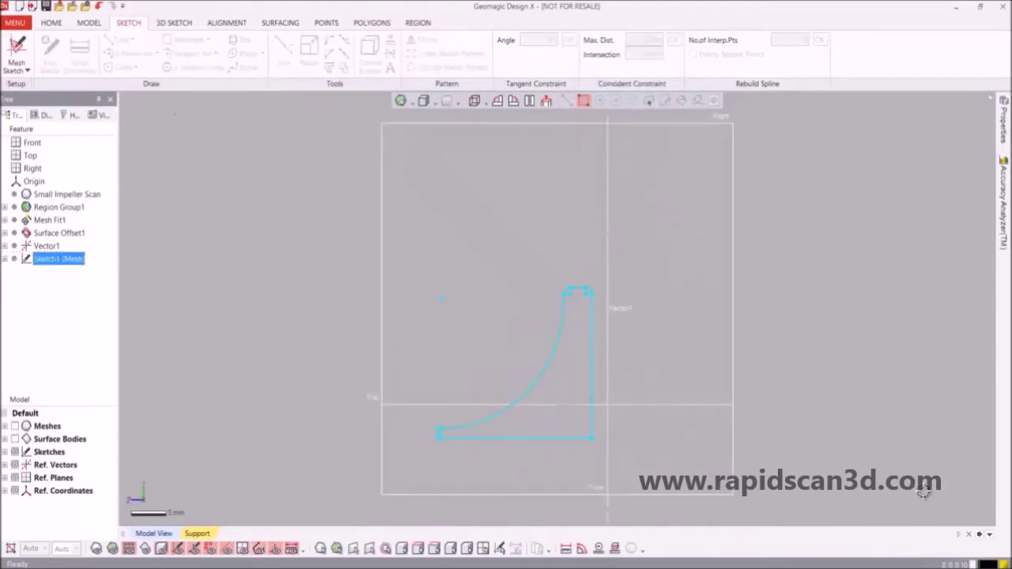
click(90, 24)
click(41, 49)
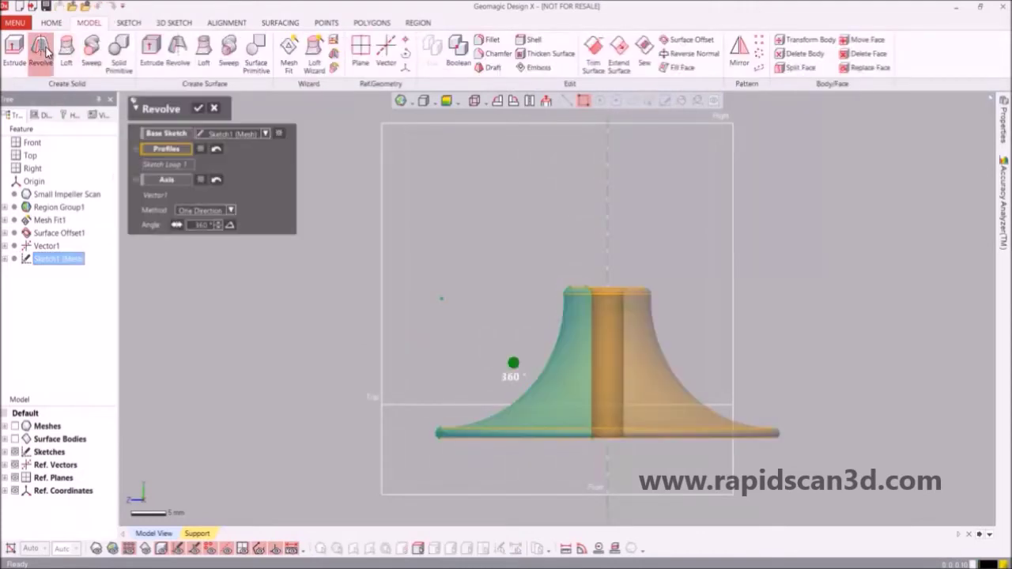
right_drag(653, 301, 667, 338)
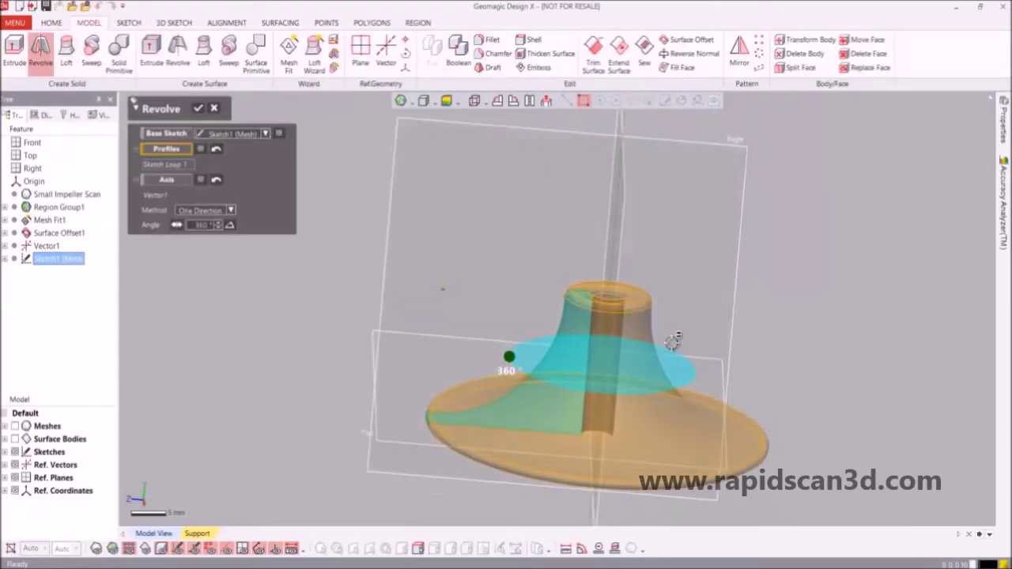
click(198, 109)
Show the scan mesh together with the revolved hub to compare them.
mouse_move(625, 414)
right_down()
mouse_move(635, 365)
mouse_move(631, 400)
right_up()
click(15, 427)
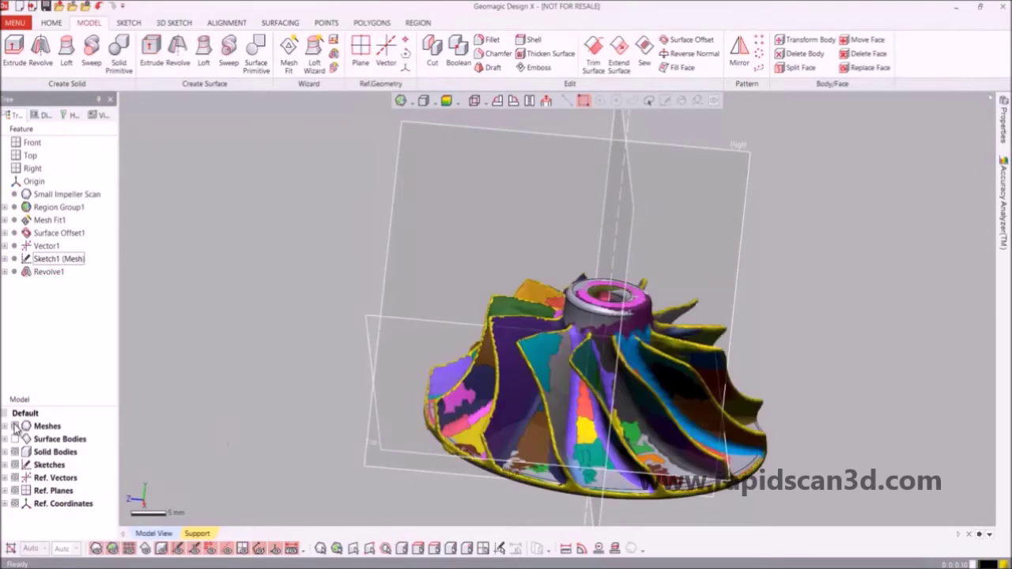
Hide the revolved solid body and show the scan mesh together with the blade surface bodies.
click(15, 427)
right_drag(636, 415, 631, 367)
click(13, 453)
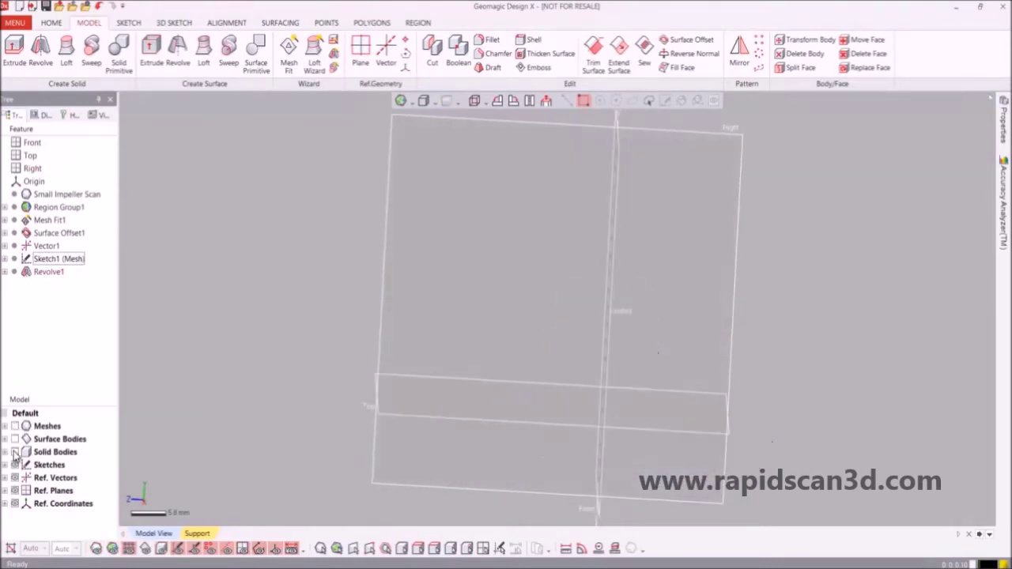
click(15, 426)
click(16, 440)
right_drag(605, 380, 680, 401)
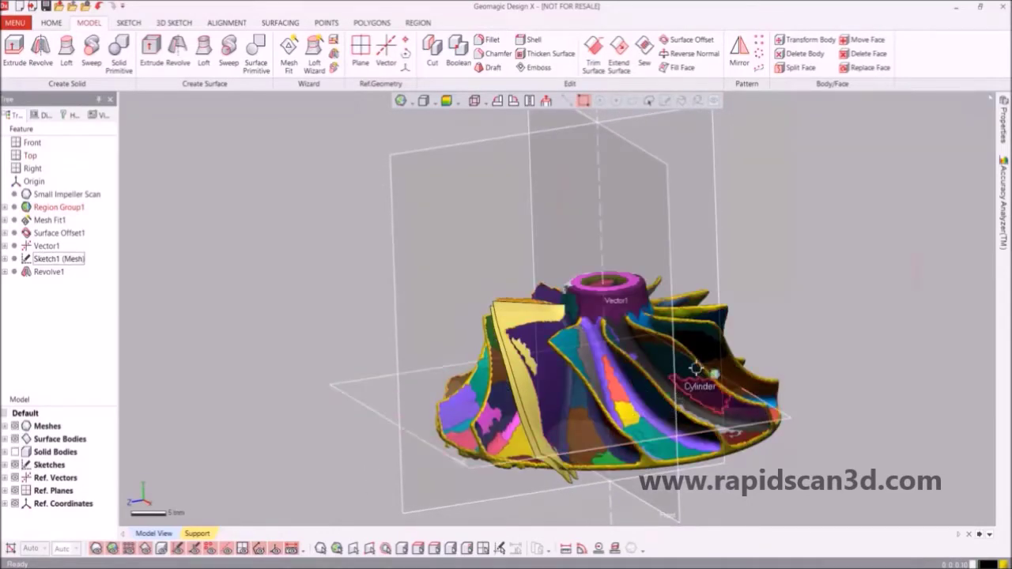
mouse_move(869, 199)
right_down()
mouse_move(483, 217)
mouse_move(503, 417)
mouse_move(625, 421)
right_up()
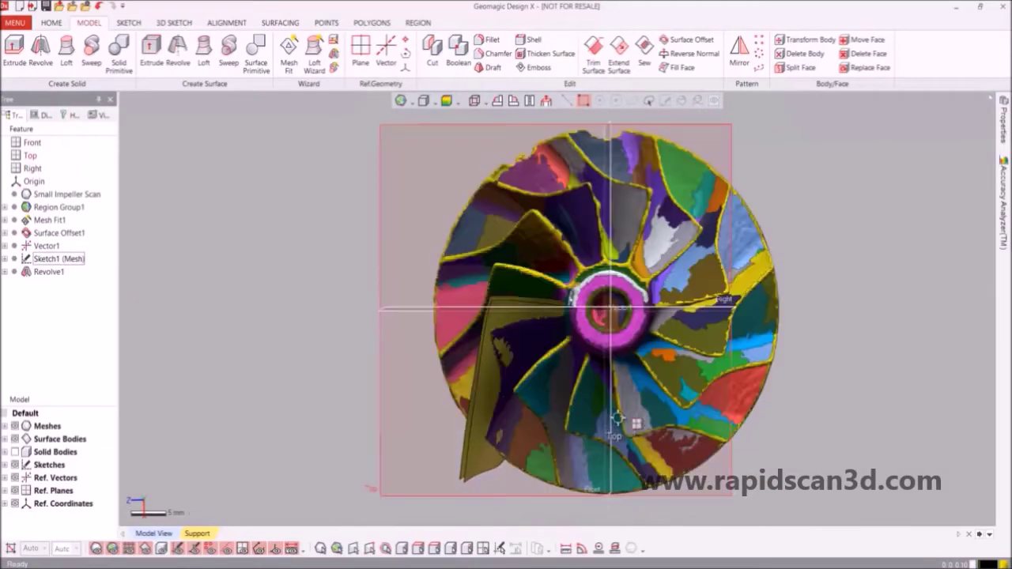
Start a mesh sketch with the rotational method, using Vector1 as central axis and the Right plane as base plane.
click(130, 24)
click(15, 46)
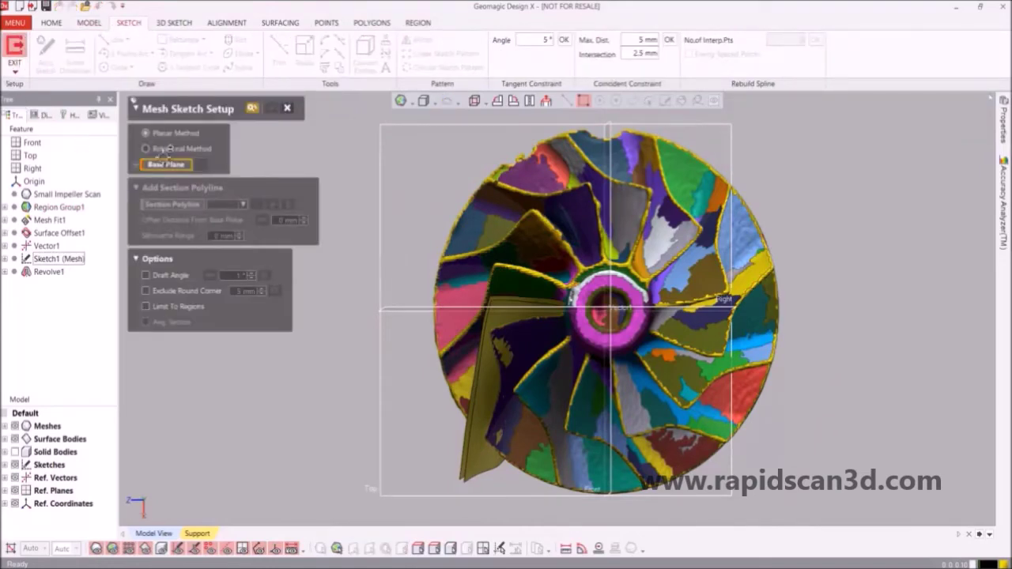
click(146, 149)
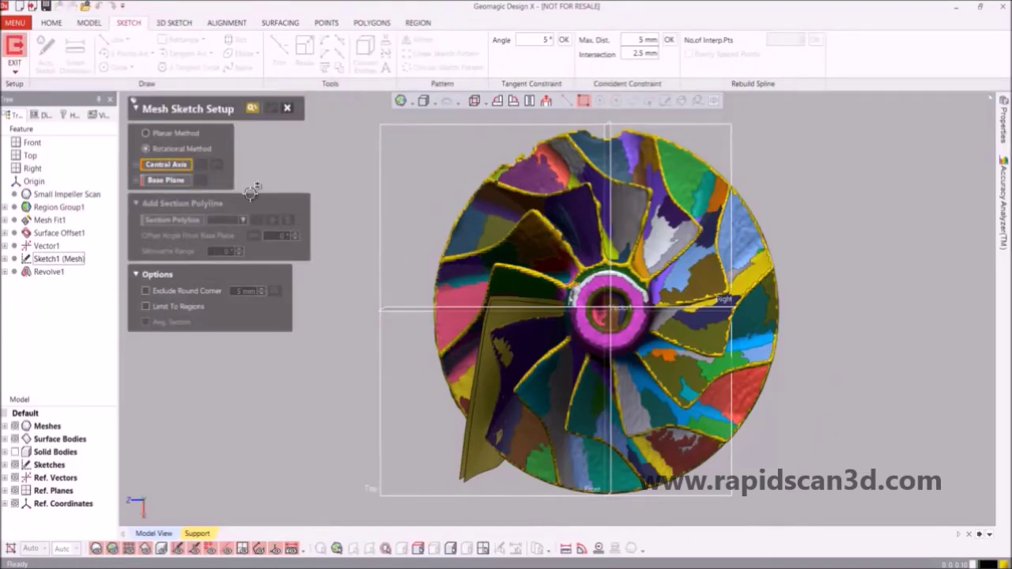
right_drag(682, 387, 658, 297)
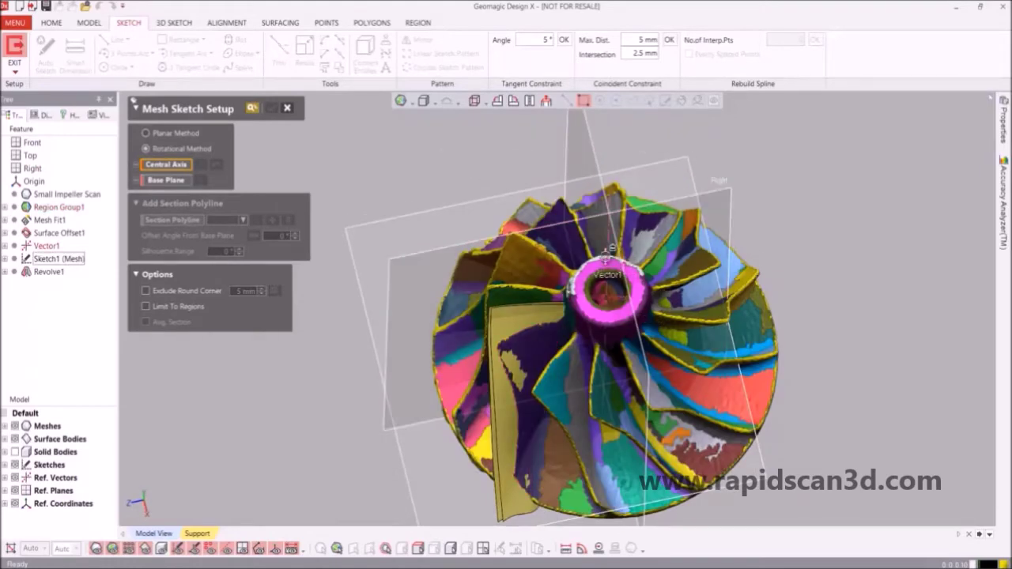
click(610, 265)
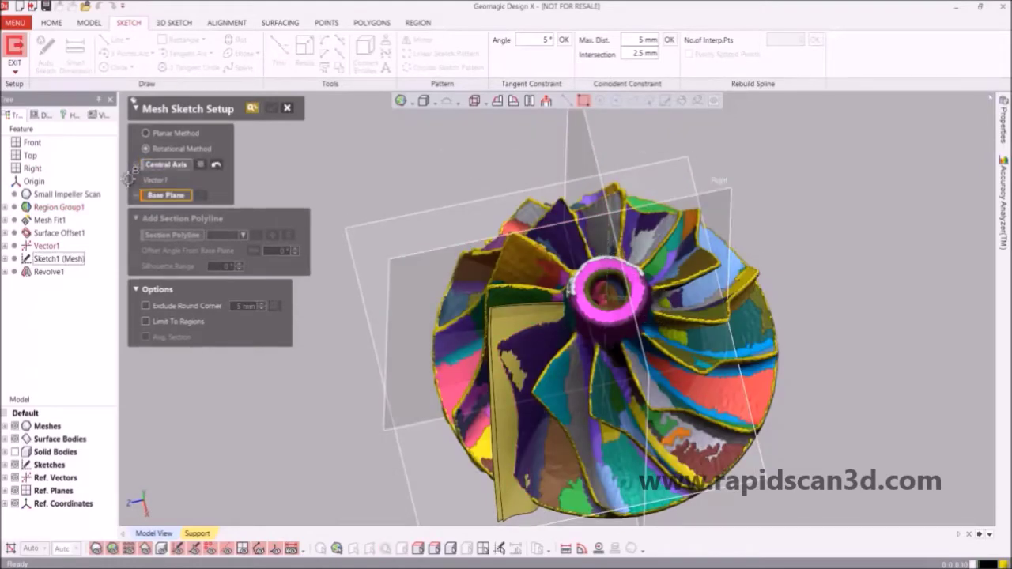
click(435, 251)
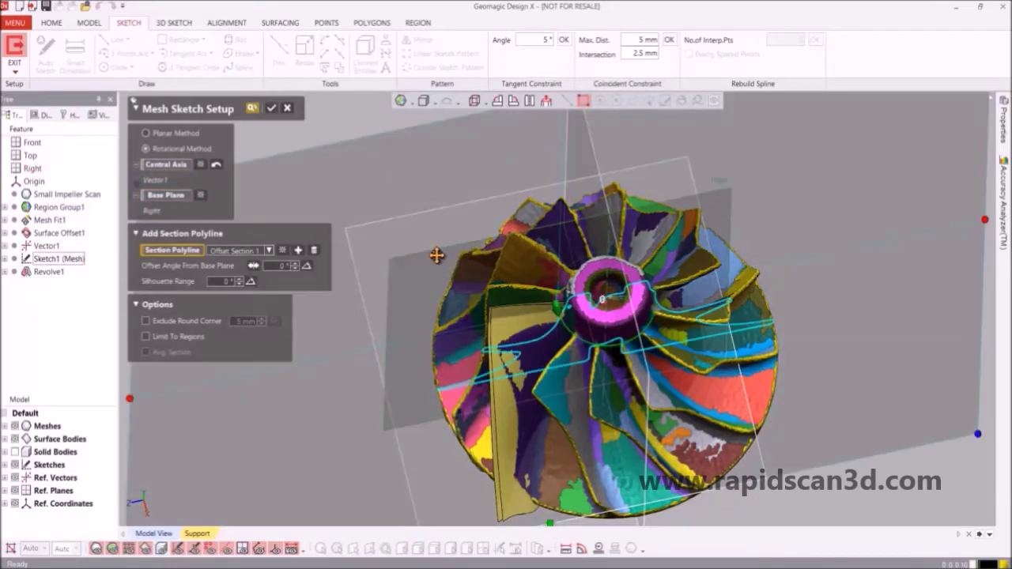
Set the section's silhouette range to 14° and accept the mesh sketch setup.
mouse_move(573, 324)
right_down()
mouse_move(561, 233)
mouse_move(575, 246)
mouse_move(556, 239)
right_up()
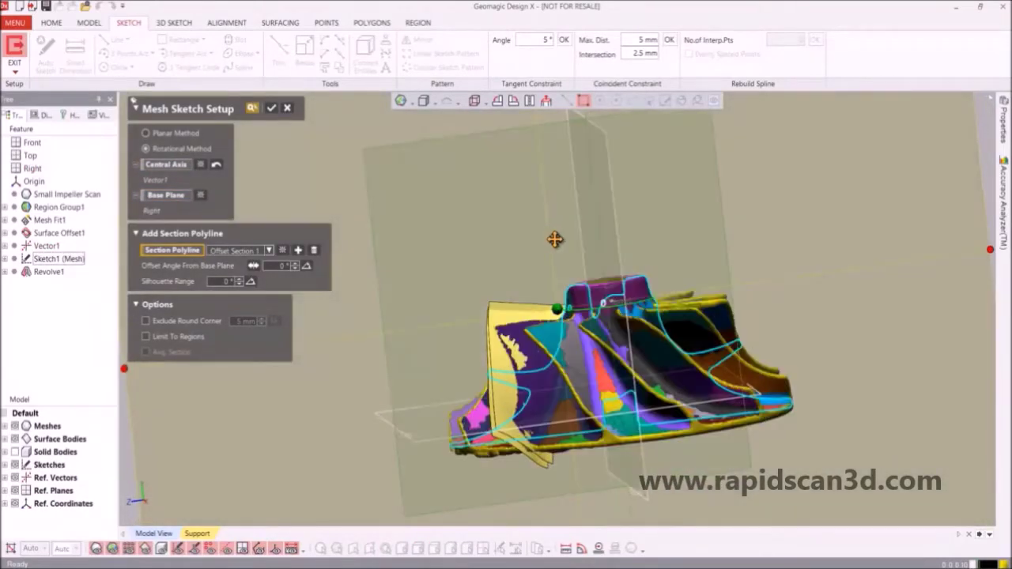
click(239, 280)
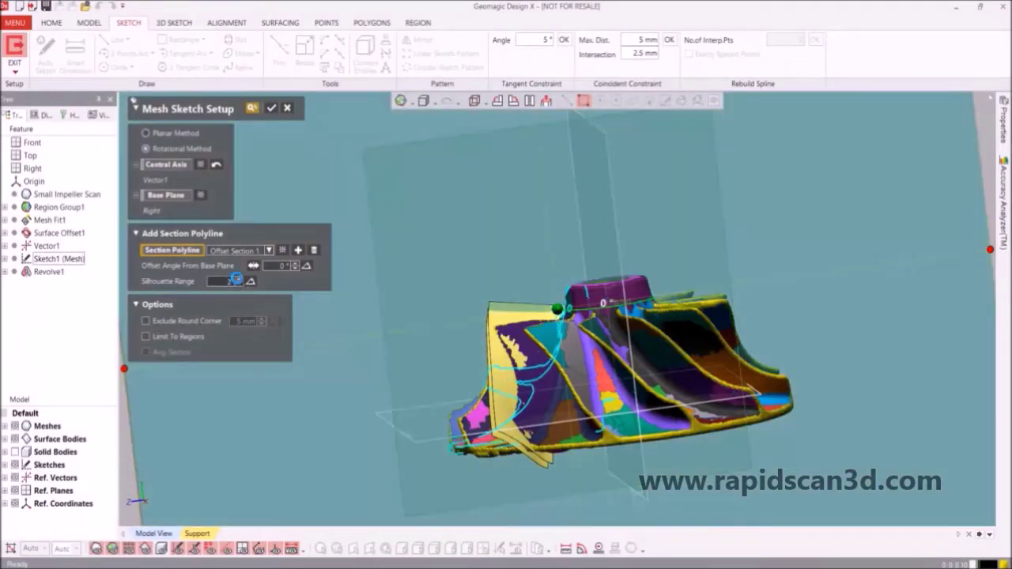
click(239, 280)
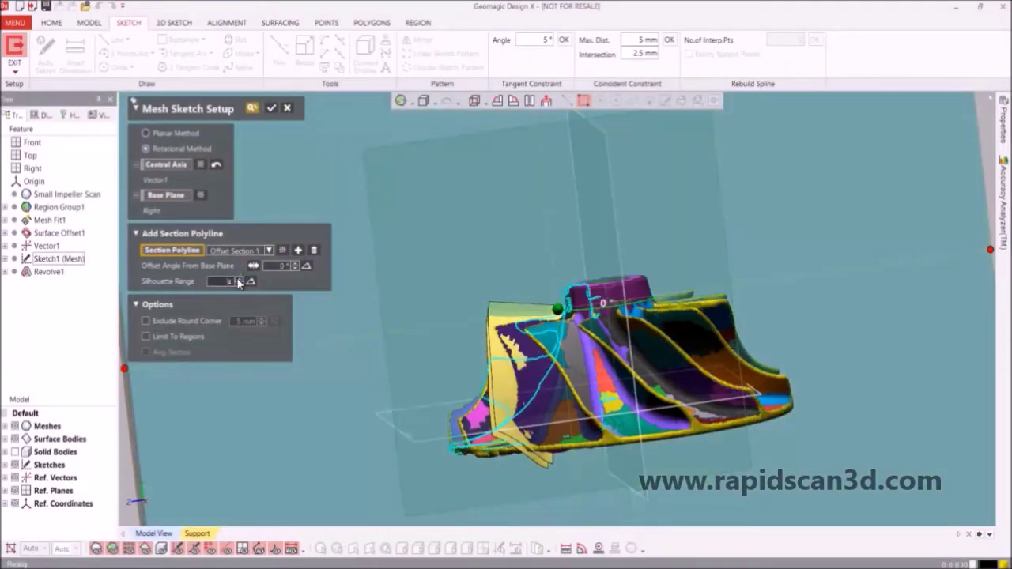
click(239, 279)
click(238, 280)
click(237, 279)
click(238, 279)
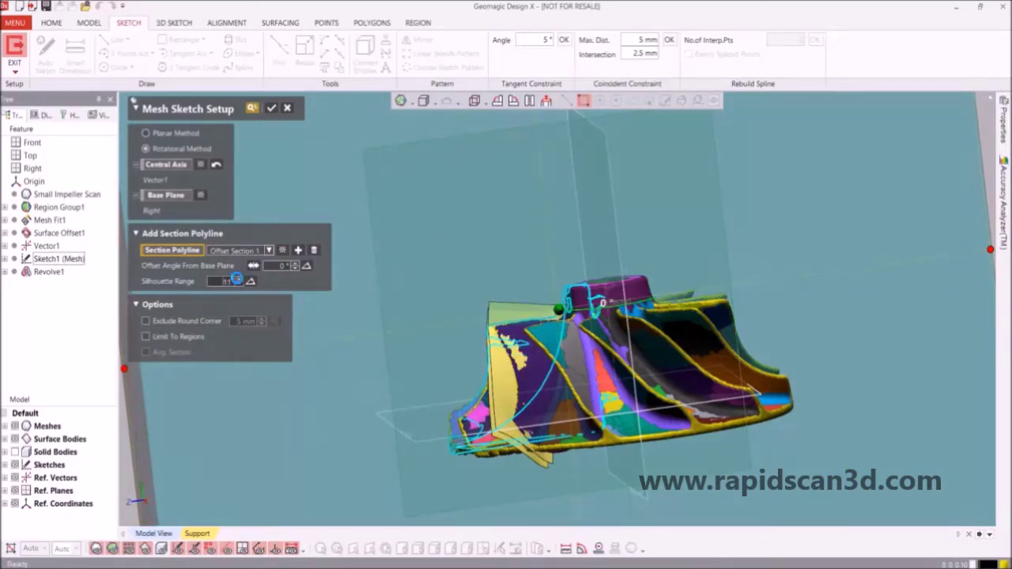
click(237, 278)
click(237, 278)
click(237, 278)
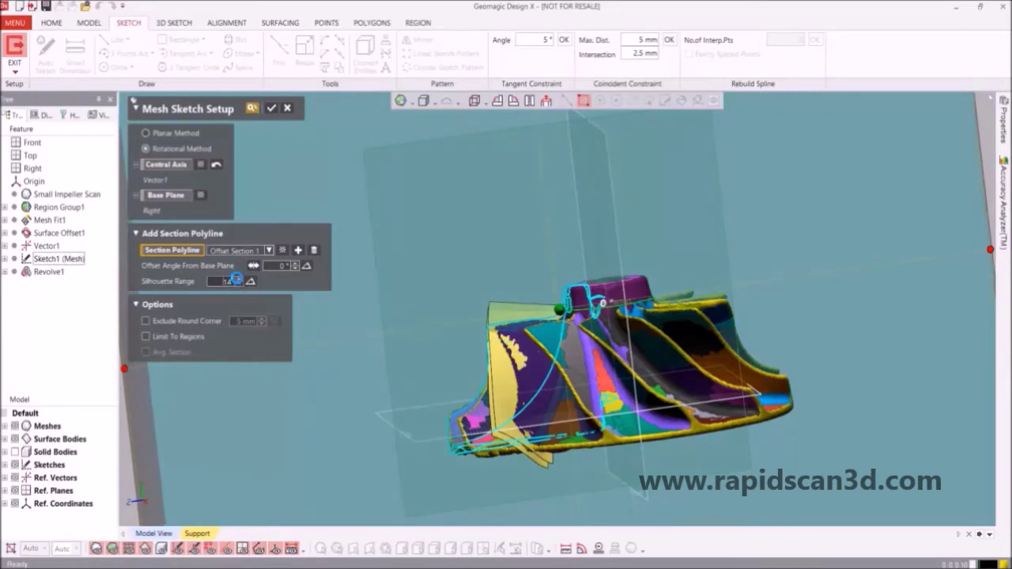
click(272, 109)
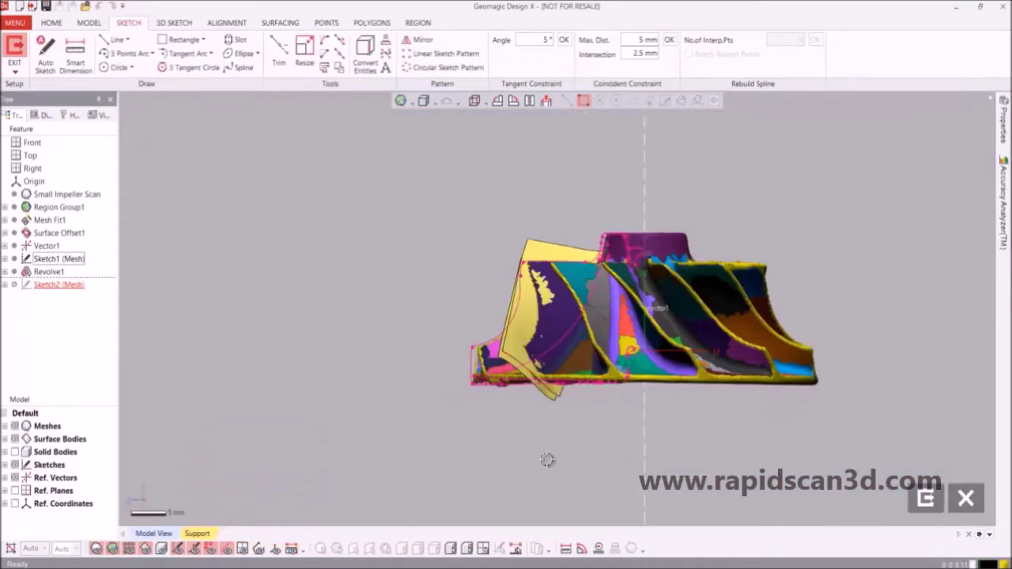
Hide the mesh and surface bodies, and fit a three-point arc of about 7.7 mm radius to the blade's outer concave edge.
click(15, 427)
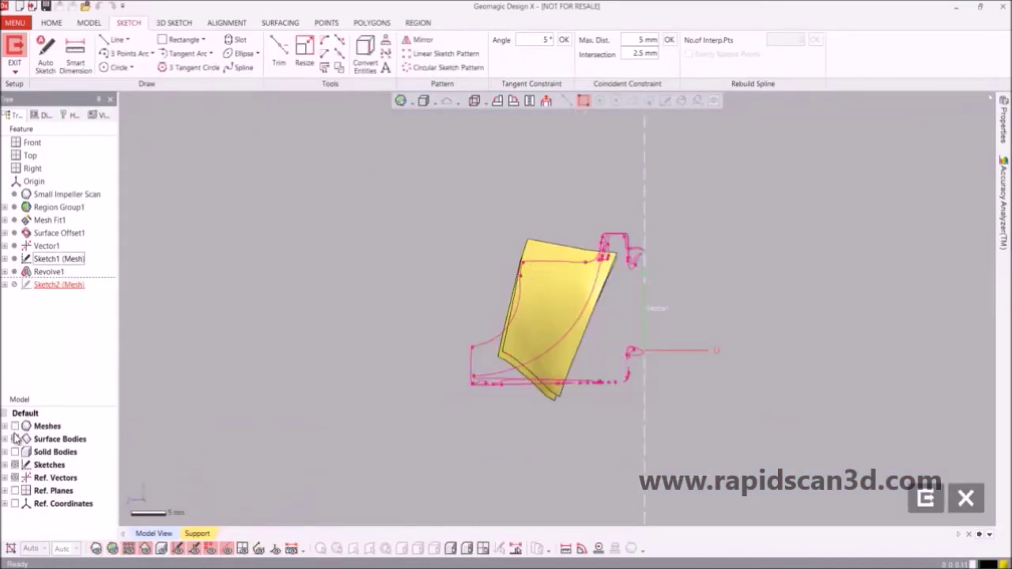
click(15, 439)
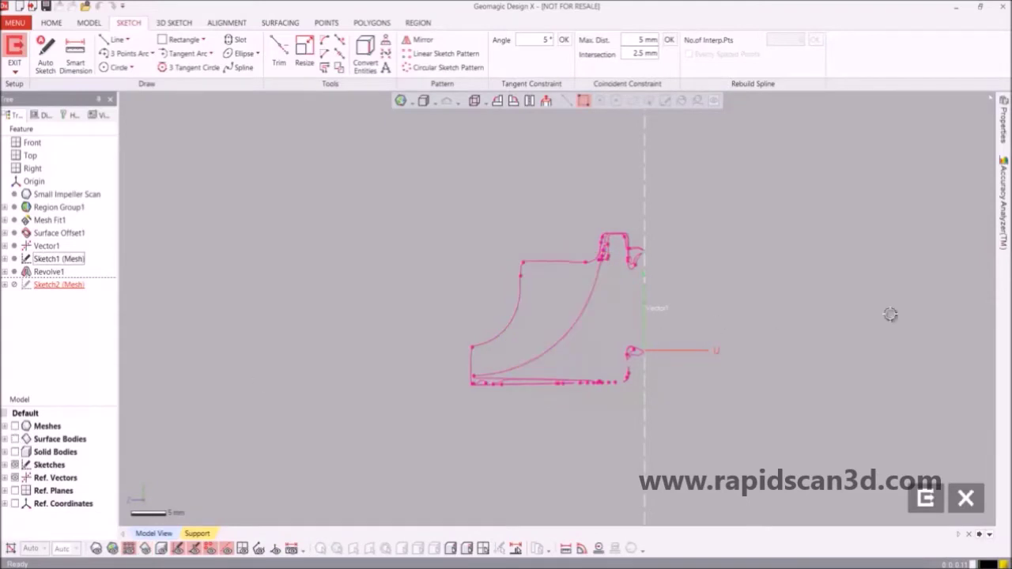
scroll(542, 305, up, 5)
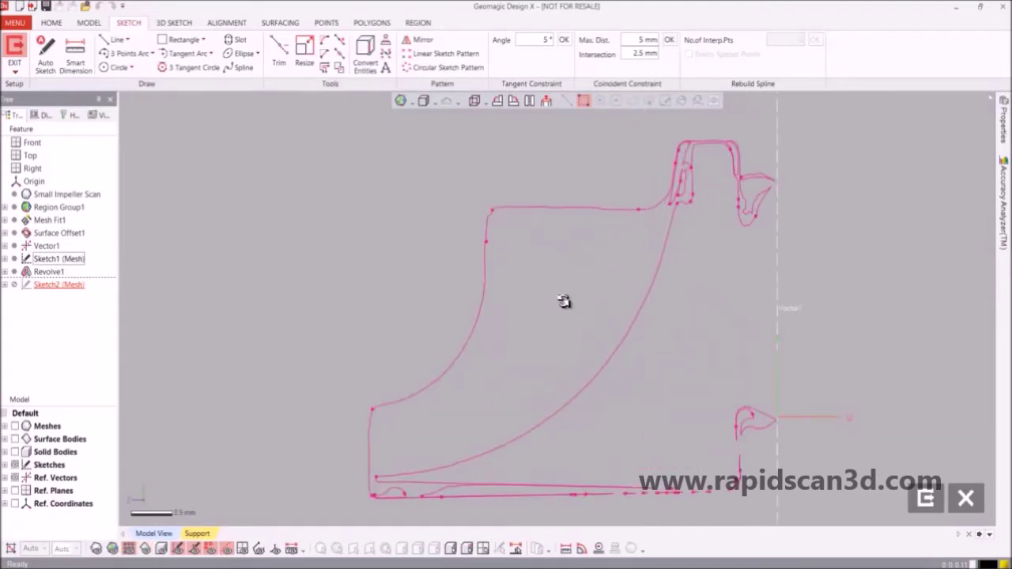
click(127, 53)
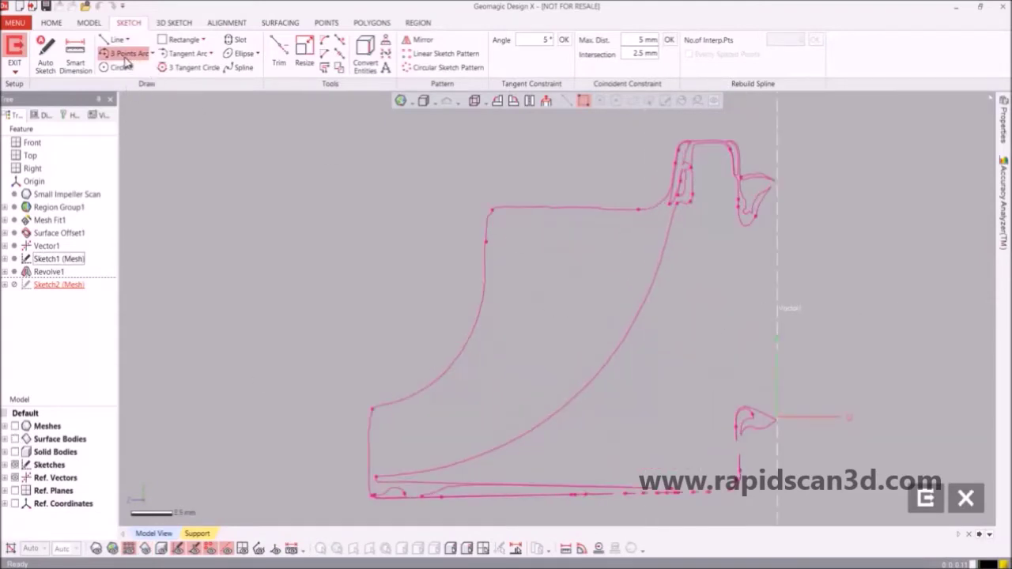
click(457, 363)
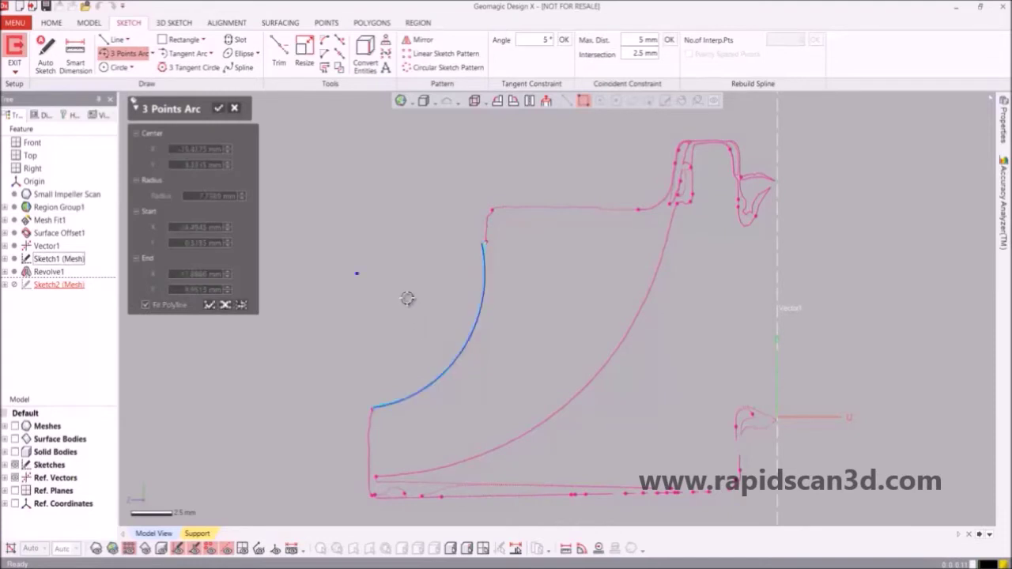
click(219, 109)
Draw a vertical line downward from the arc's lower end to just below the base of the silhouette.
click(116, 40)
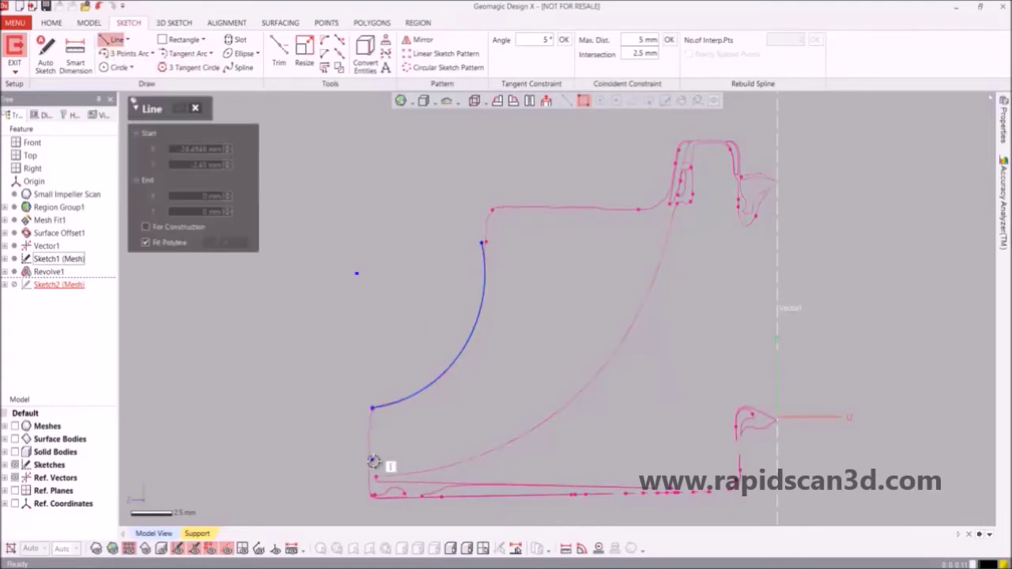
click(373, 409)
scroll(372, 478, up, 2)
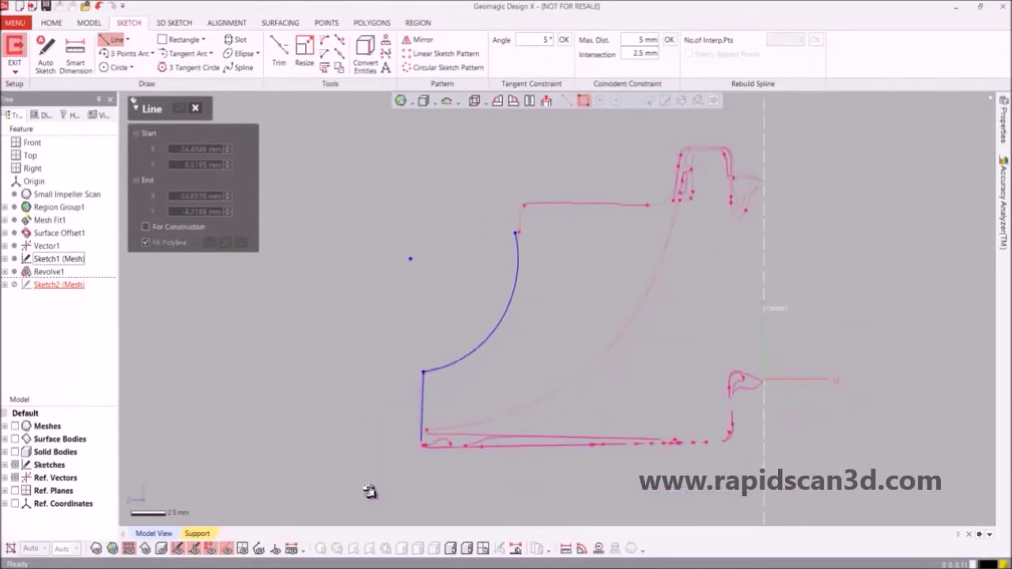
scroll(399, 475, down, 4)
click(451, 458)
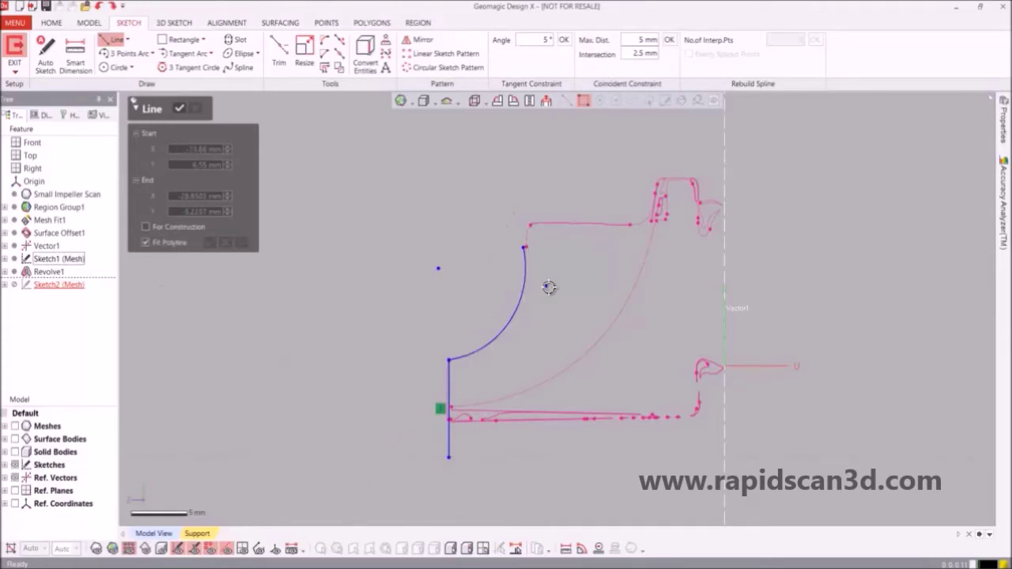
Fit a line to the top edge of the blade silhouette.
click(573, 226)
click(573, 226)
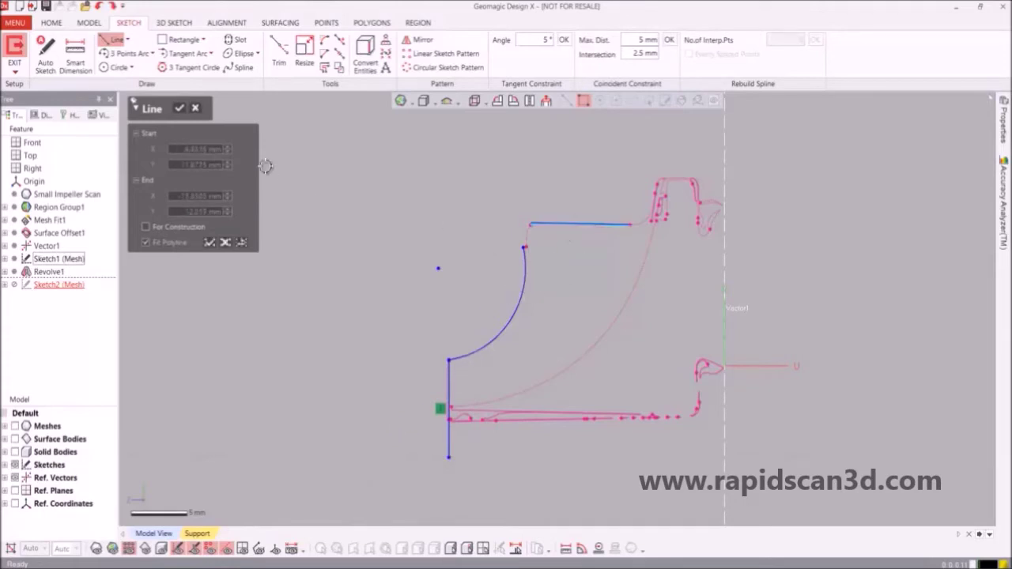
click(181, 110)
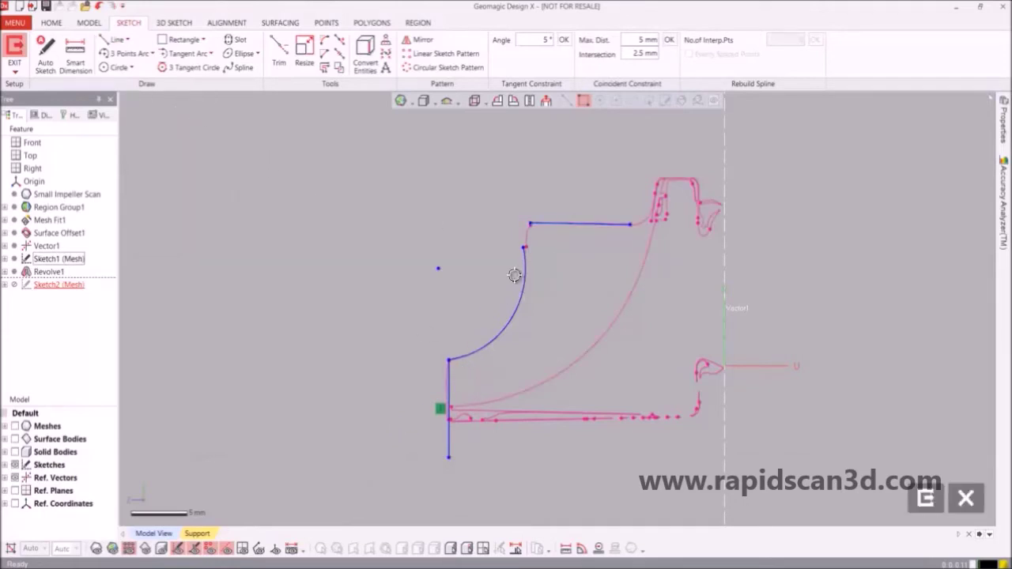
Attach the arc's upper end to the outer end of the top line and reshape the arc to follow the silhouette.
mouse_move(523, 248)
mouse_down()
mouse_move(536, 226)
mouse_move(527, 226)
mouse_up()
scroll(534, 227, up, 3)
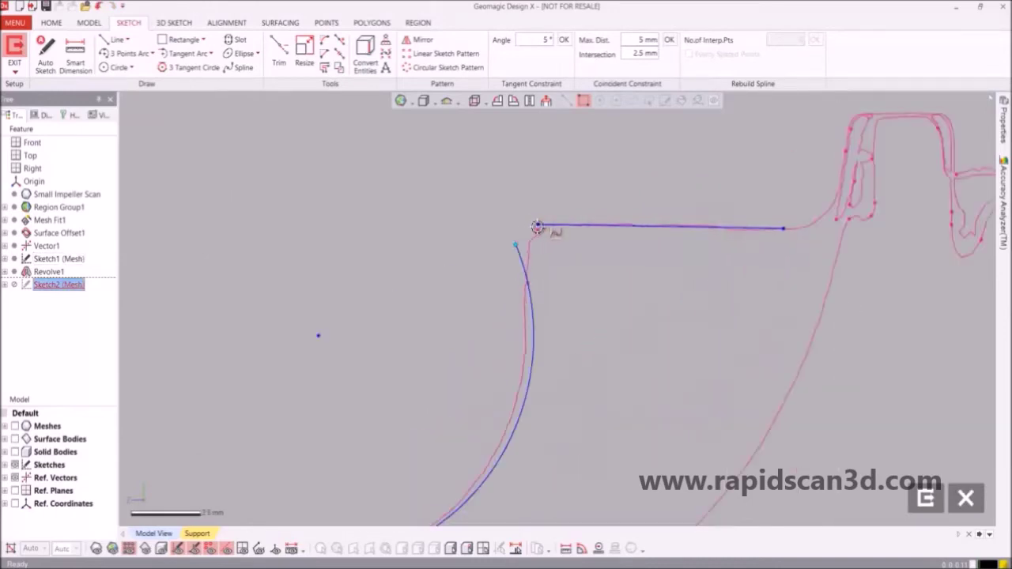
drag(494, 265, 542, 227)
scroll(499, 474, down, 7)
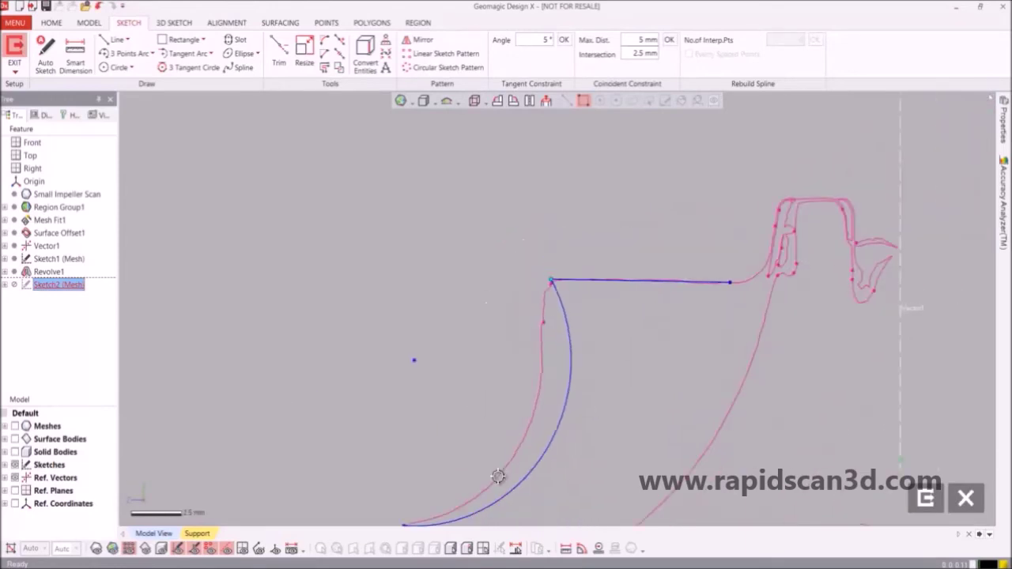
scroll(536, 437, up, 3)
drag(553, 376, 476, 413)
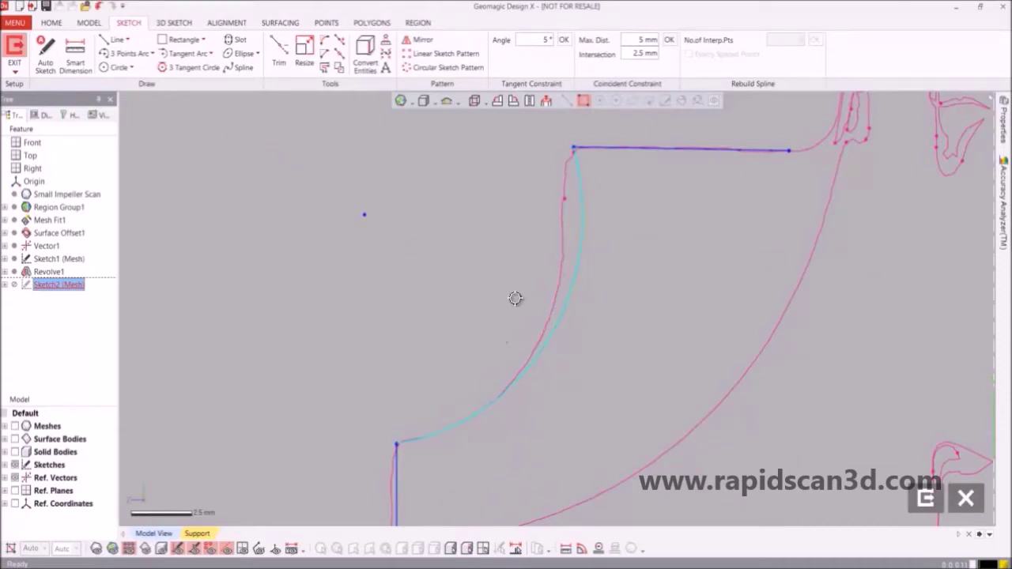
scroll(554, 268, down, 2)
scroll(566, 265, down, 1)
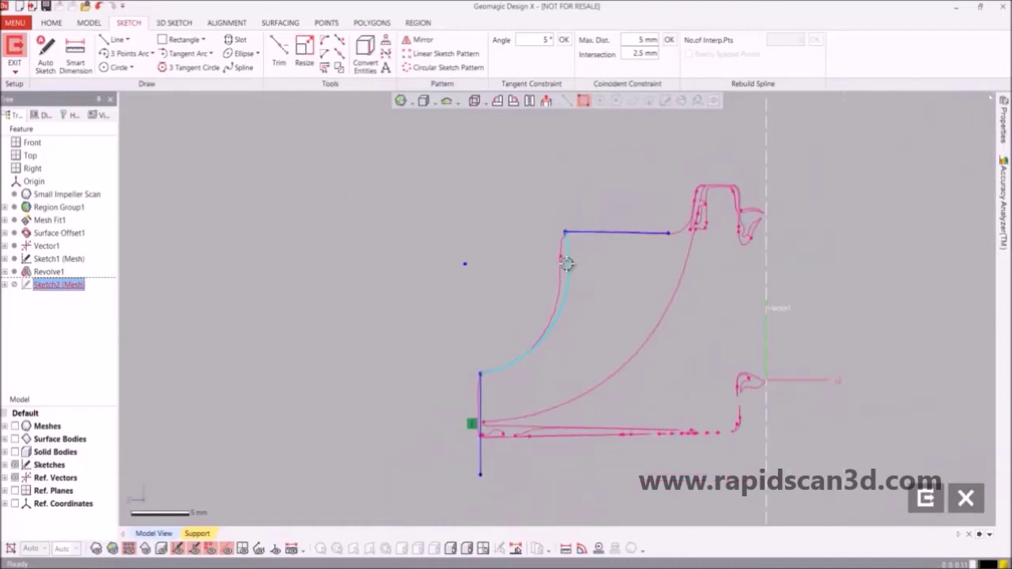
Show the scan mesh and draw a horizontal line about 17.5 mm long from the vertical line along the impeller's base edge.
click(15, 427)
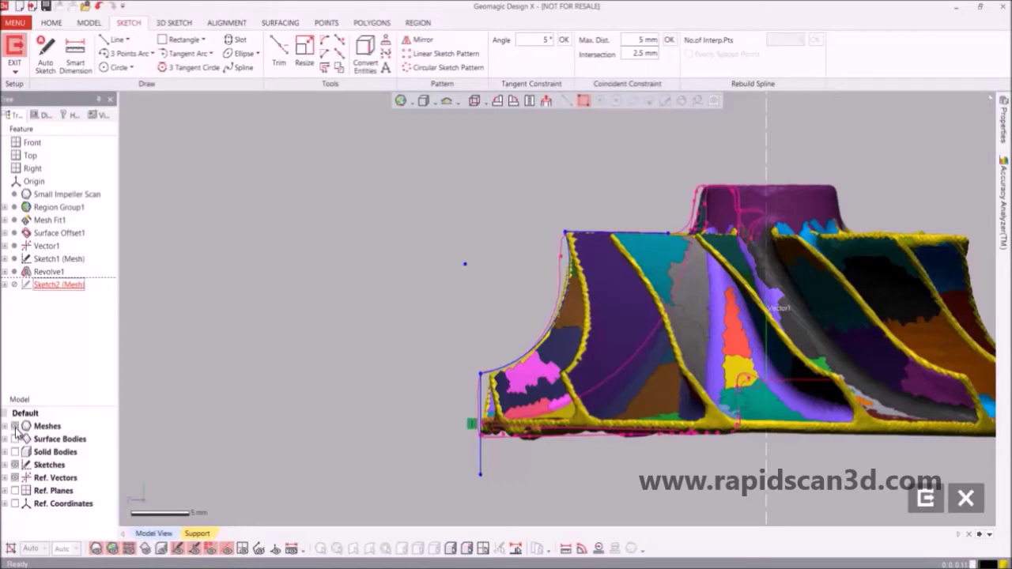
click(15, 426)
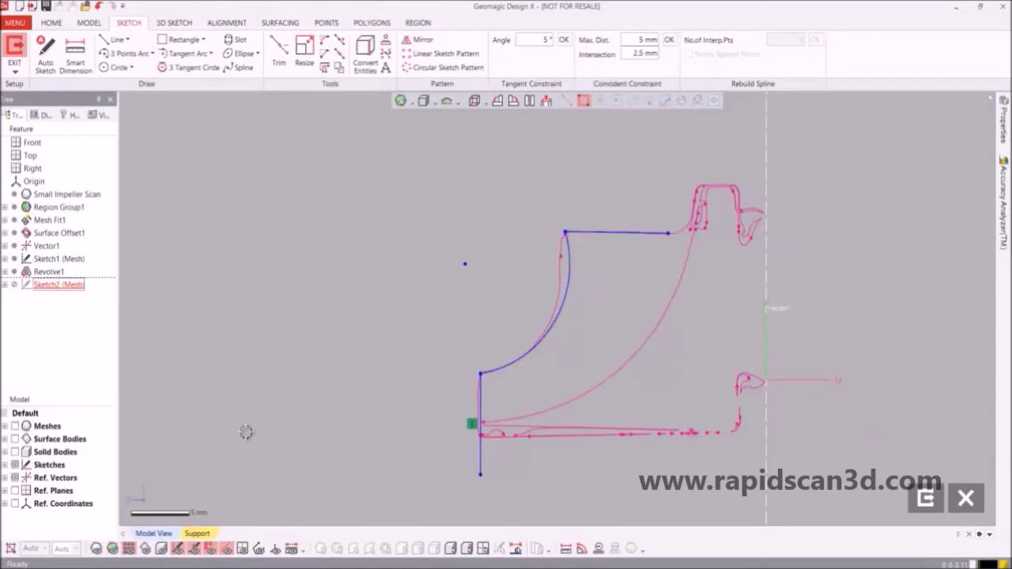
click(16, 426)
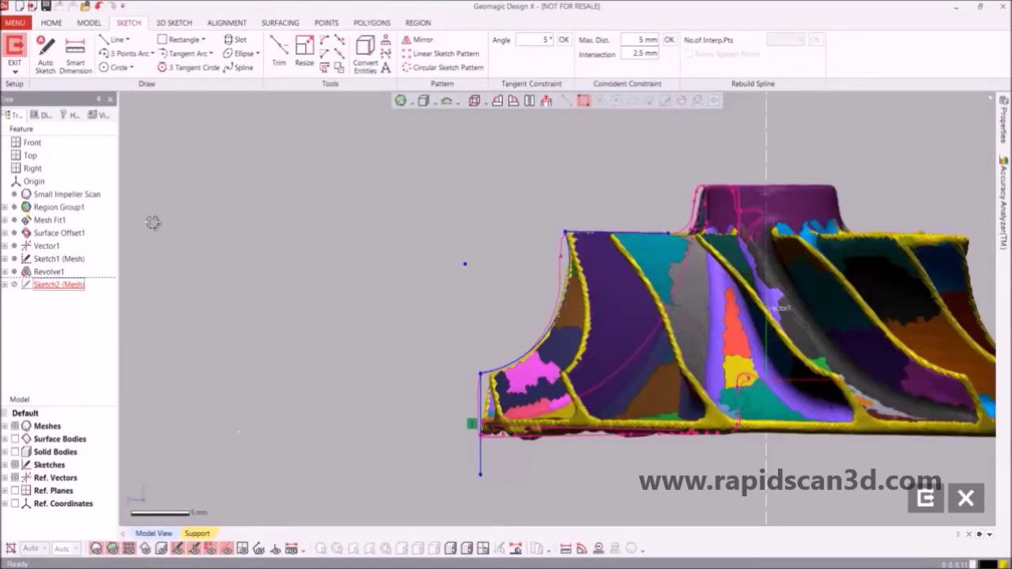
click(110, 39)
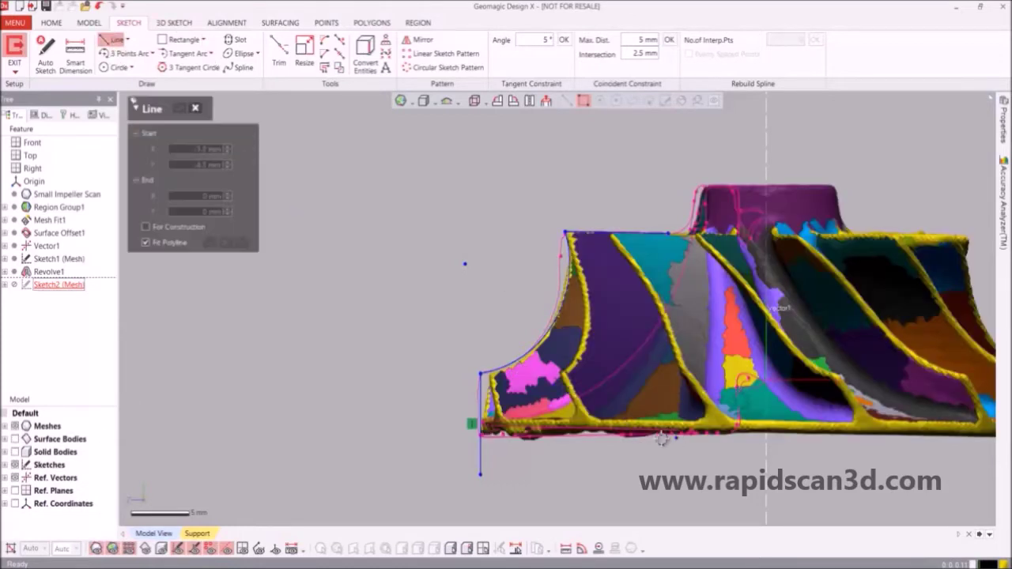
click(480, 432)
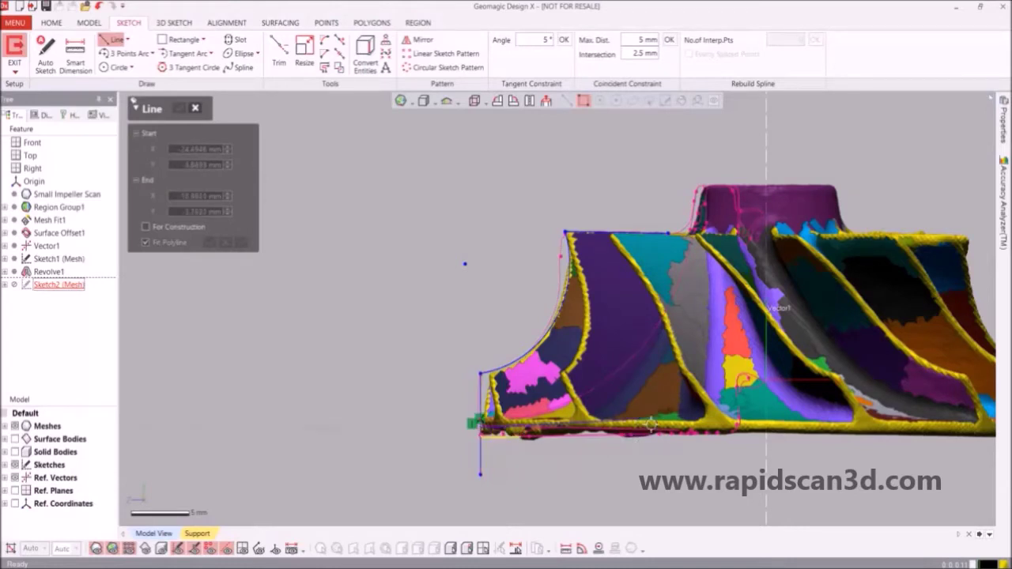
scroll(572, 321, up, 5)
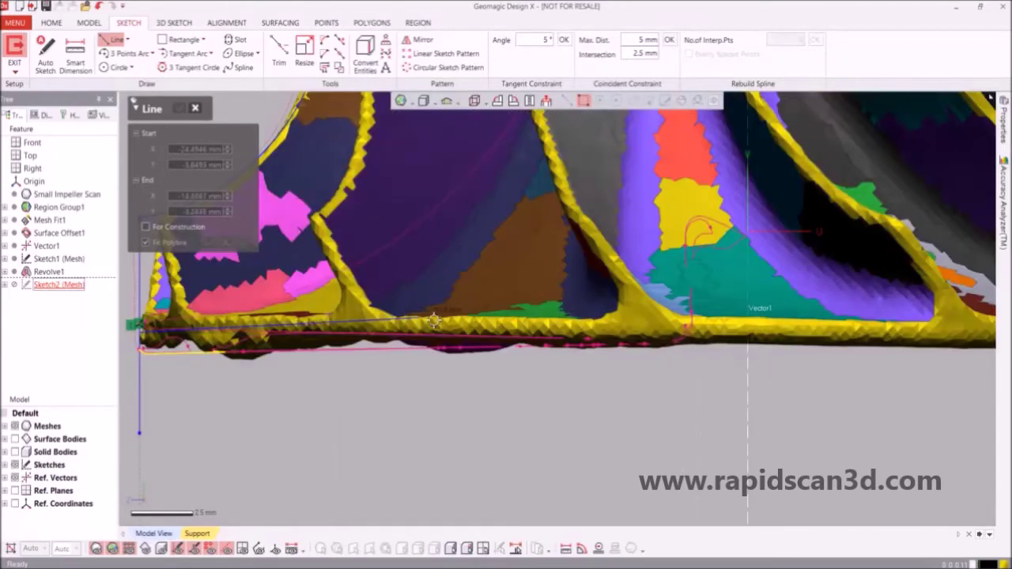
click(575, 336)
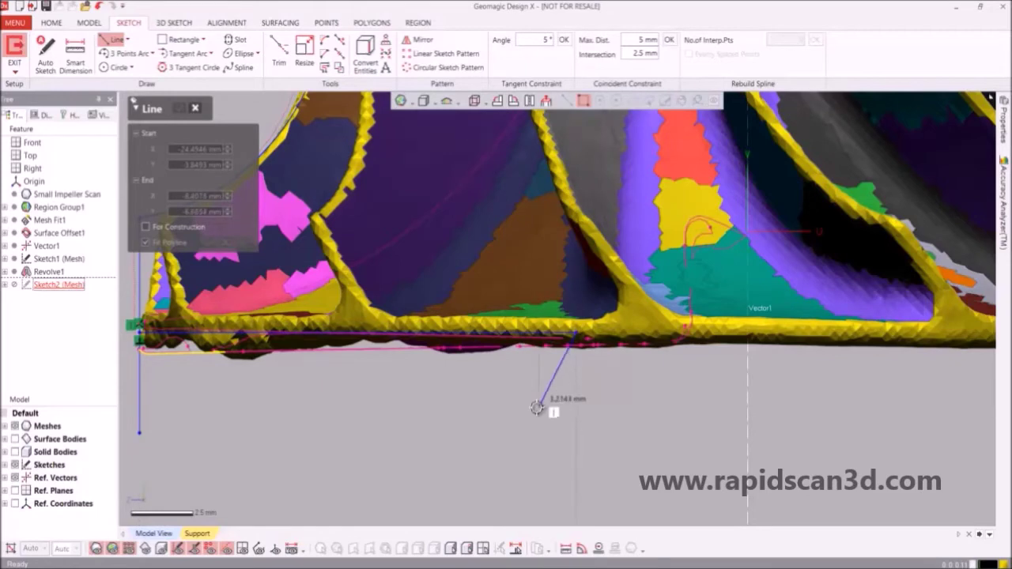
Finish the base line and compare the sketch with the section curves by hiding and reshowing the scan mesh.
scroll(495, 414, down, 3)
scroll(417, 316, down, 2)
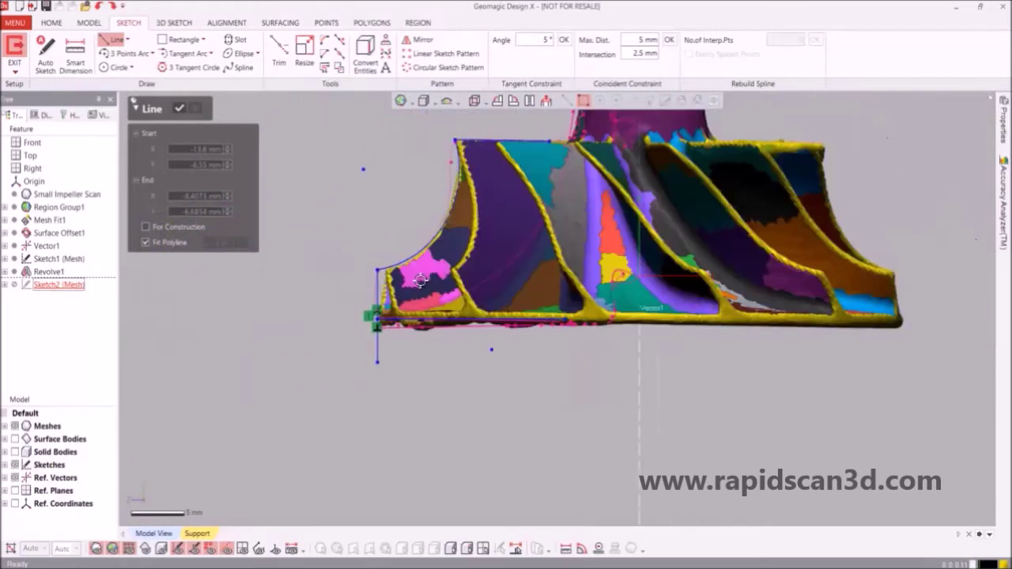
click(183, 113)
scroll(409, 314, up, 4)
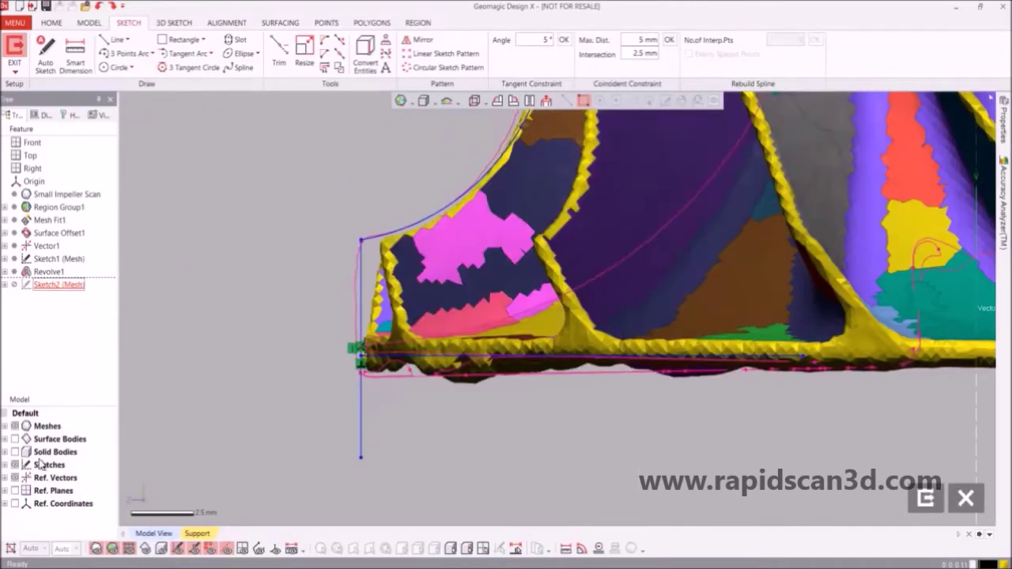
click(14, 426)
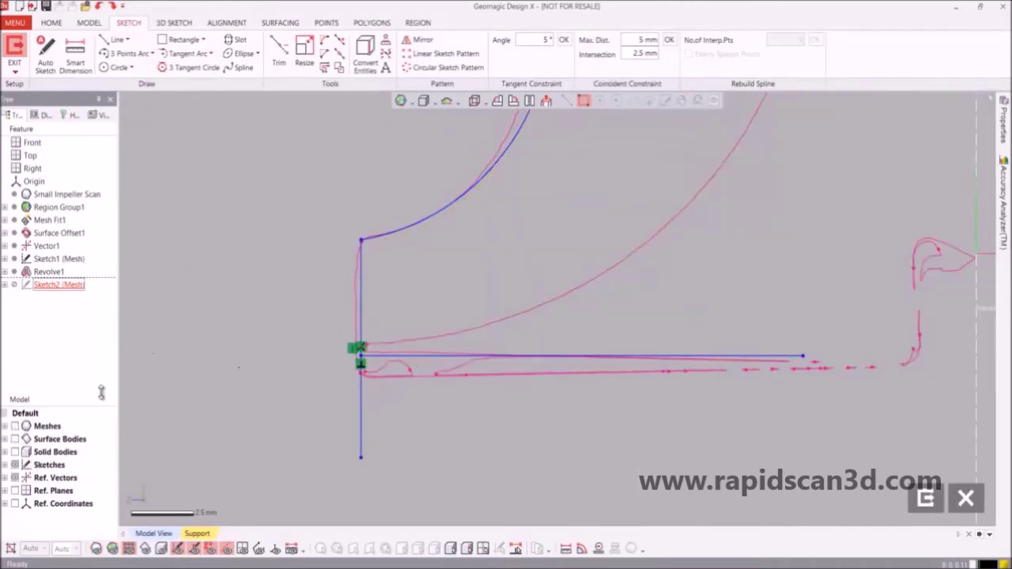
click(15, 426)
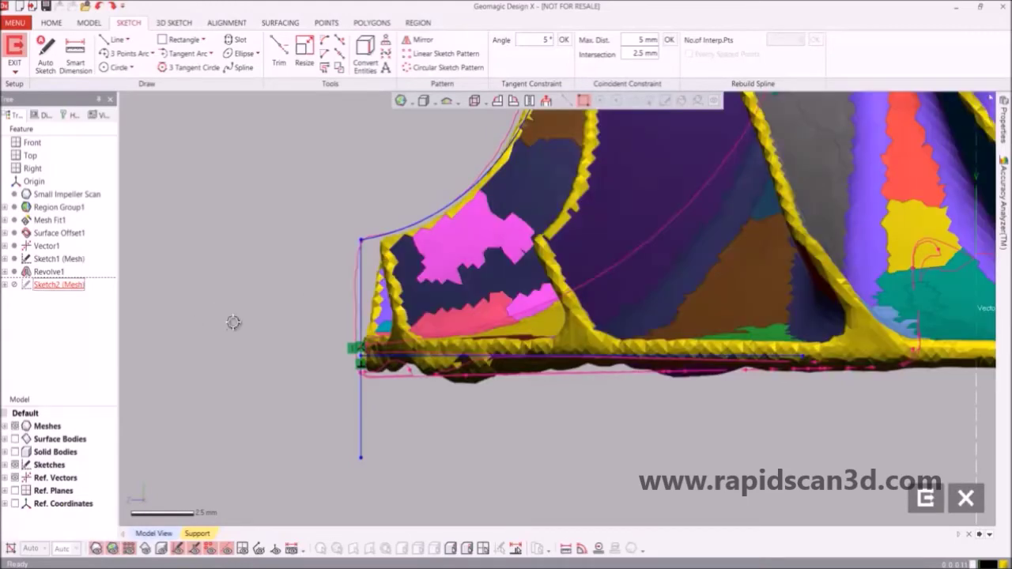
Reshape the arc slightly so it follows the outer edge of the scanned blade.
scroll(452, 227, down, 3)
scroll(599, 185, up, 6)
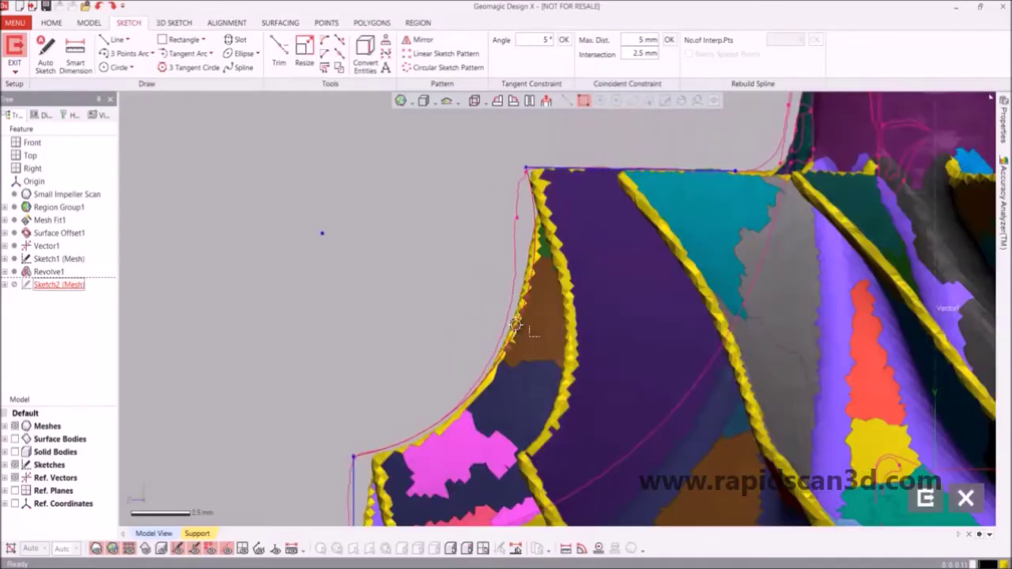
drag(533, 274, 528, 287)
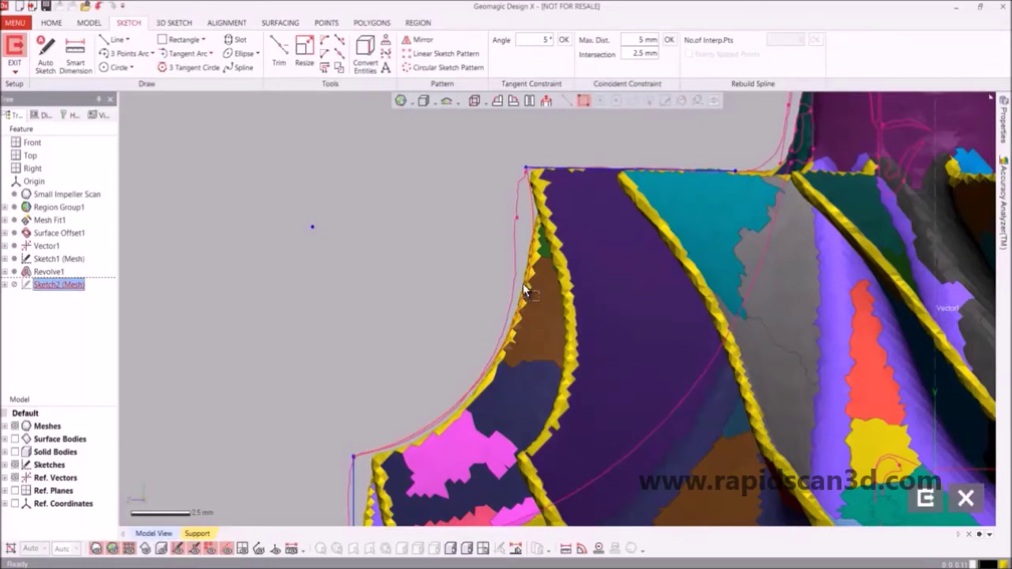
click(428, 298)
scroll(424, 300, down, 5)
right_drag(524, 293, 482, 305)
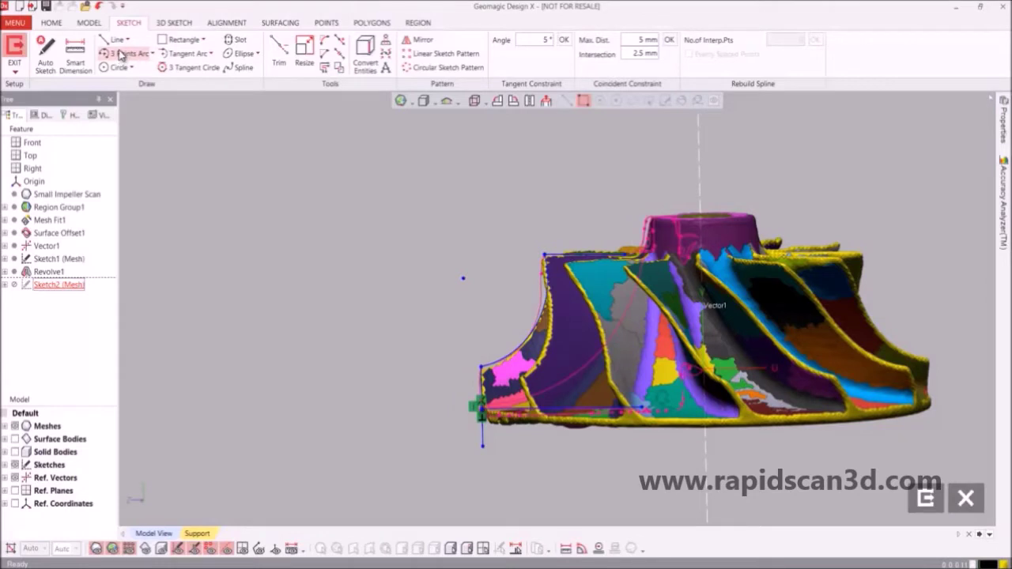
Trim off the part of the vertical line below the base line and hide the scan mesh.
click(282, 53)
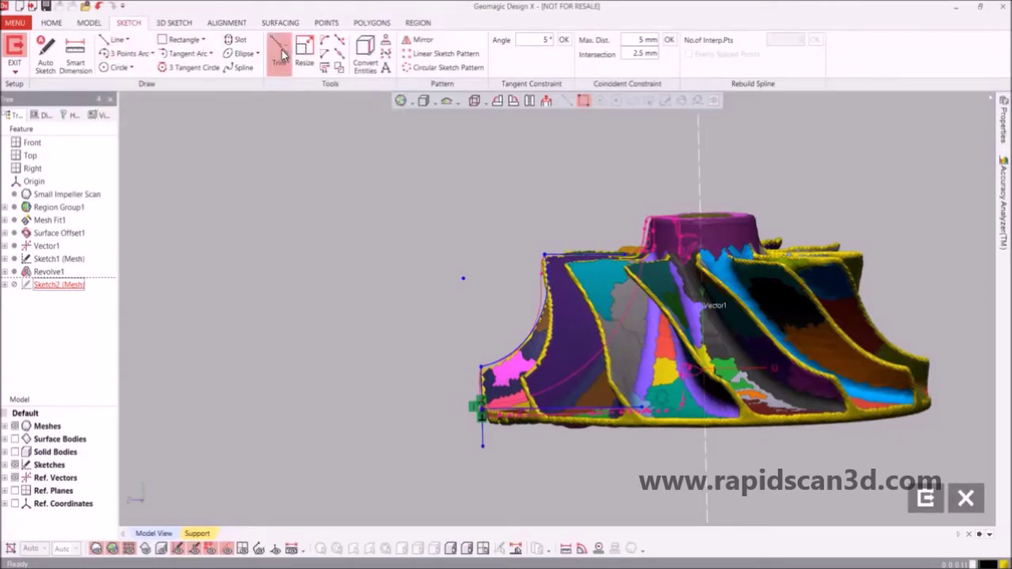
click(485, 435)
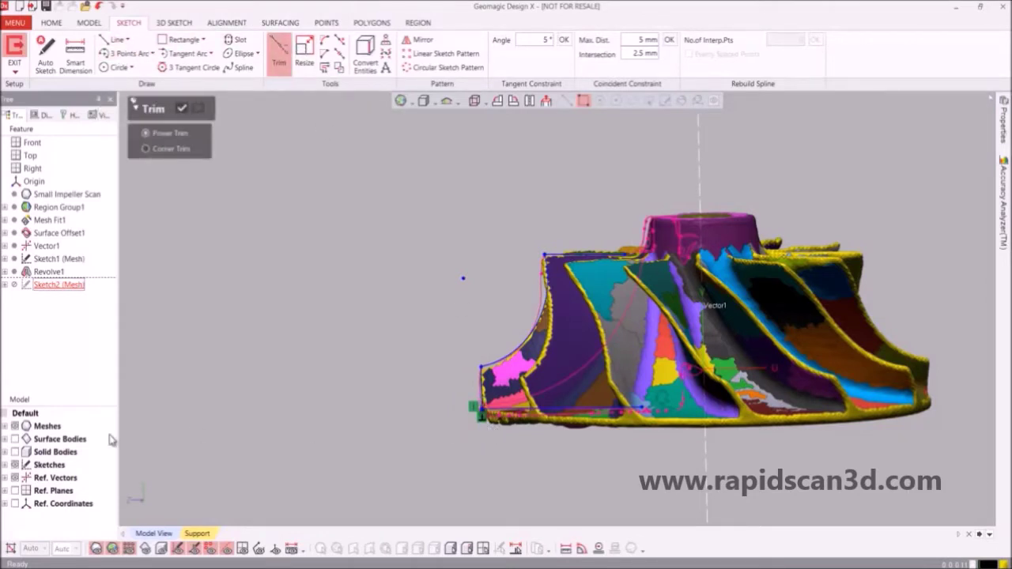
click(14, 427)
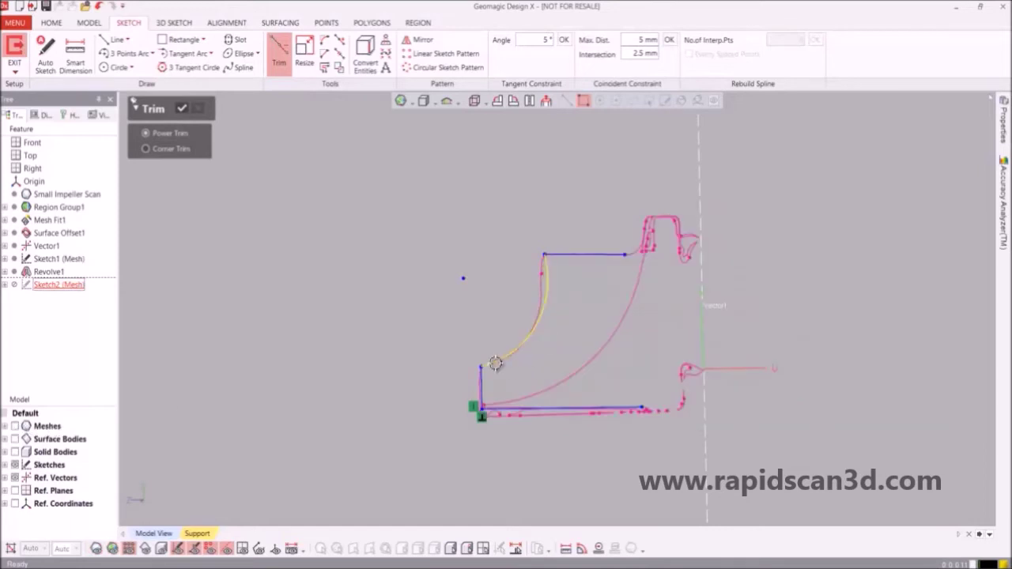
click(185, 110)
Exit the mesh sketch and show the solid and surface bodies.
scroll(467, 314, up, 6)
scroll(646, 211, down, 5)
scroll(625, 221, up, 6)
scroll(657, 364, down, 7)
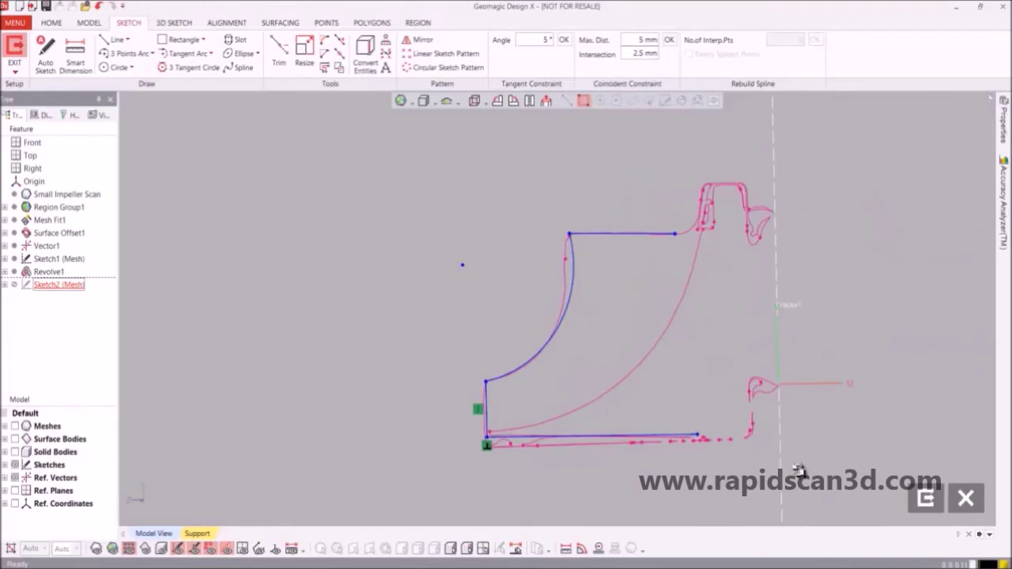
click(926, 498)
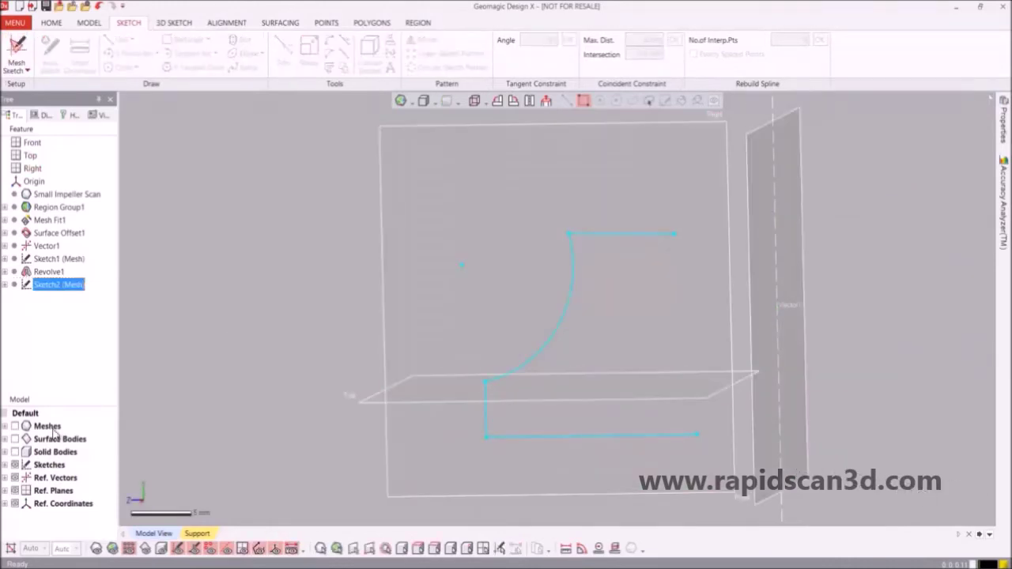
click(15, 452)
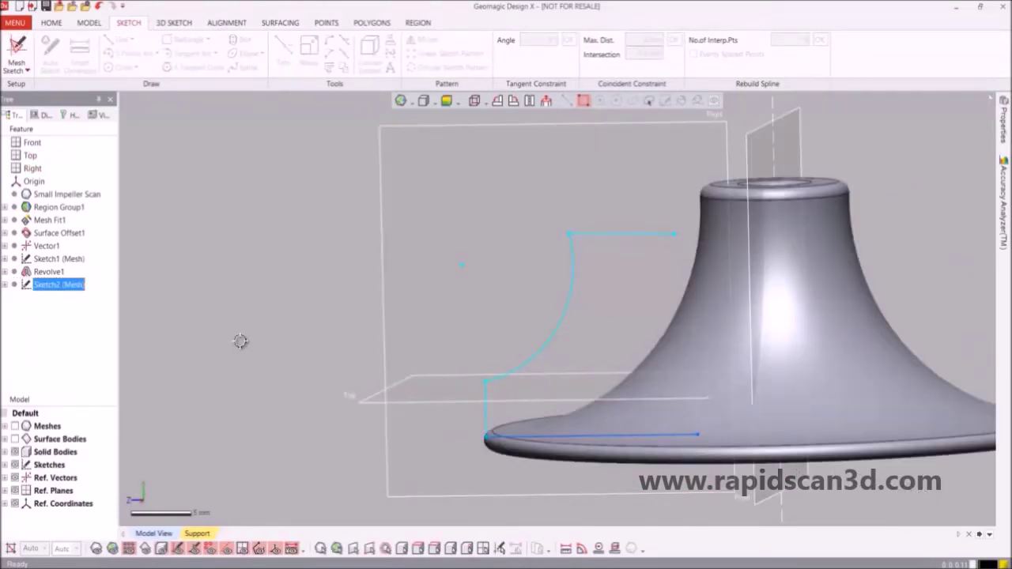
click(16, 440)
click(278, 307)
scroll(287, 303, down, 4)
mouse_move(287, 303)
right_down()
mouse_move(371, 306)
mouse_move(235, 306)
mouse_move(597, 300)
mouse_move(454, 308)
mouse_move(256, 280)
right_up()
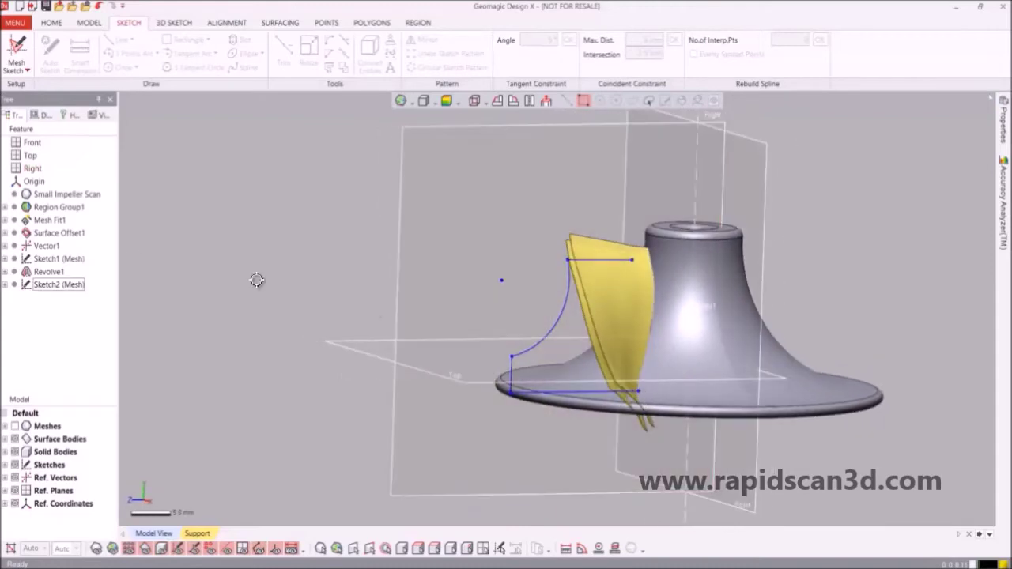
Start a surface revolve of the blade silhouette sketch about Vector1 with an angle of 100°.
click(57, 285)
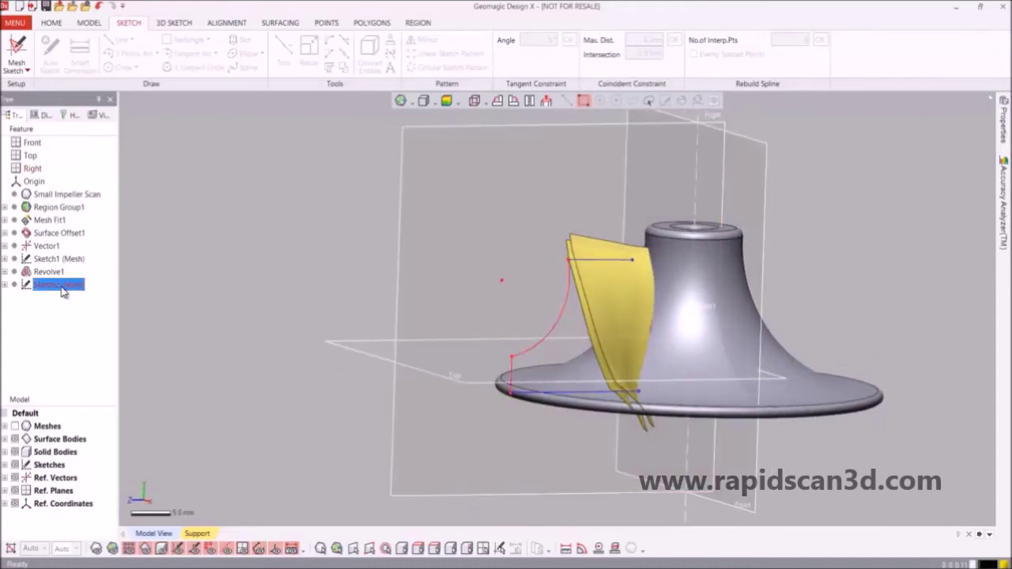
click(91, 26)
click(177, 50)
right_drag(521, 315, 582, 267)
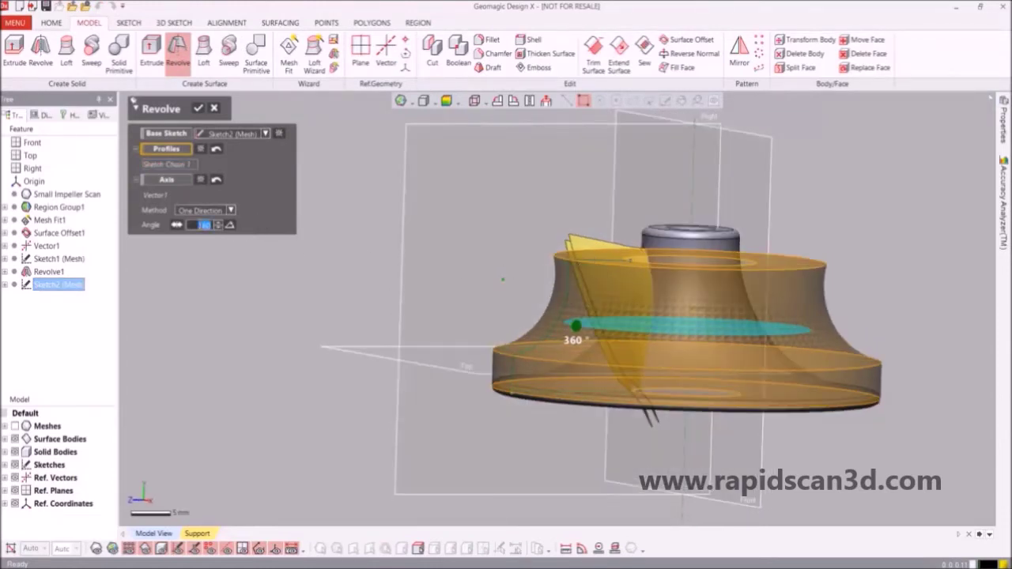
key(Return)
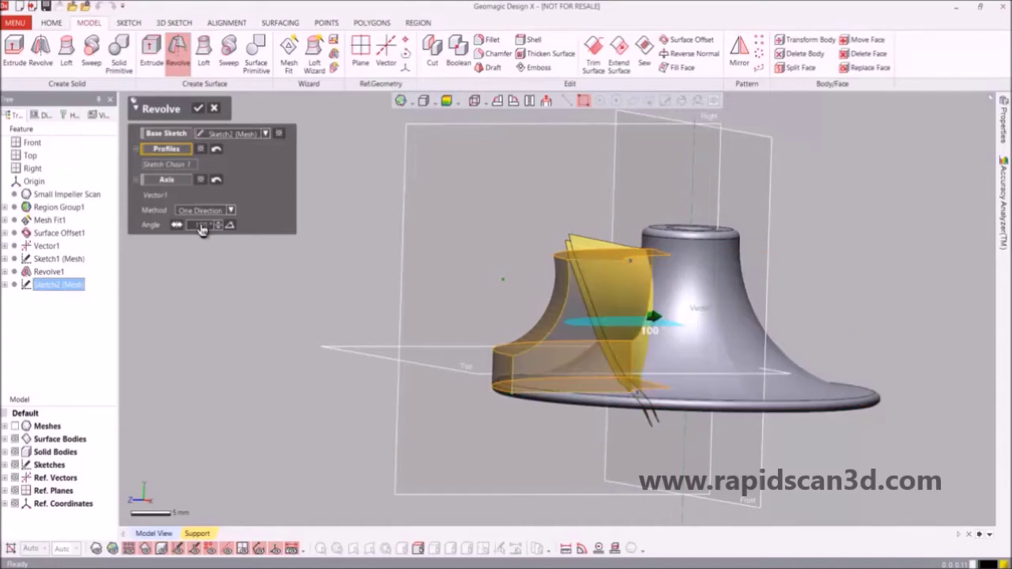
scroll(631, 237, up, 4)
right_drag(631, 258, 714, 328)
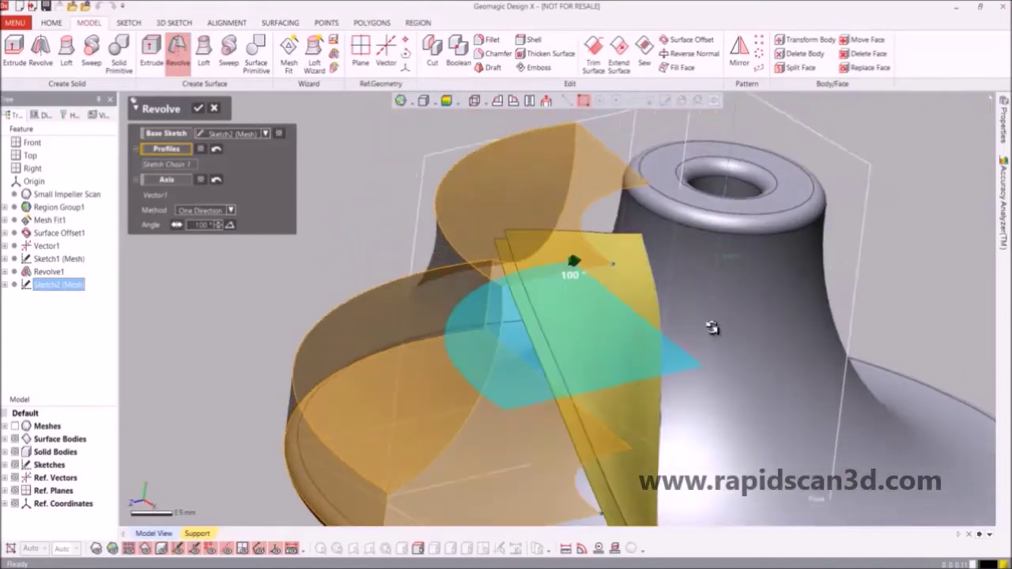
Reverse the revolve direction and check the preview's coverage around the blade surfaces.
click(179, 227)
scroll(531, 315, down, 1)
right_drag(531, 316, 629, 310)
scroll(469, 284, up, 2)
right_drag(472, 285, 573, 269)
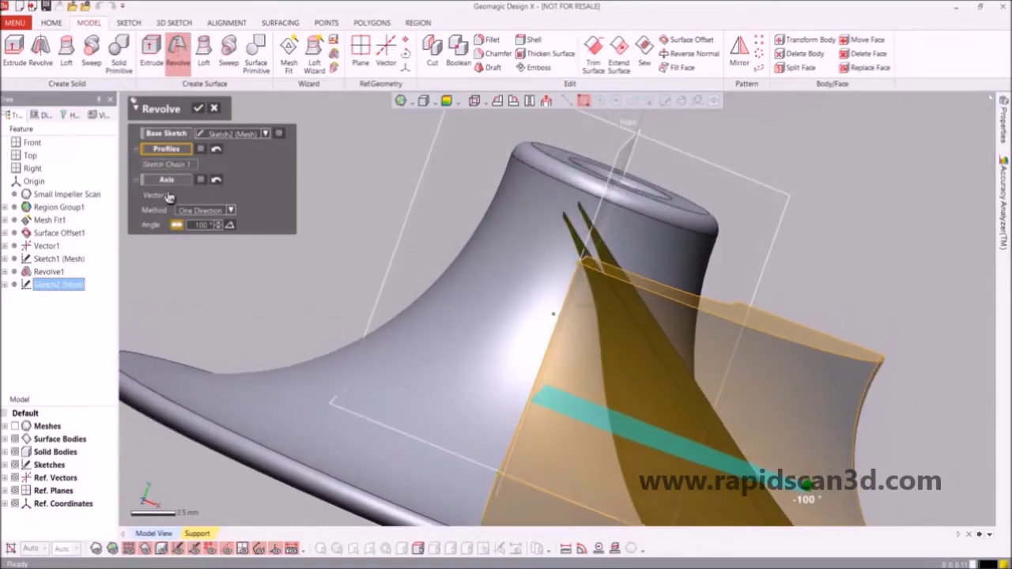
Change the revolve method to Mid Plane with an angle of 150° and create the surface.
click(231, 211)
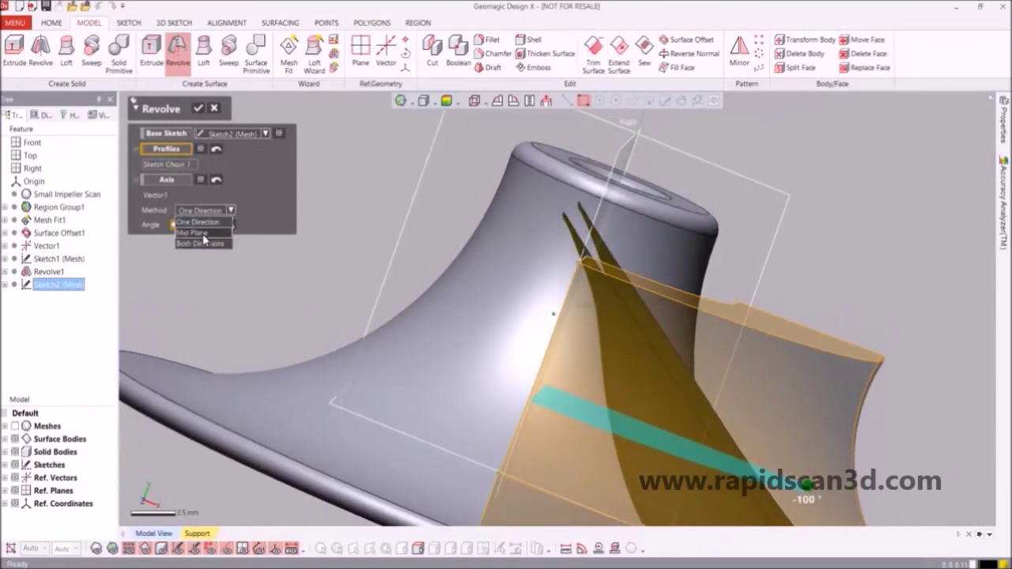
click(203, 233)
right_drag(414, 257, 427, 340)
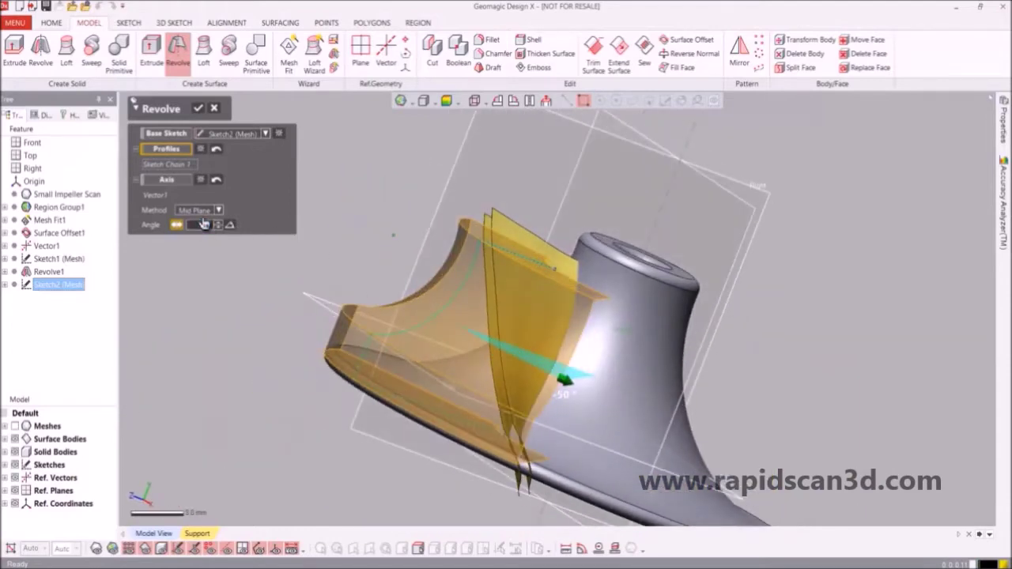
right_drag(508, 169, 496, 290)
scroll(497, 289, up, 3)
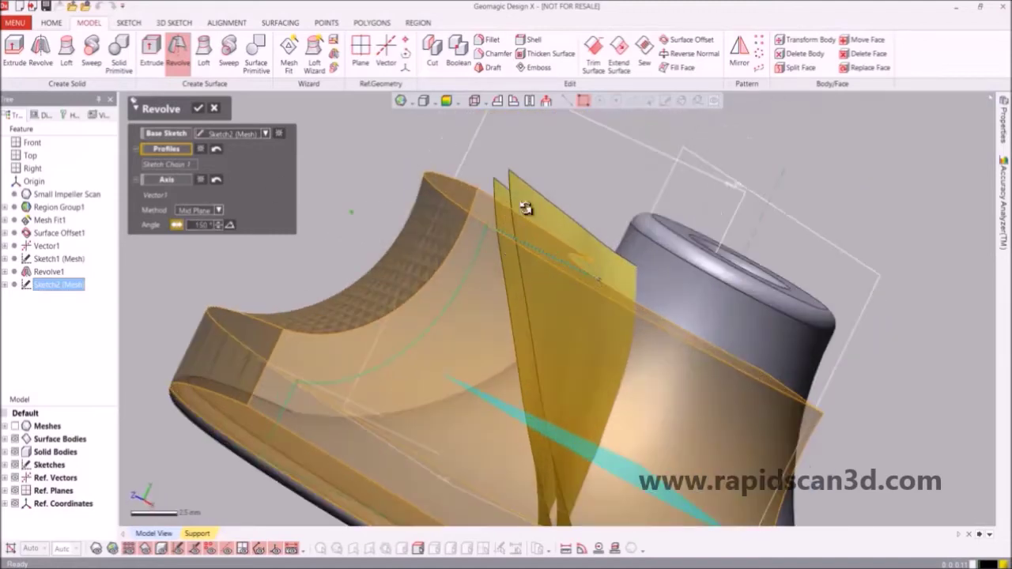
click(200, 109)
Examine from several angles how the revolved silhouette surface meets the blade surfaces and the hub.
right_drag(578, 289, 534, 277)
scroll(581, 332, up, 4)
scroll(619, 369, down, 3)
scroll(537, 292, down, 3)
right_drag(538, 377, 693, 406)
scroll(639, 253, down, 4)
scroll(642, 255, up, 4)
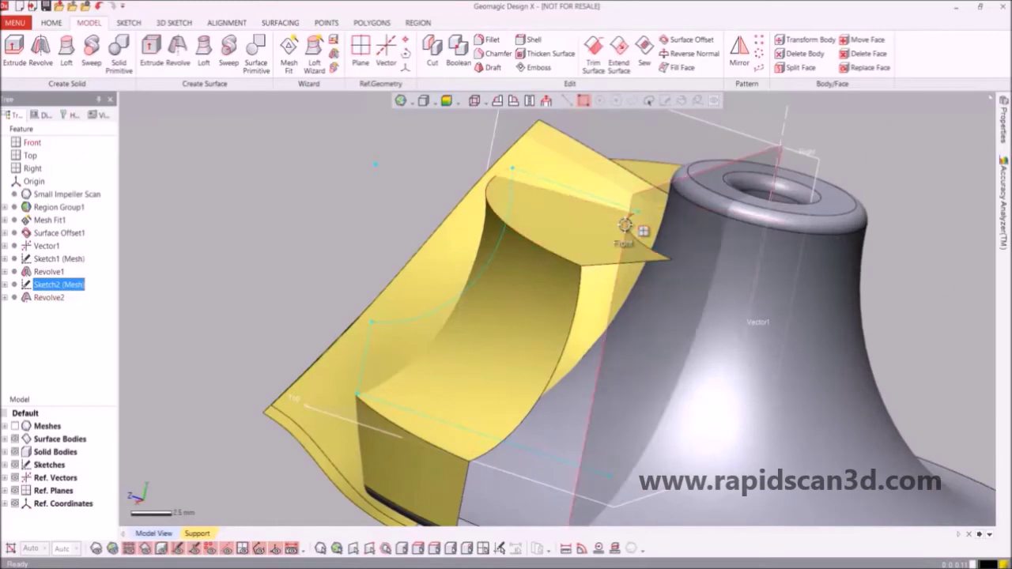
right_drag(667, 264, 207, 131)
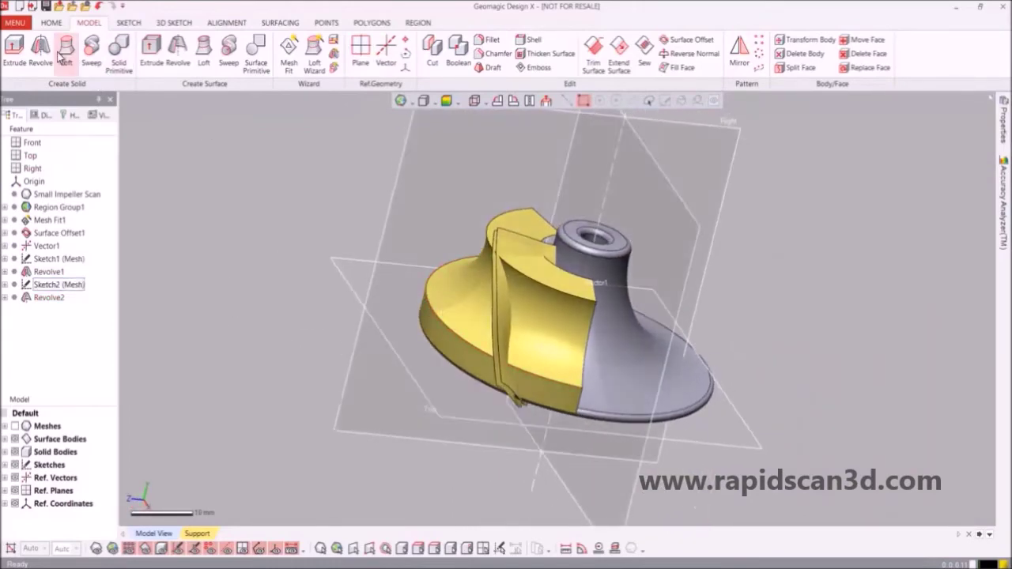
Solidify the blade from the Revolve2, Surface Offset1 and Mesh Fit1 surfaces.
click(16, 23)
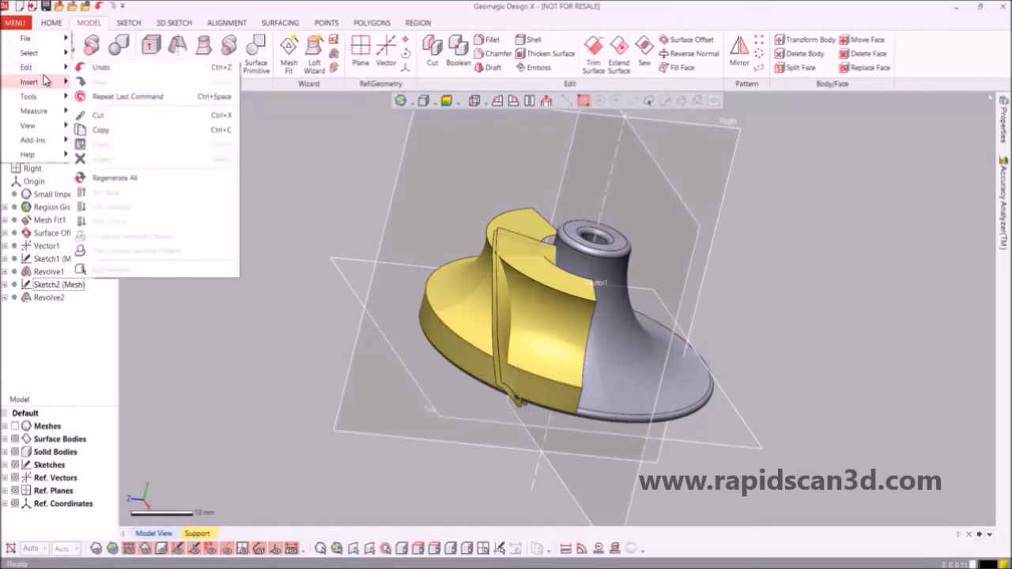
mouse_move(45, 81)
mouse_move(105, 133)
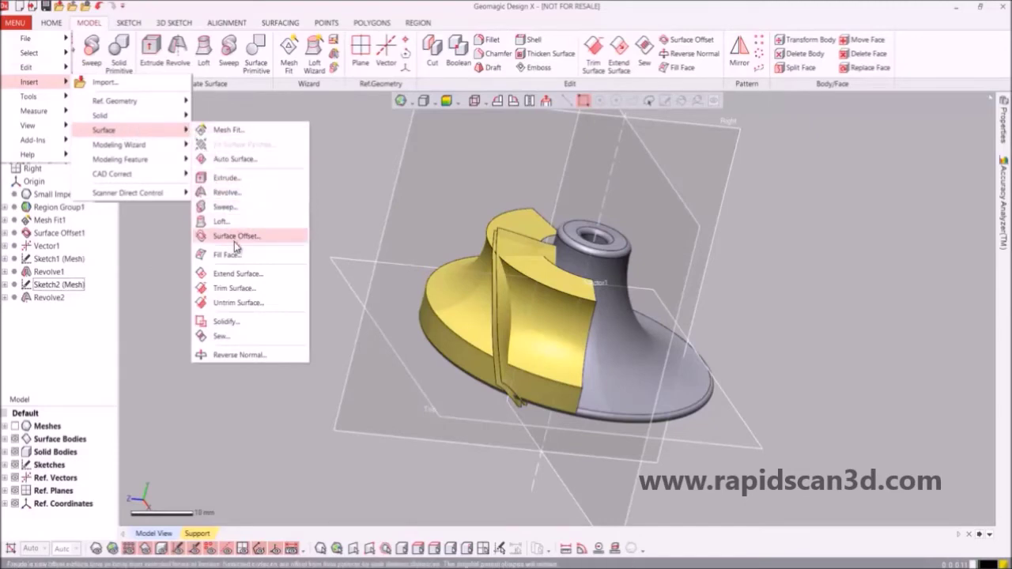
click(226, 321)
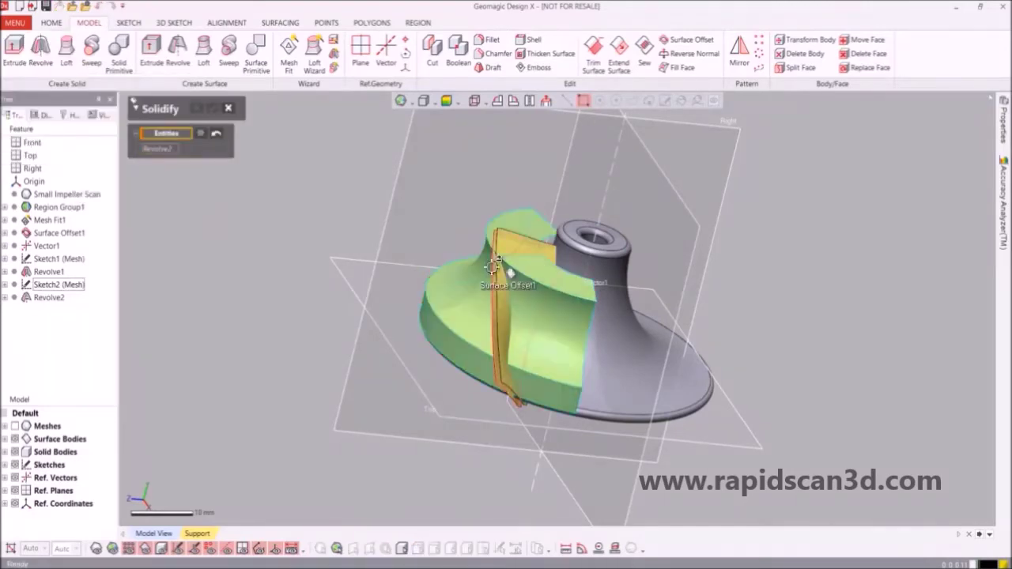
scroll(492, 266, up, 5)
click(484, 281)
click(499, 244)
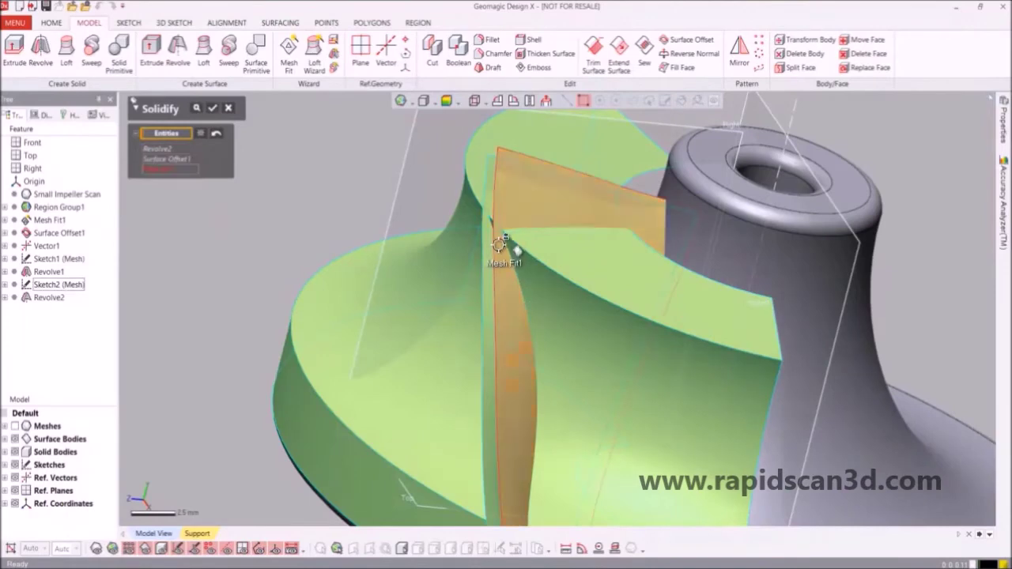
click(212, 110)
scroll(266, 217, down, 5)
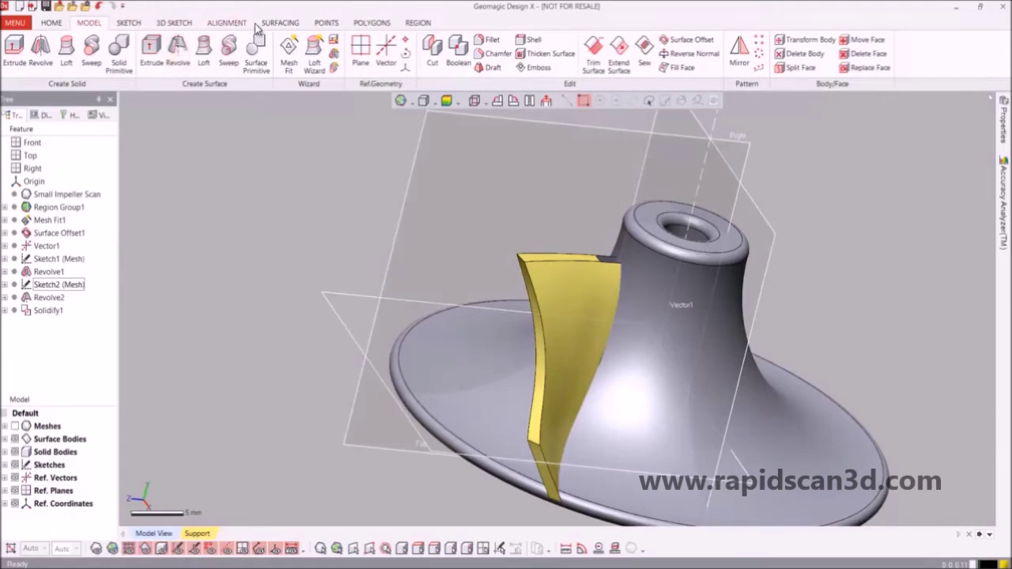
Set up a linear surface extension of the blade's top face up to the hub body.
click(618, 60)
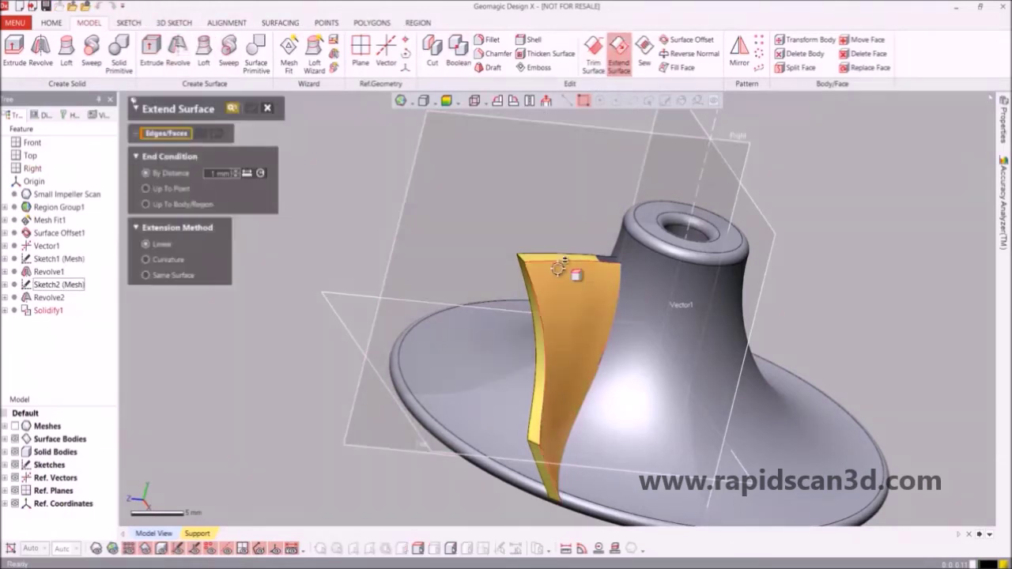
scroll(581, 273, up, 3)
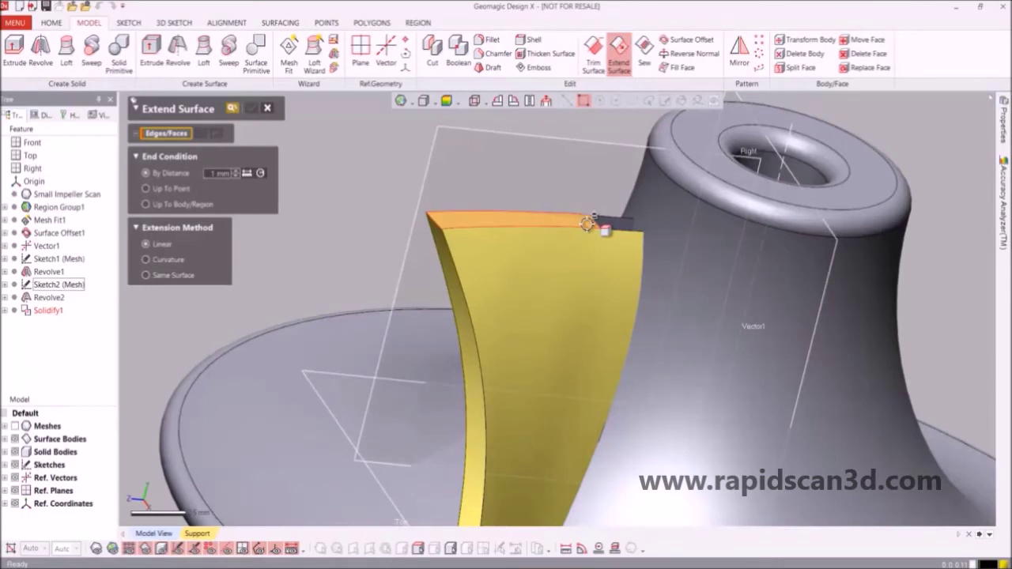
click(586, 223)
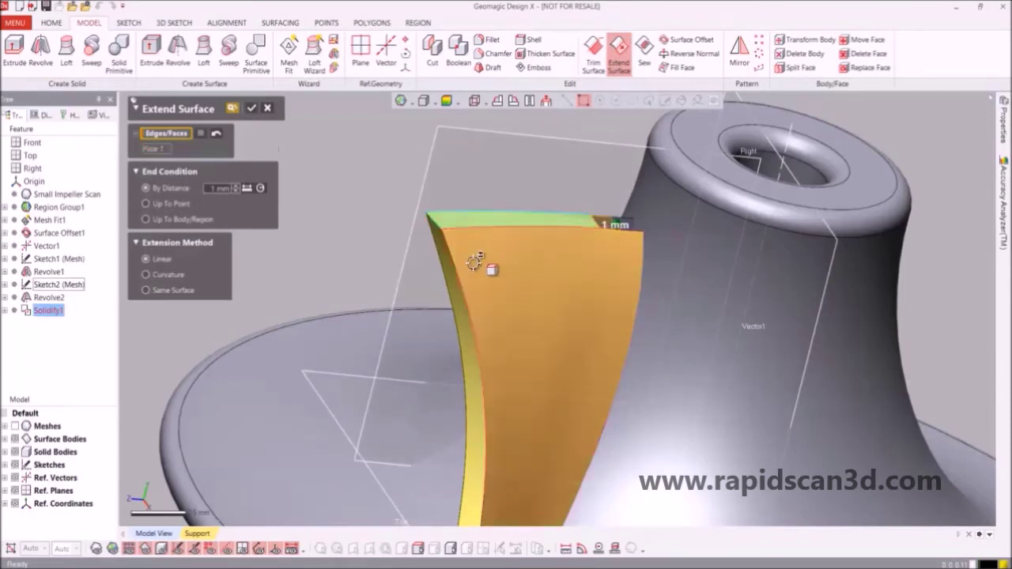
click(160, 221)
click(688, 227)
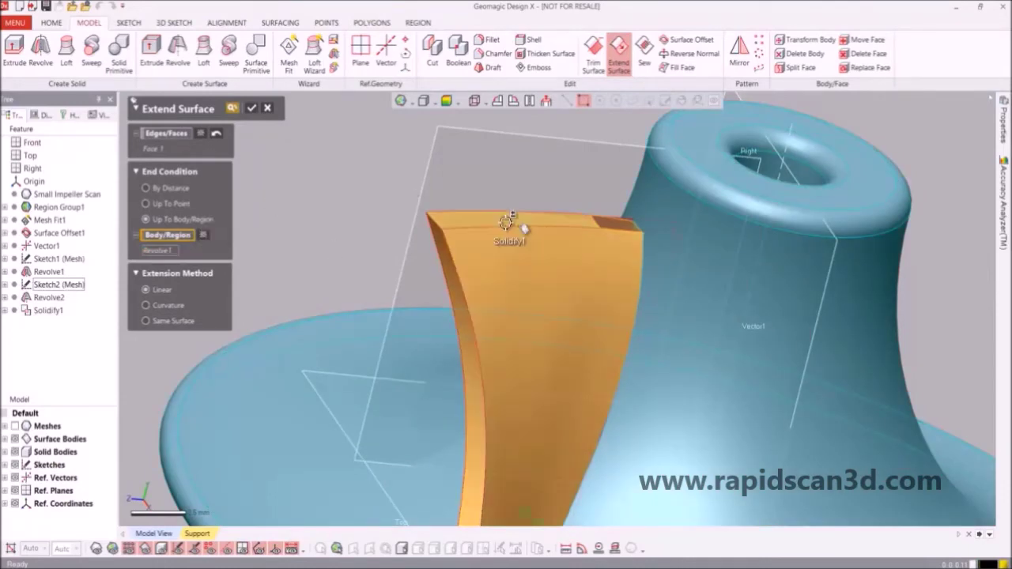
Try the Up To Point end condition for extending the blade's top face, and discard the surface extension.
scroll(554, 238, down, 4)
right_drag(626, 256, 538, 269)
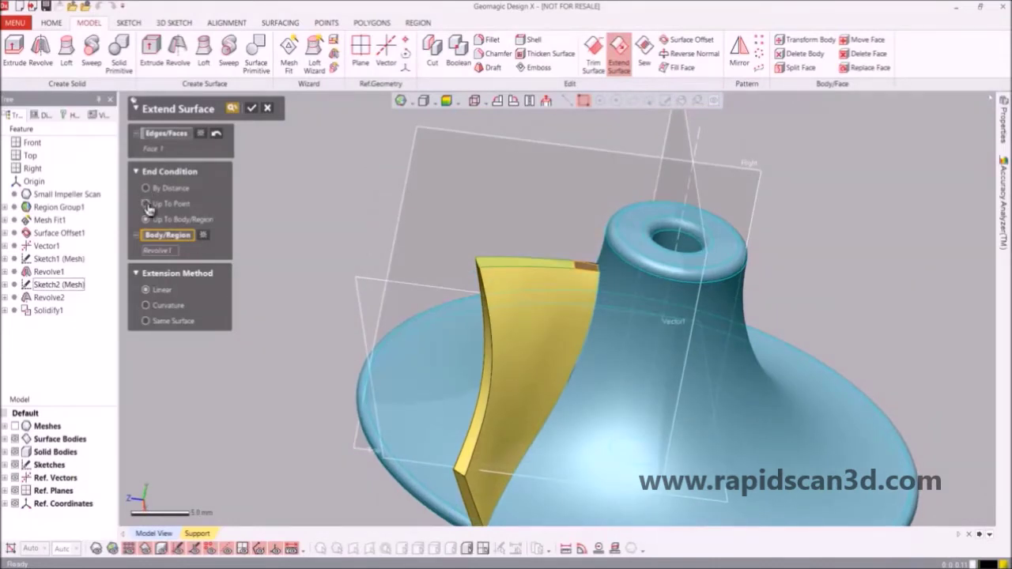
click(145, 205)
scroll(599, 265, up, 3)
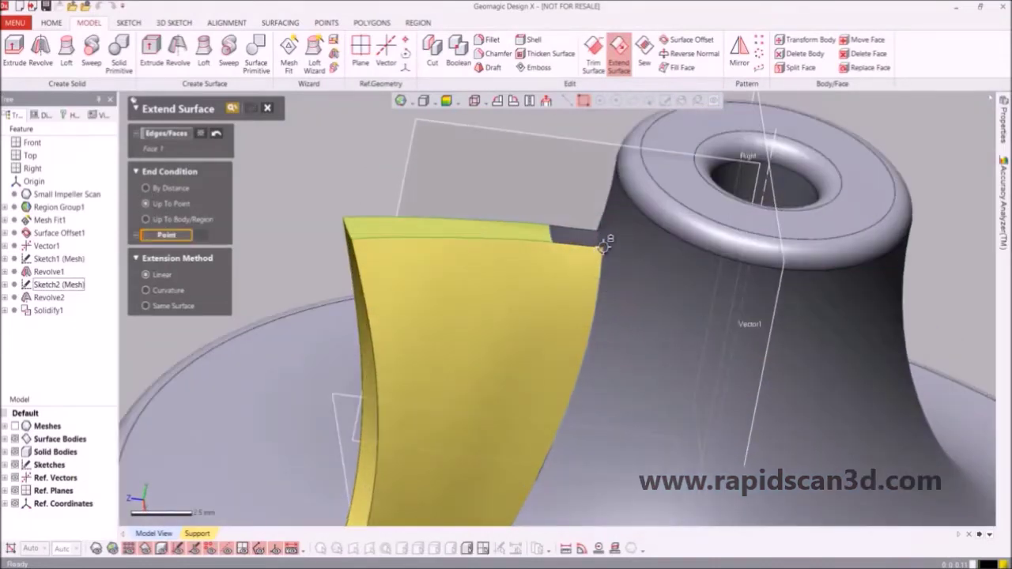
click(202, 136)
click(266, 108)
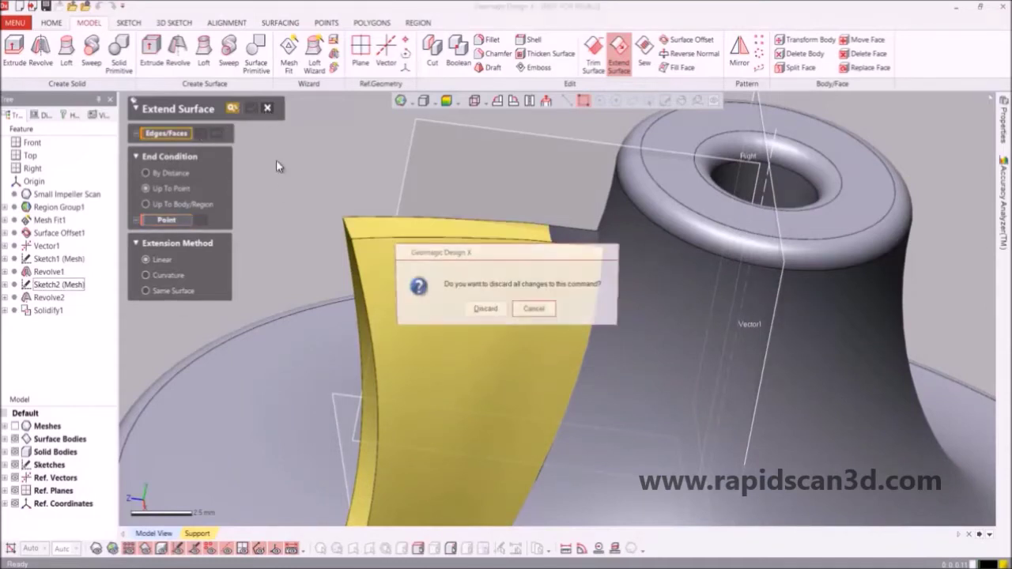
click(482, 310)
Try to fill the gap between the blade's top face and the hub with a Fill Face on its three bounding edges.
scroll(295, 300, down, 5)
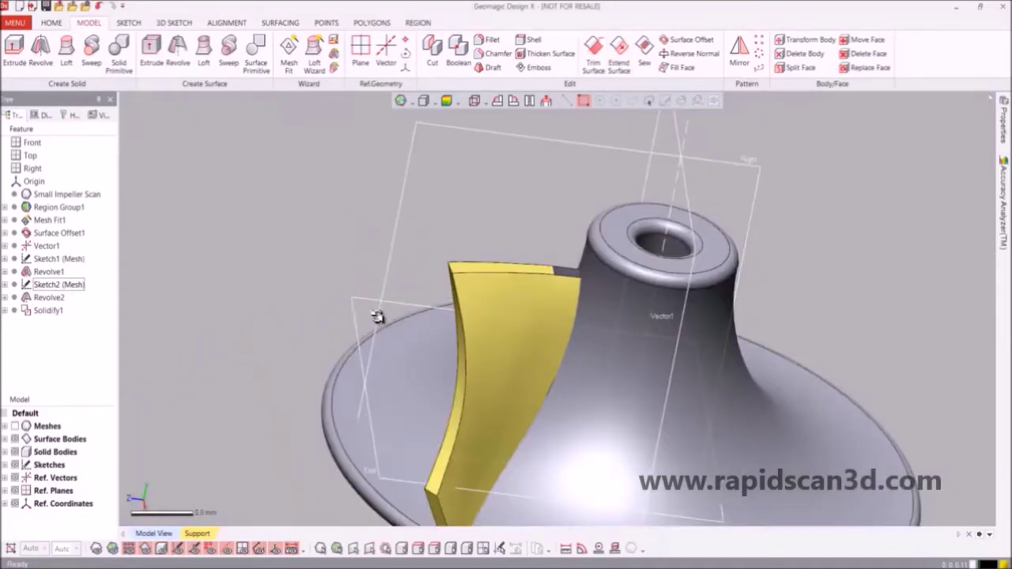
mouse_move(543, 387)
right_down()
mouse_move(483, 350)
mouse_move(486, 384)
mouse_move(525, 391)
right_up()
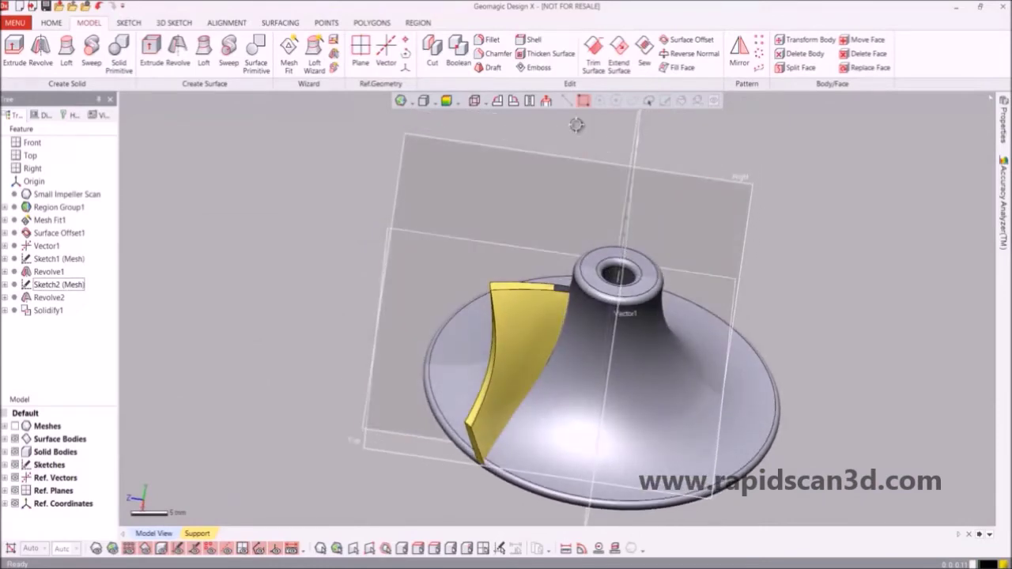
click(677, 67)
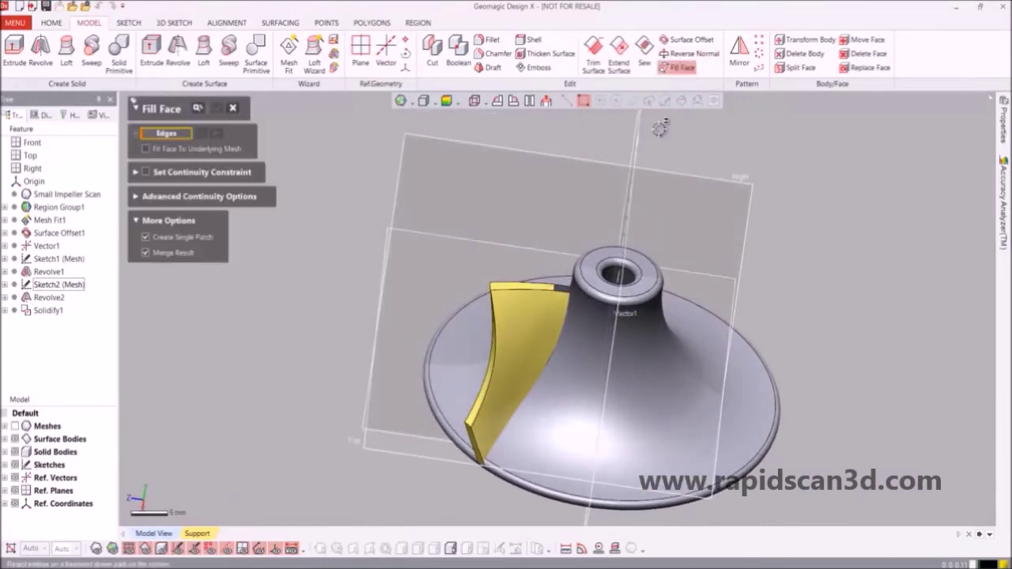
click(563, 293)
scroll(563, 292, up, 5)
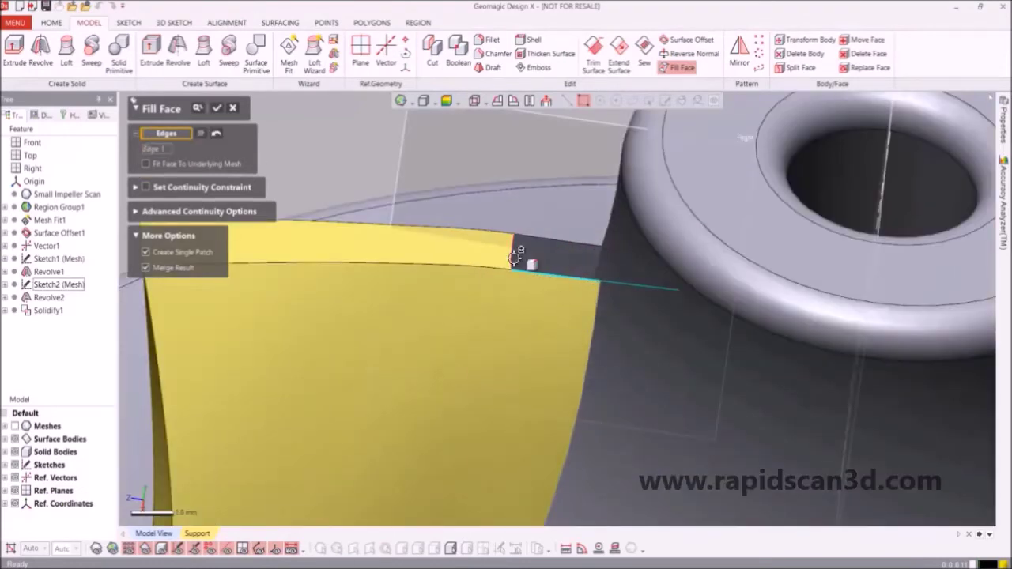
click(524, 263)
click(545, 243)
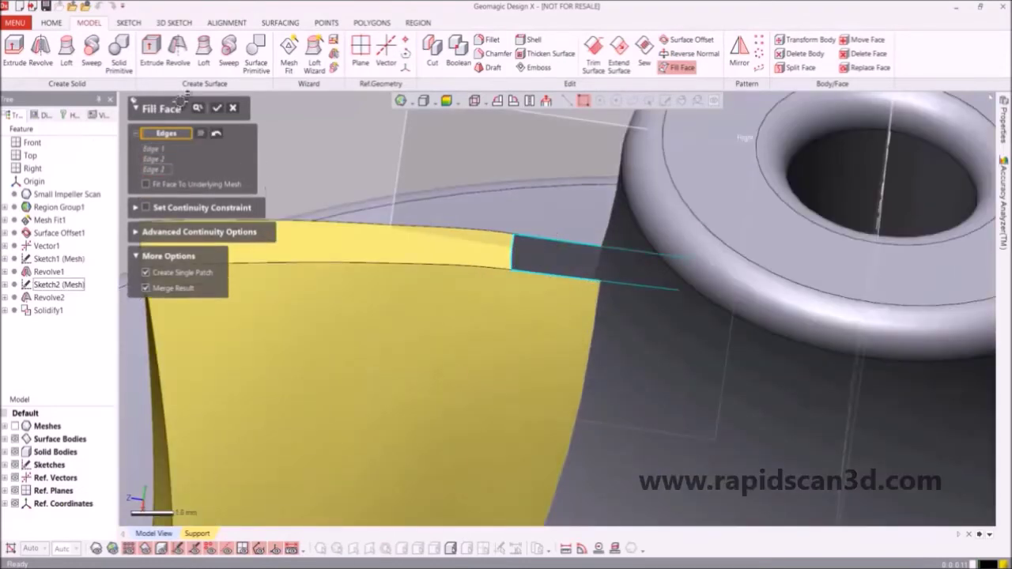
click(218, 109)
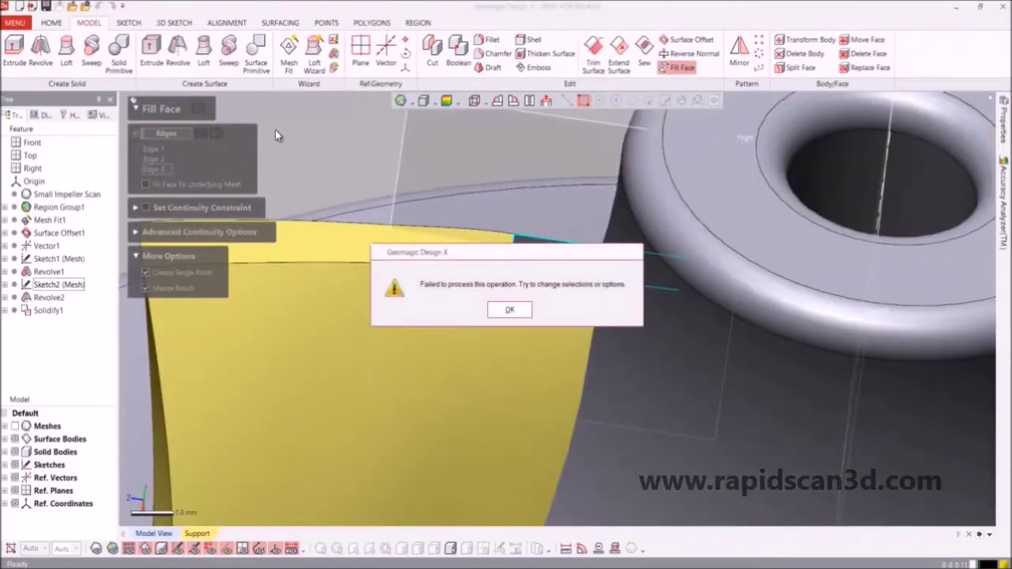
click(509, 311)
click(237, 113)
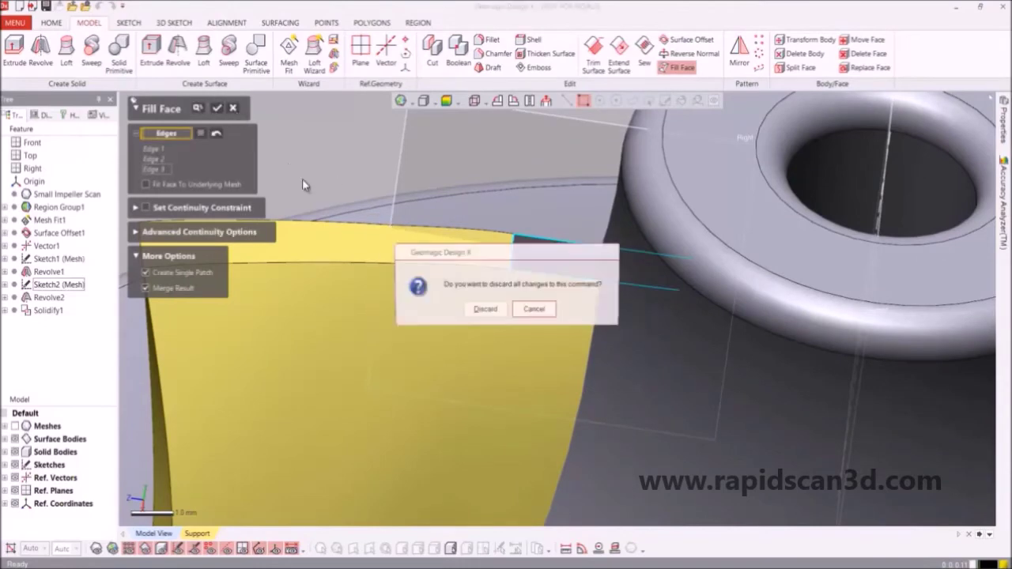
click(485, 311)
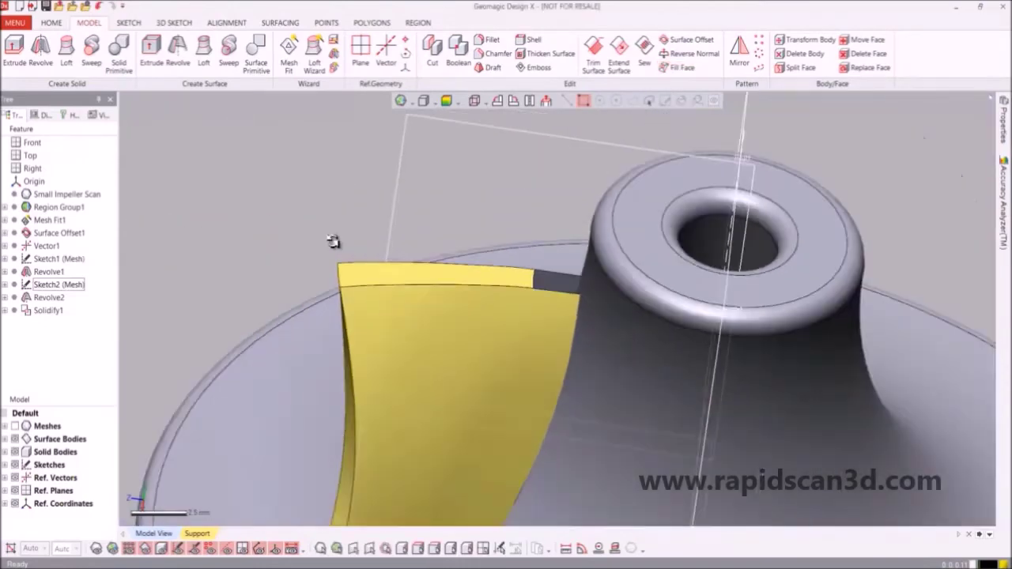
Delete the Solidify1 feature to bring back the separate blade and revolved surfaces.
right_click(45, 310)
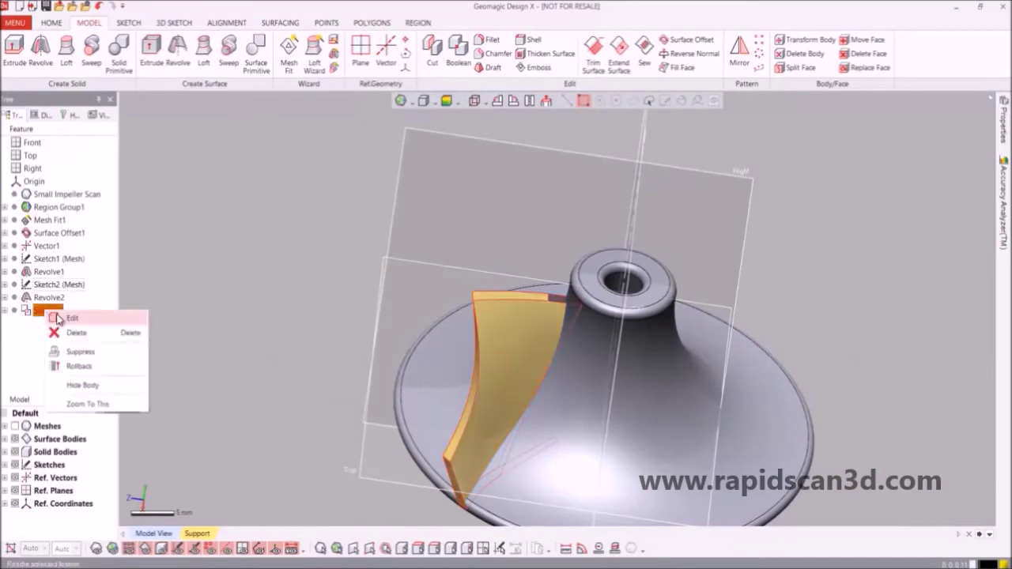
click(84, 335)
click(483, 343)
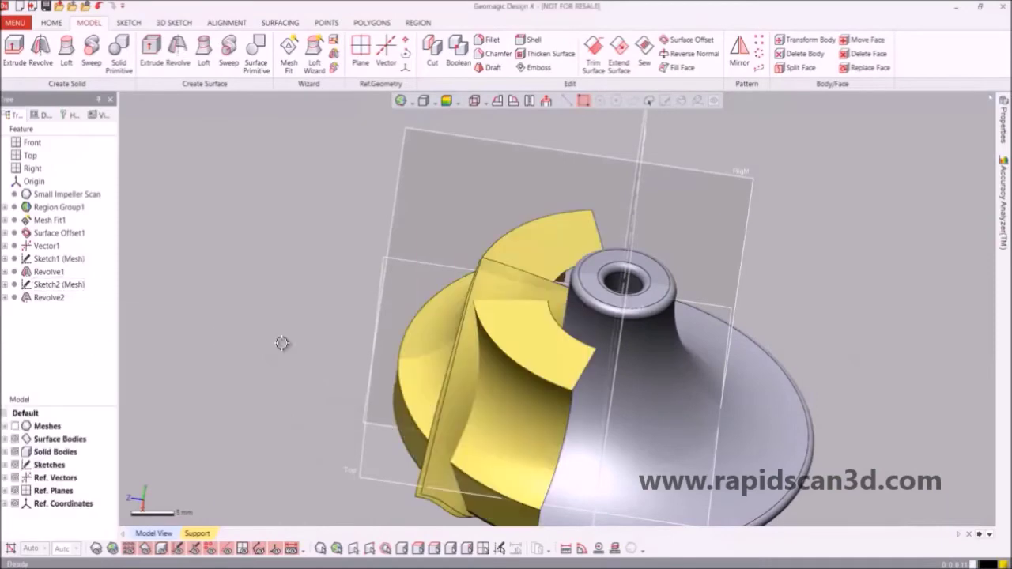
Edit Sketch2 (Mesh) and lengthen the blade's top line past the hub surface into the hub.
mouse_move(547, 346)
right_down()
mouse_move(526, 470)
mouse_move(550, 340)
right_up()
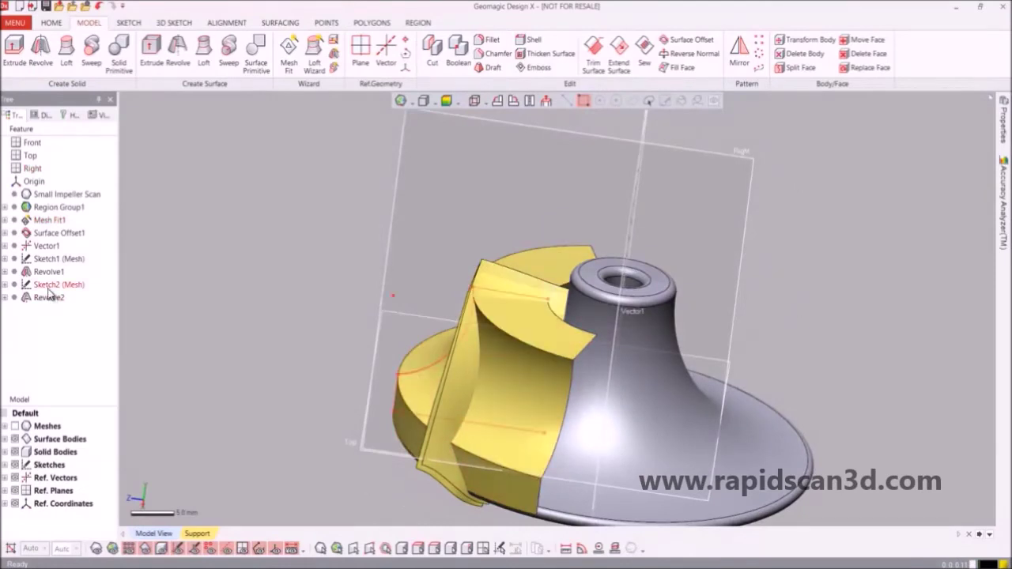
right_click(49, 285)
click(83, 295)
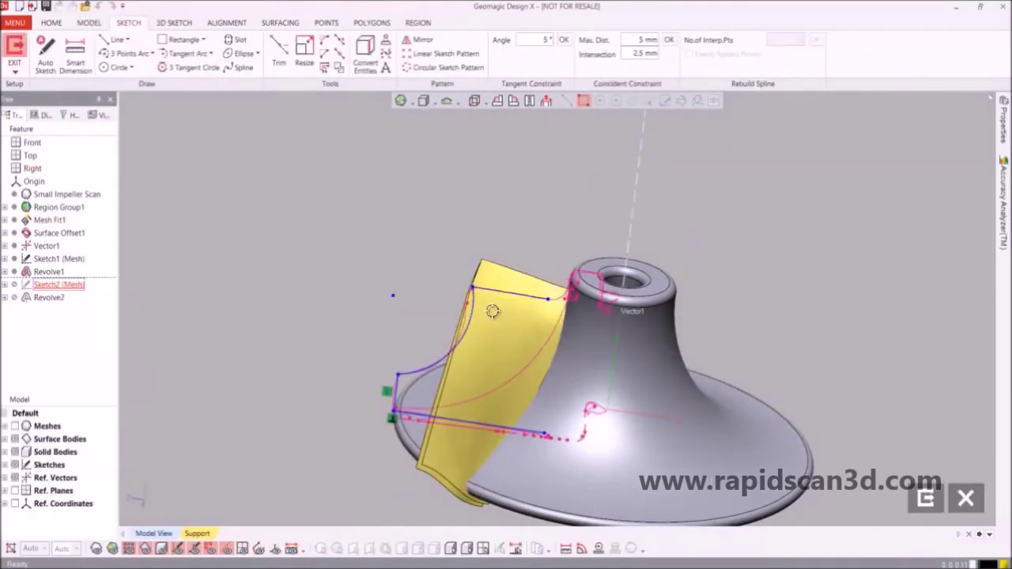
scroll(529, 308, up, 3)
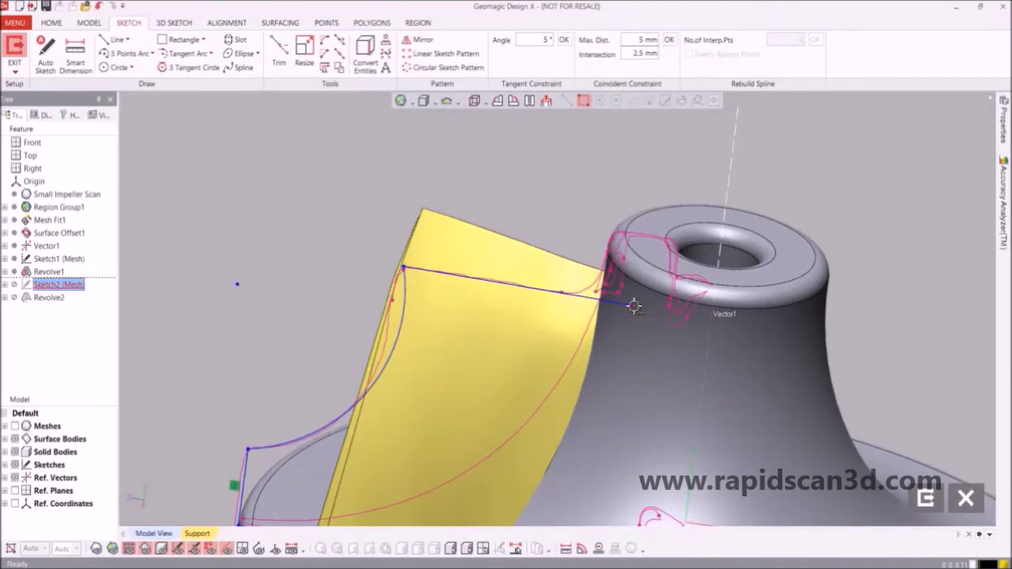
click(928, 509)
Solidify the blade again from the Revolve2, Surface Offset1 and Mesh Fit1 surfaces.
mouse_move(703, 335)
right_down()
mouse_move(690, 431)
mouse_move(654, 481)
mouse_move(599, 343)
mouse_move(295, 210)
right_up()
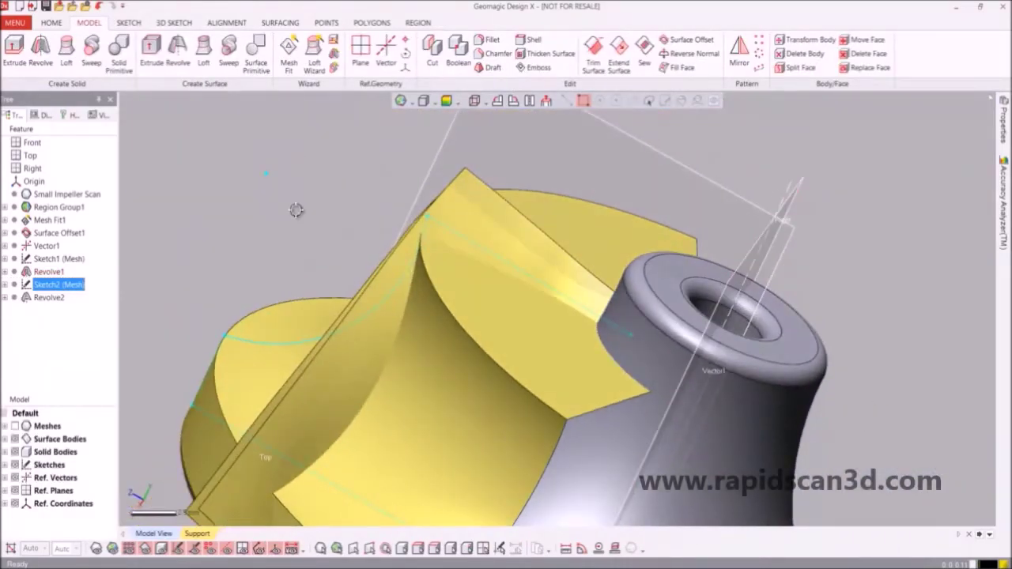
click(13, 22)
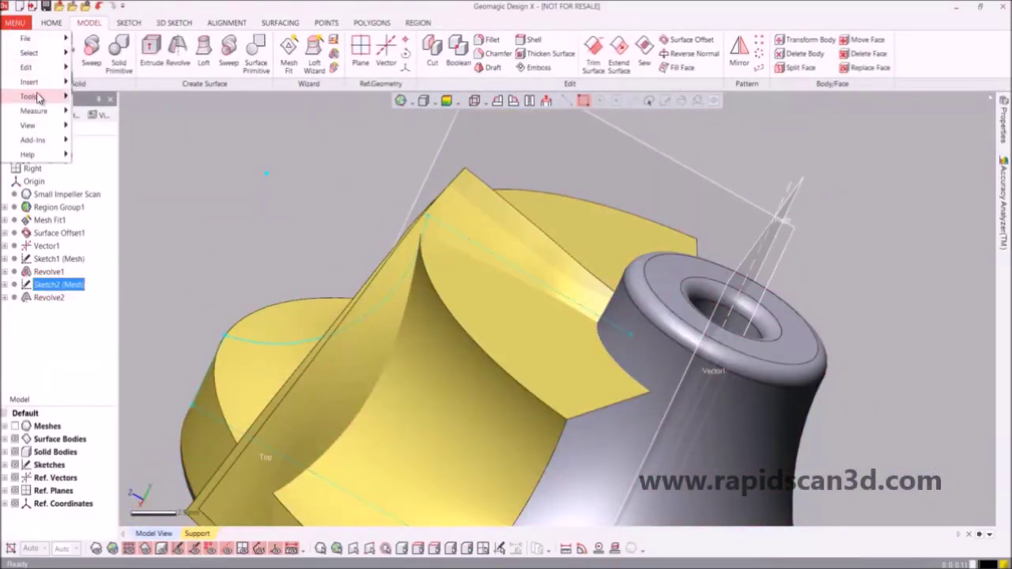
mouse_move(38, 86)
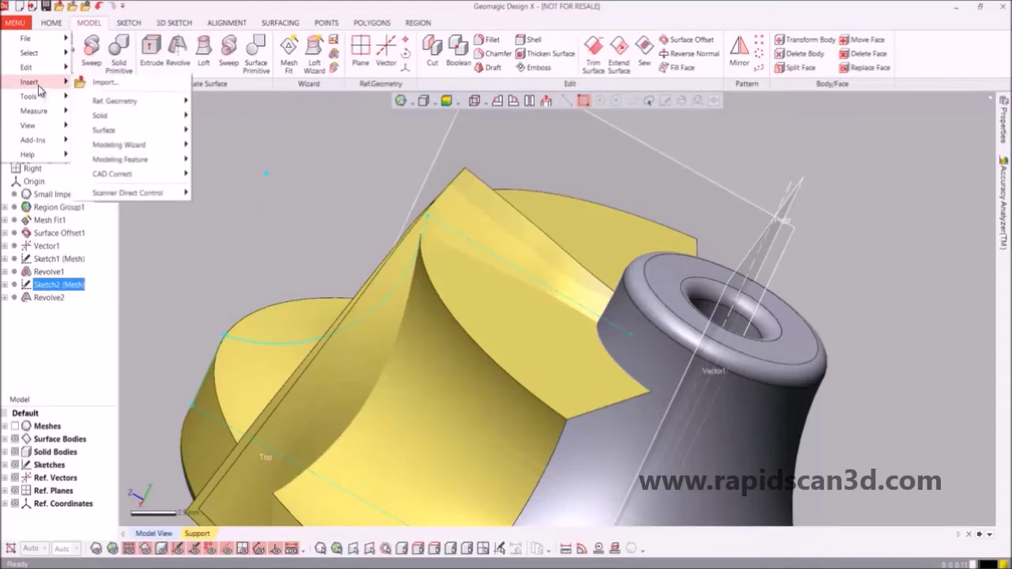
mouse_move(114, 131)
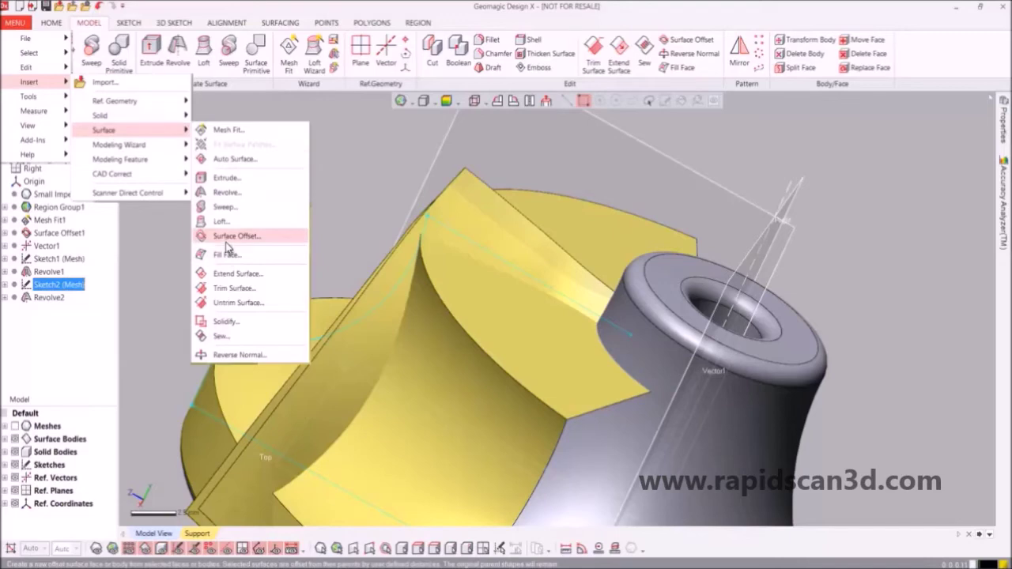
click(226, 322)
click(463, 324)
right_drag(462, 324, 442, 322)
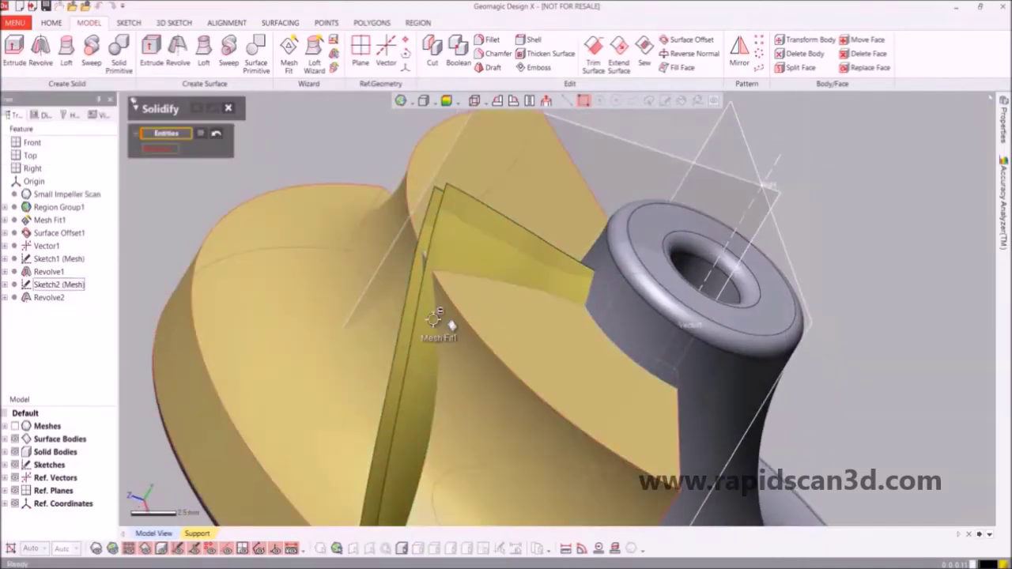
click(403, 314)
click(419, 313)
click(540, 311)
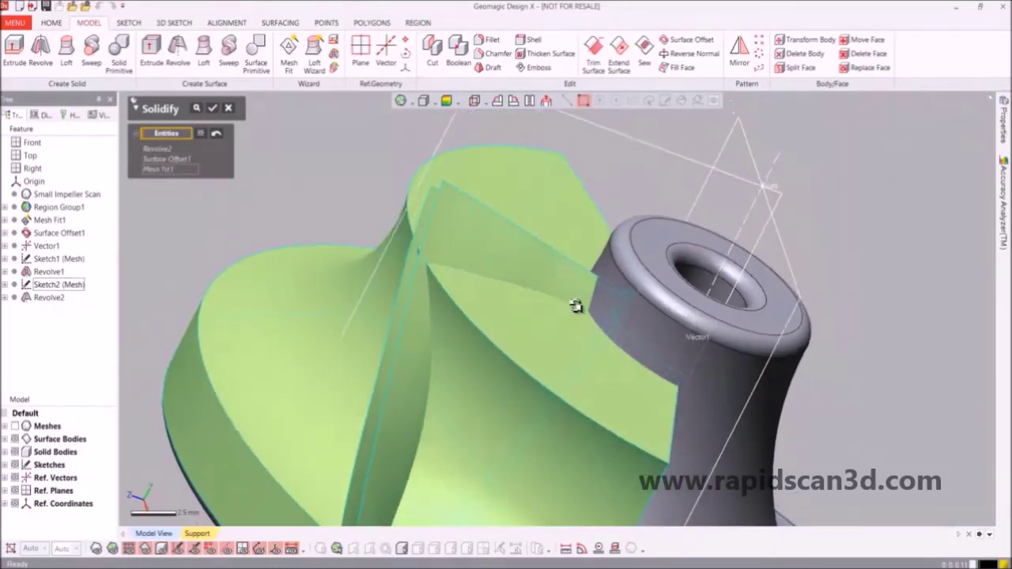
click(212, 108)
Set up a full face fillet with the blade's two broad opposite faces as its left and right faces.
right_drag(672, 345, 599, 268)
scroll(602, 323, down, 3)
right_drag(435, 297, 508, 335)
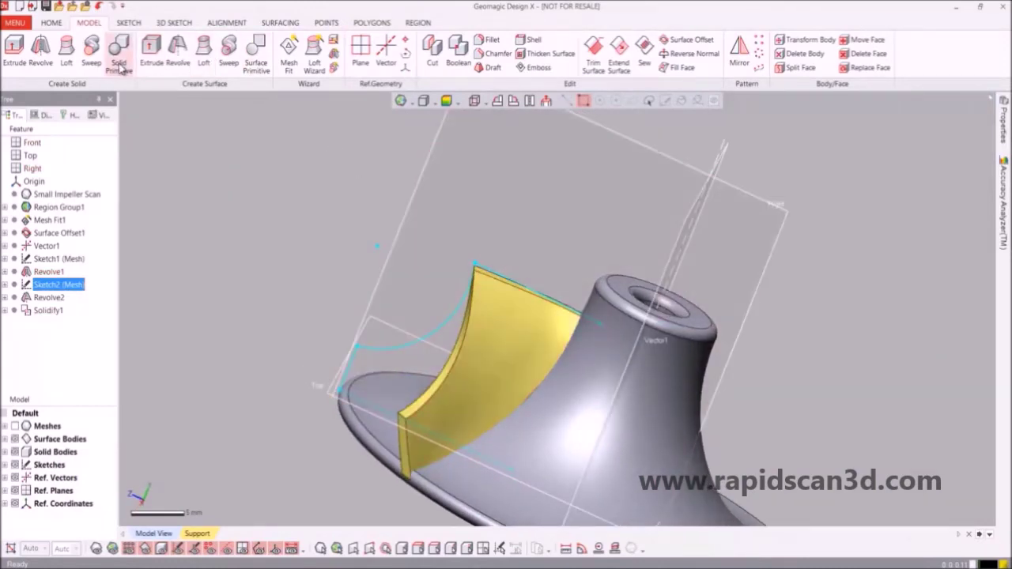
right_drag(371, 185, 356, 240)
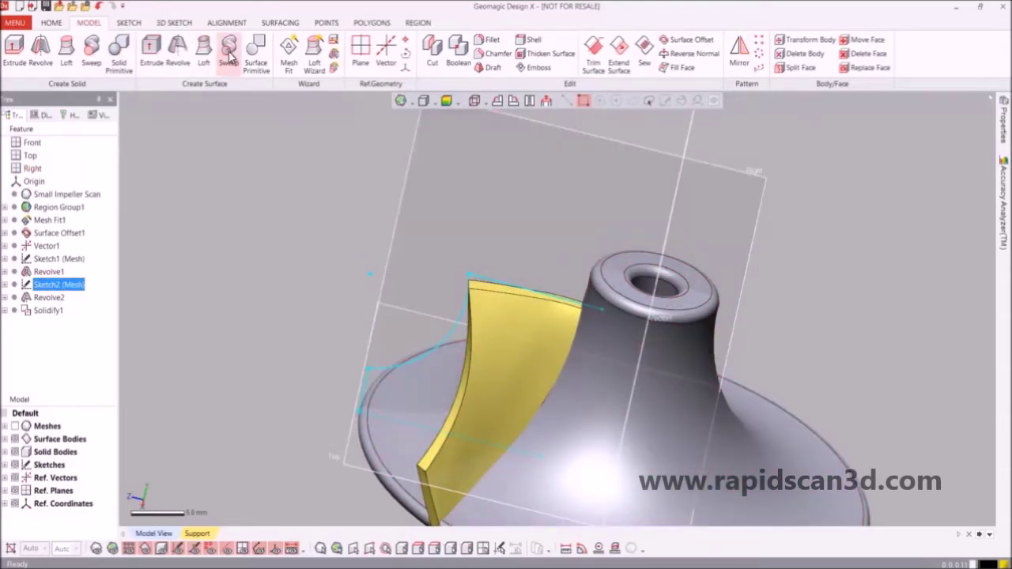
click(488, 40)
right_drag(473, 176, 658, 374)
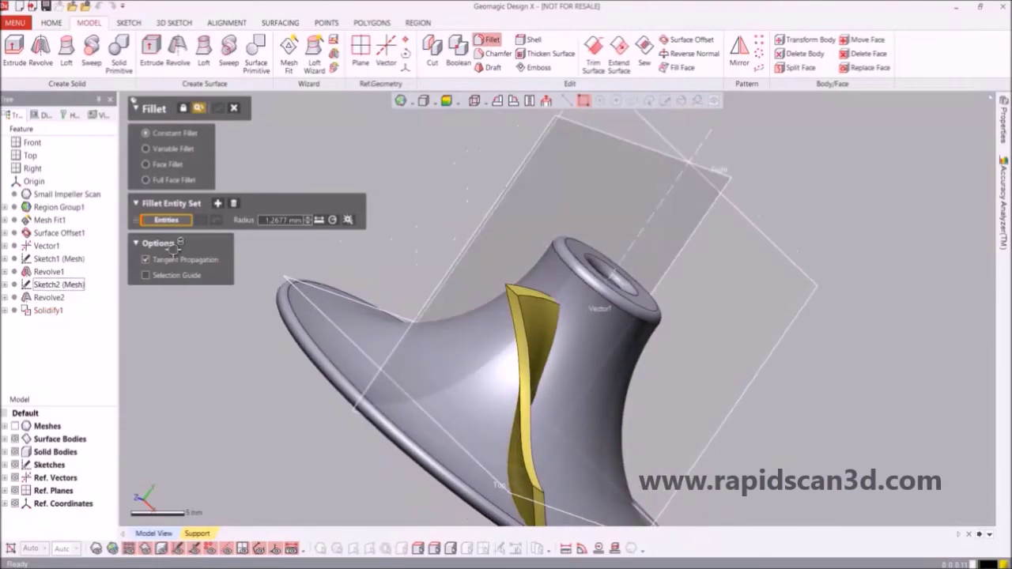
click(164, 181)
right_drag(360, 265, 433, 338)
click(560, 334)
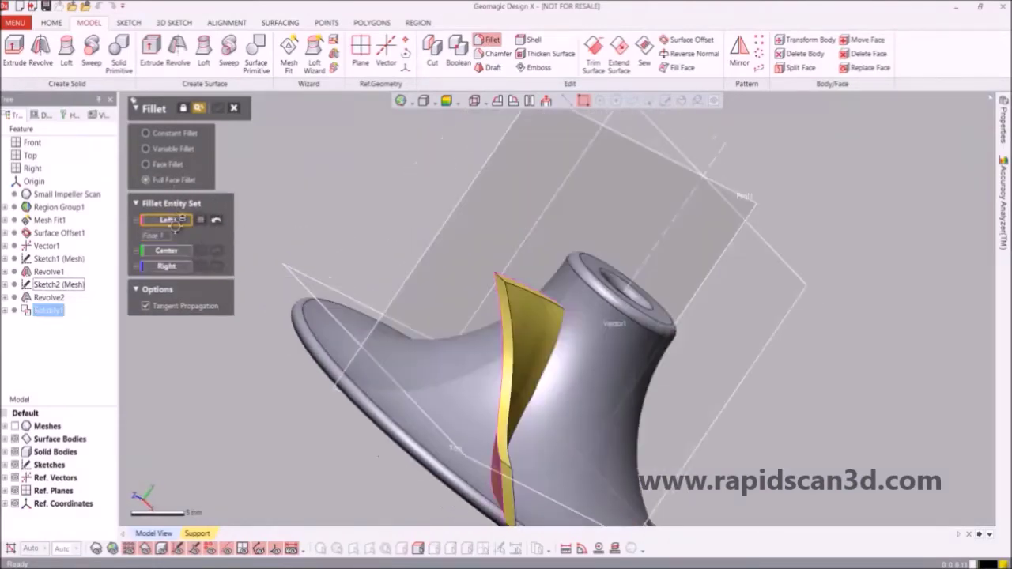
click(167, 267)
right_drag(316, 261, 416, 287)
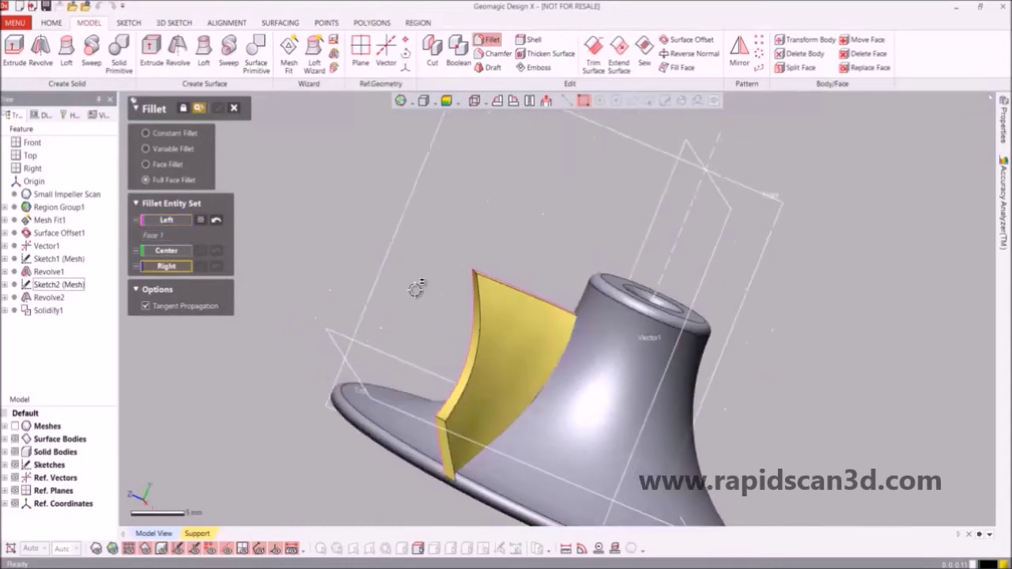
click(495, 362)
Use the blade's three narrow outer edge faces as the center faces and create the full face fillet.
click(180, 254)
right_drag(460, 263, 483, 332)
scroll(482, 333, up, 5)
click(481, 252)
scroll(515, 355, down, 5)
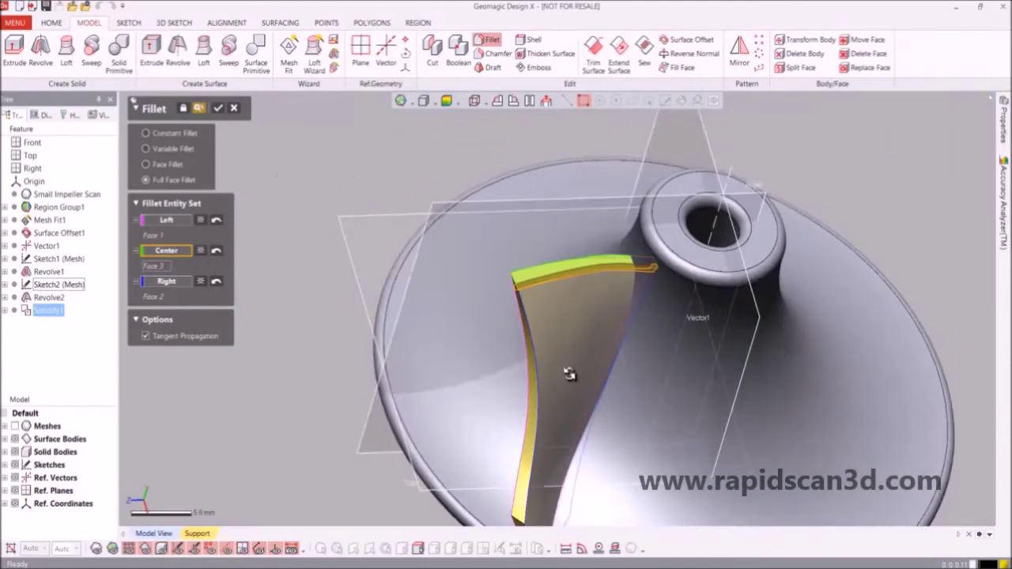
right_drag(592, 360, 572, 351)
click(575, 425)
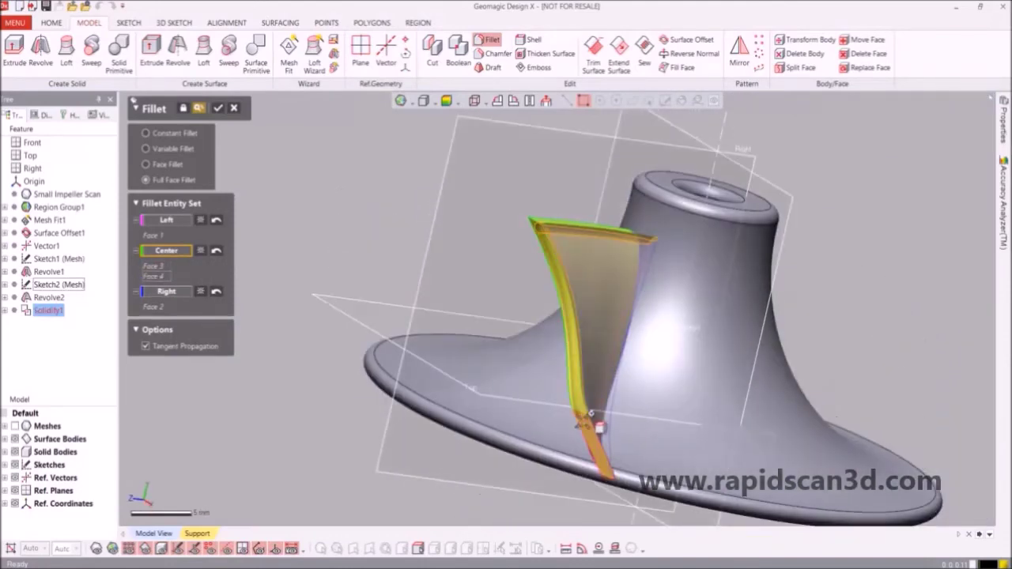
click(588, 434)
right_drag(683, 314, 525, 318)
scroll(524, 317, down, 4)
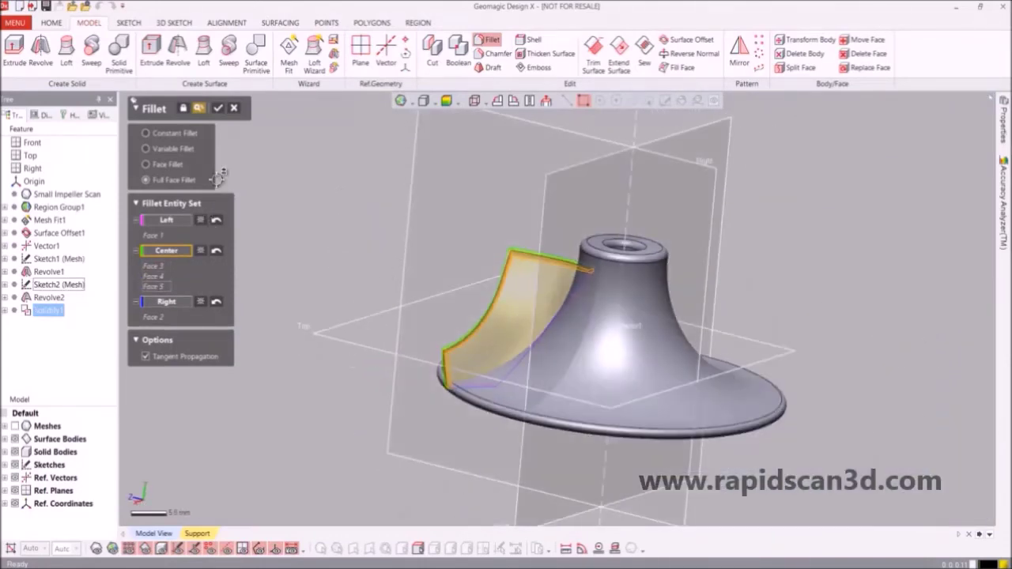
click(218, 107)
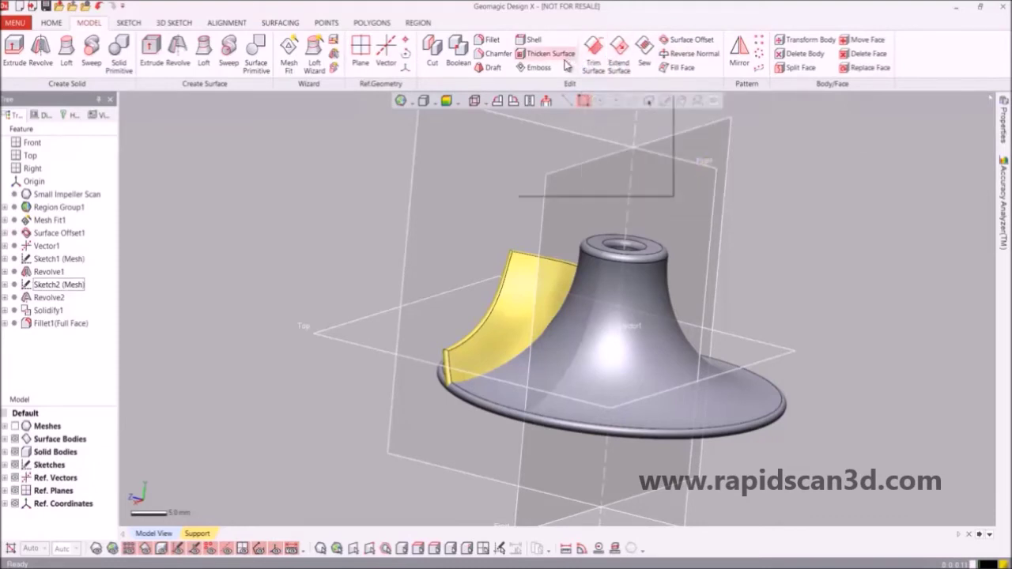
Merge the filleted blade and the revolved hub into one body with a Boolean operation.
click(463, 50)
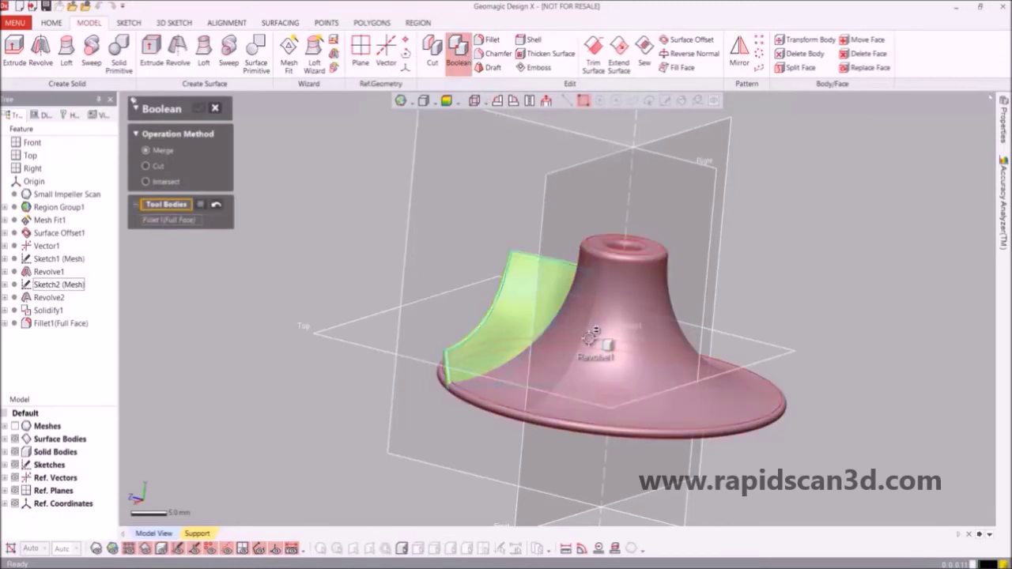
click(592, 339)
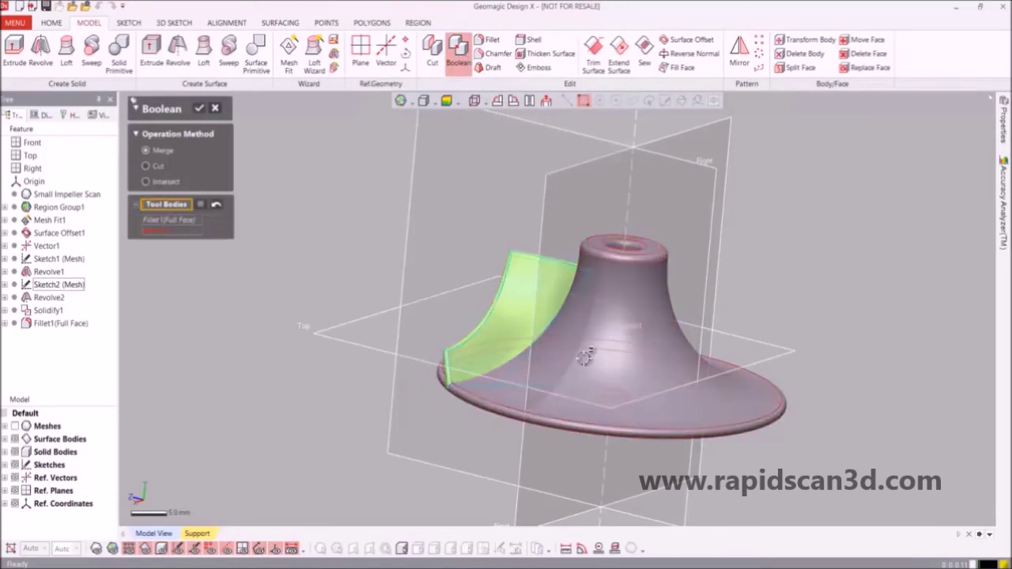
click(199, 111)
Create a circular pattern of the merged impeller body around Vector1 with 12 equally spaced instances over 360°.
right_drag(582, 269, 565, 251)
scroll(588, 281, down, 4)
right_drag(683, 306, 584, 286)
scroll(584, 285, up, 4)
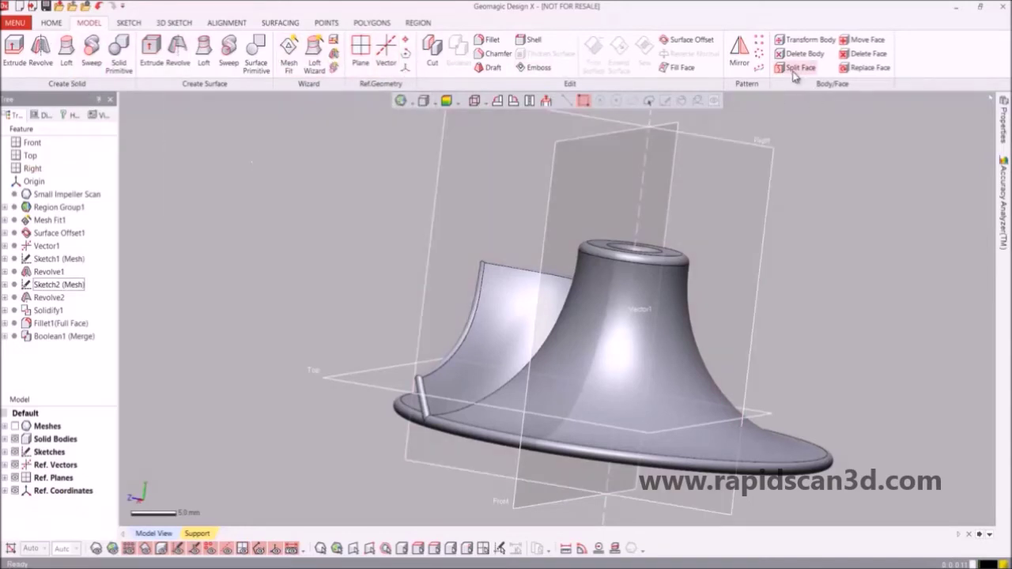
click(759, 53)
click(635, 248)
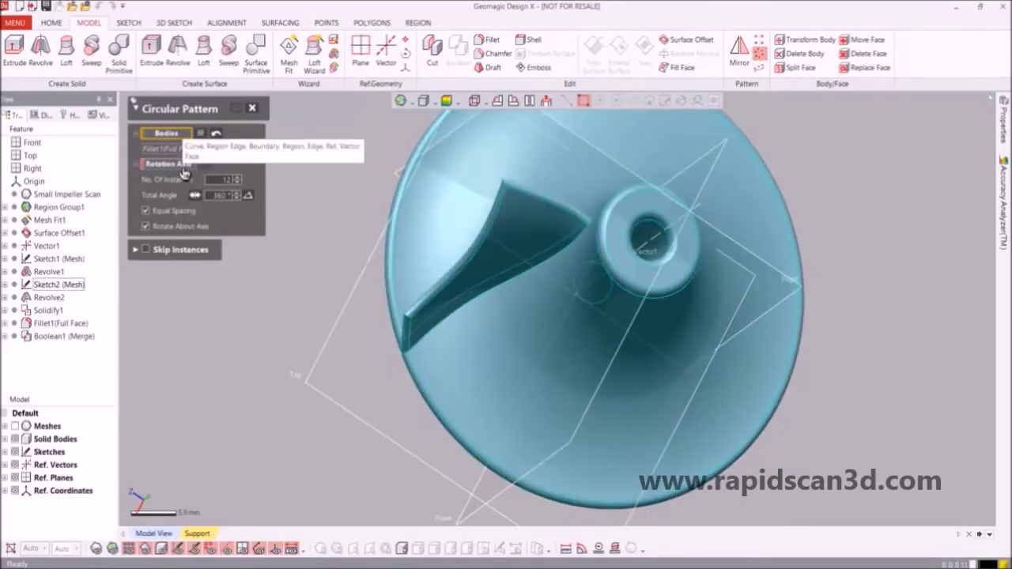
click(177, 164)
right_drag(595, 311, 535, 223)
click(656, 206)
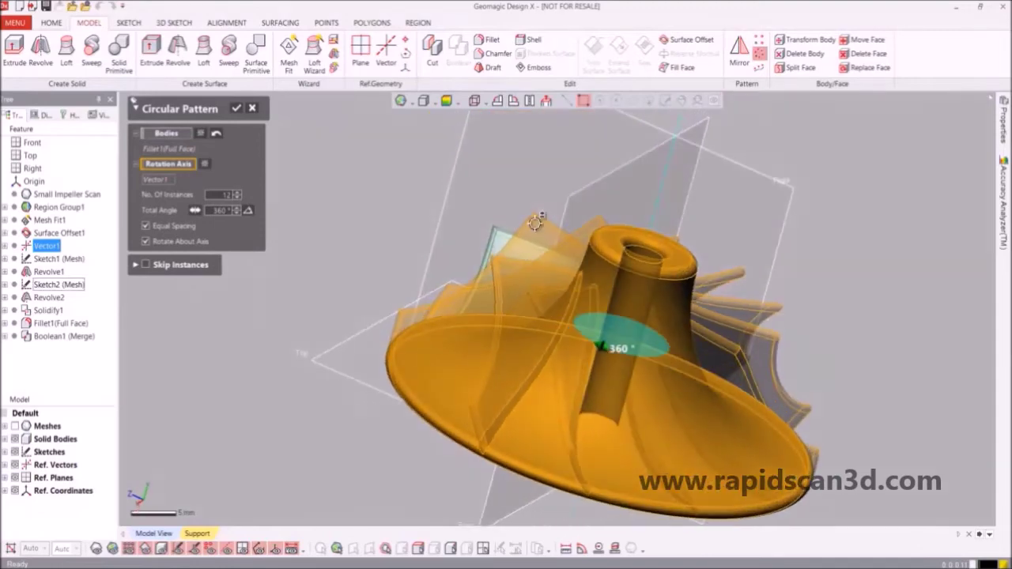
click(236, 113)
Hide the reference vectors and reference planes to inspect the patterned impeller from several angles.
right_drag(414, 219, 538, 186)
scroll(533, 341, up, 4)
right_drag(533, 341, 562, 266)
scroll(653, 380, down, 4)
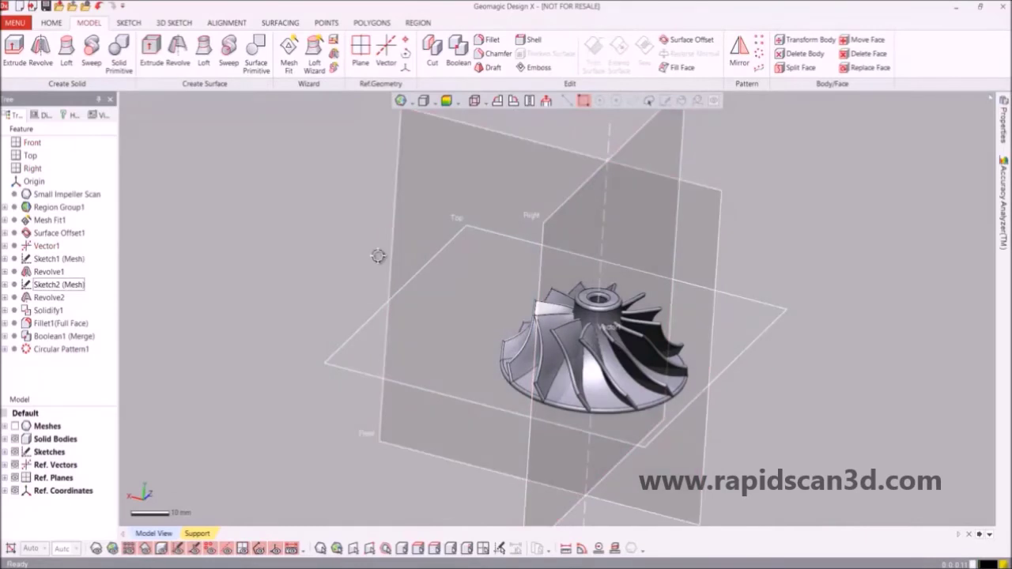
click(14, 465)
click(14, 478)
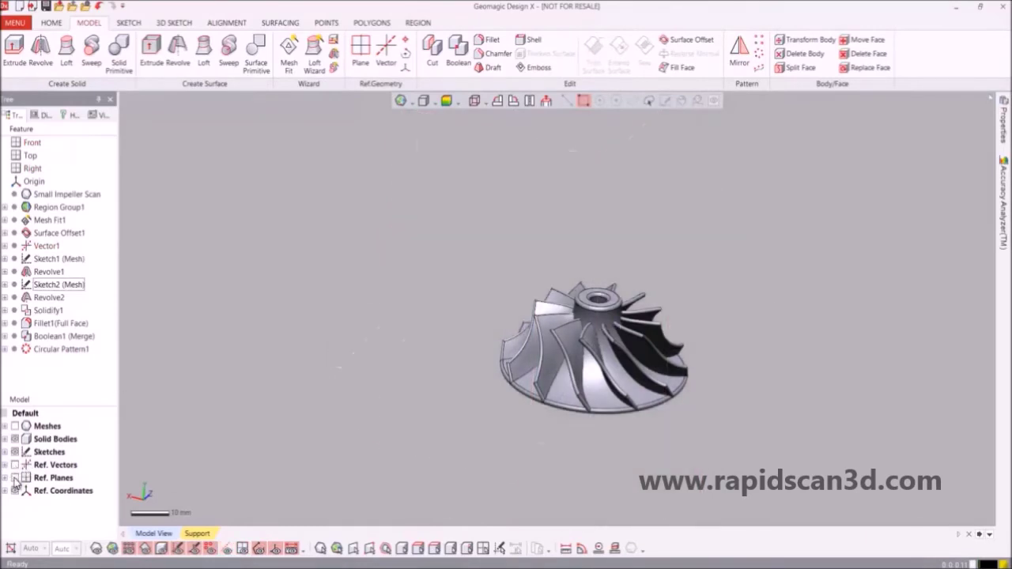
scroll(648, 340, up, 5)
right_drag(535, 431, 488, 515)
scroll(487, 295, down, 3)
scroll(490, 291, down, 2)
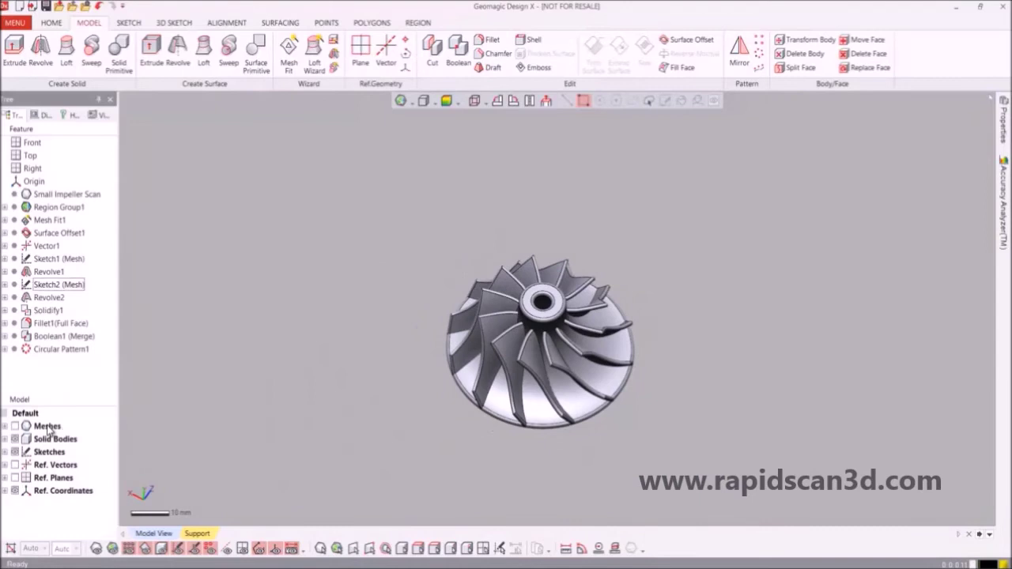
Show the scan mesh and hide the solid bodies.
click(15, 426)
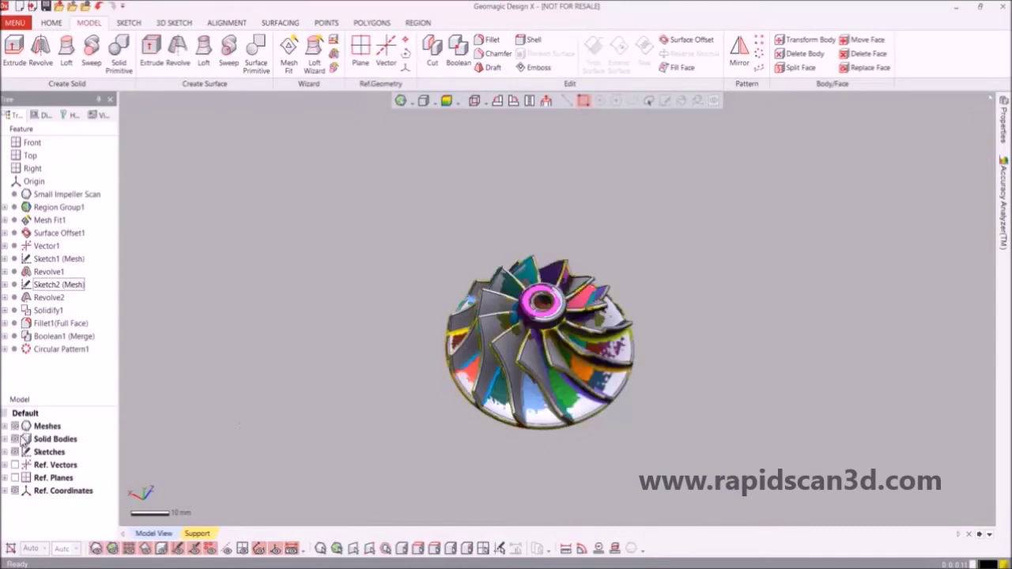
click(15, 439)
right_drag(553, 379, 601, 348)
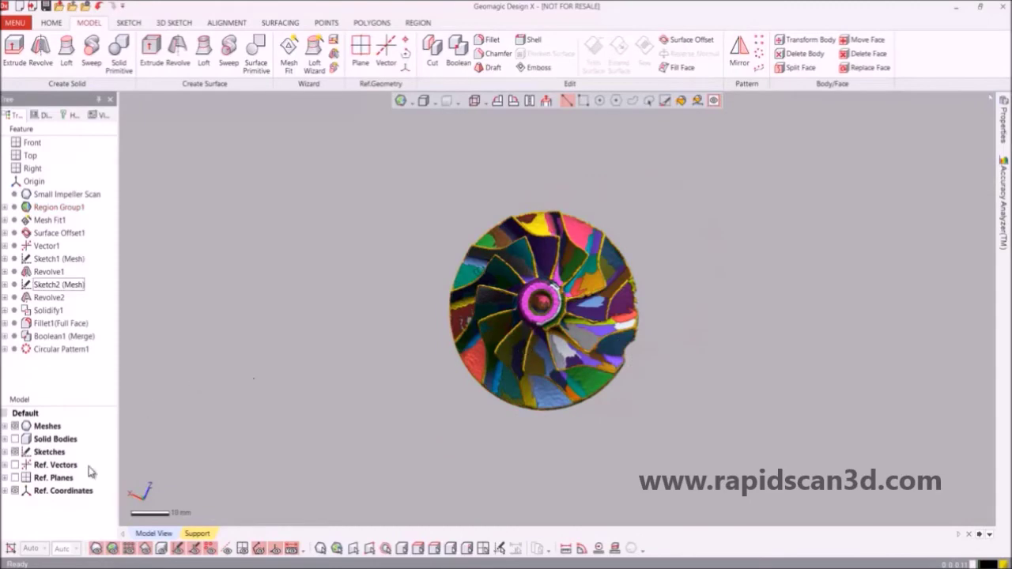
Show the reference planes, start a regular sketch on the Top plane and hide the solid bodies within it.
click(15, 478)
right_drag(430, 369, 385, 317)
click(373, 307)
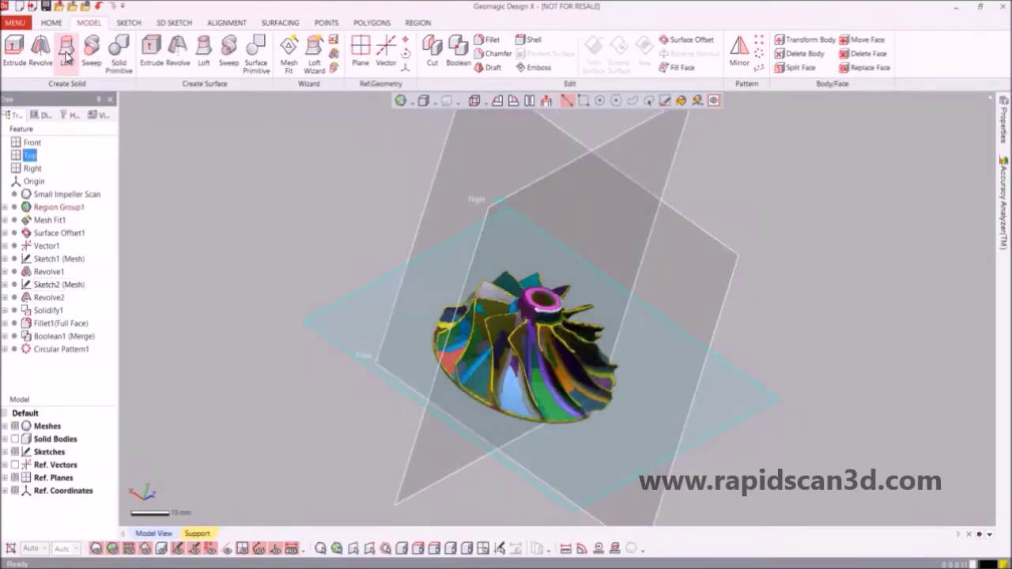
click(129, 23)
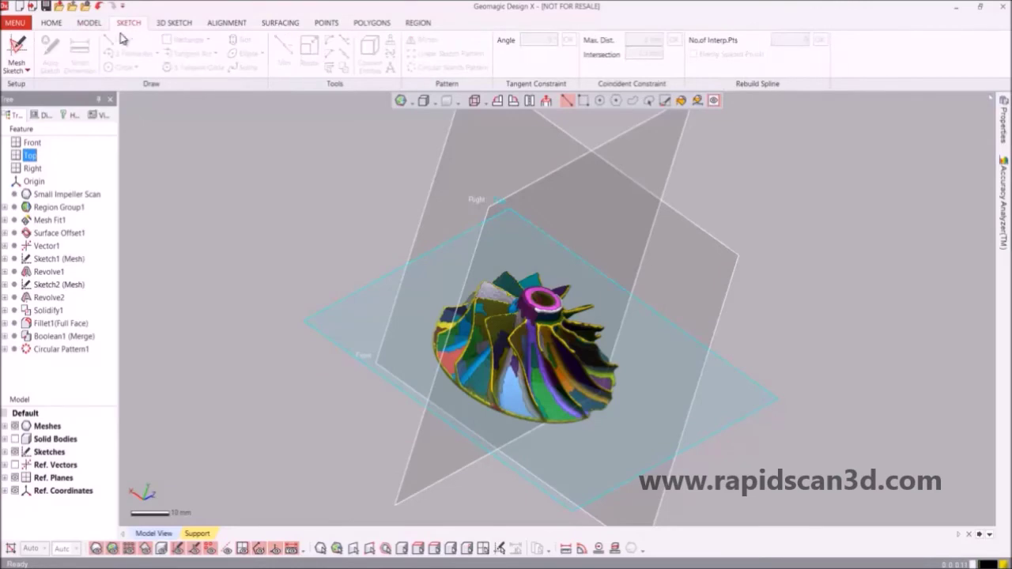
click(16, 70)
click(31, 106)
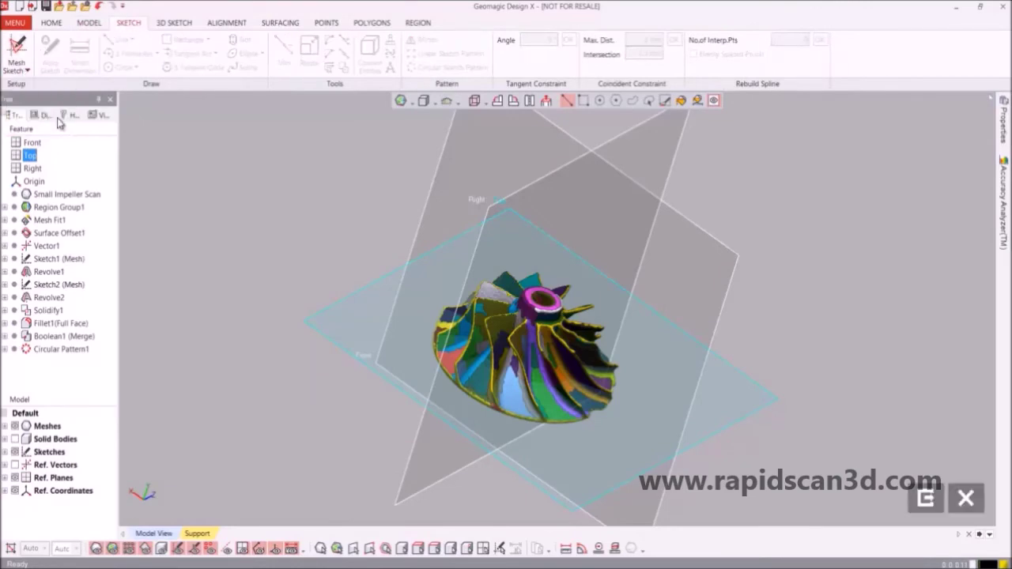
scroll(538, 356, up, 5)
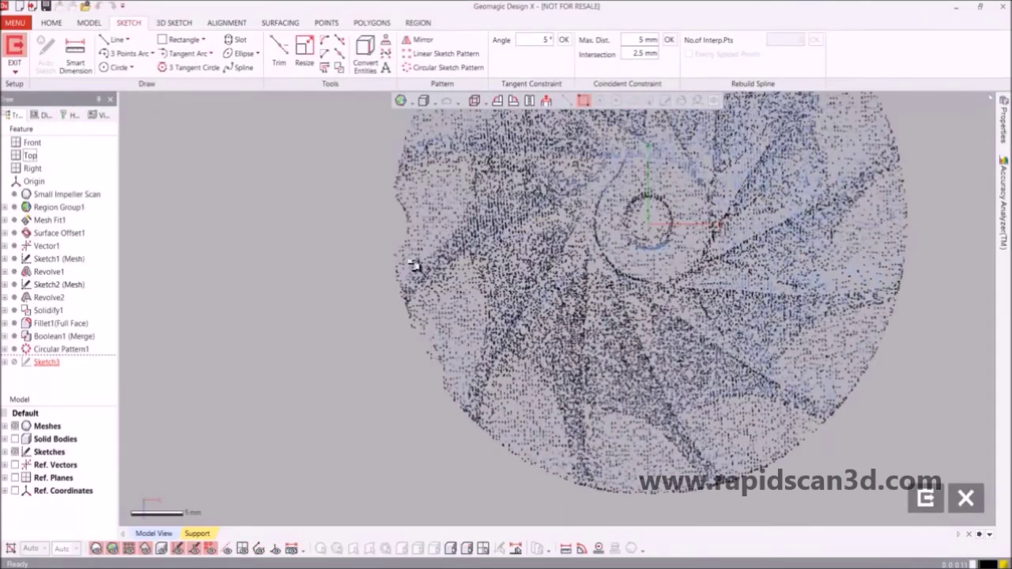
click(17, 441)
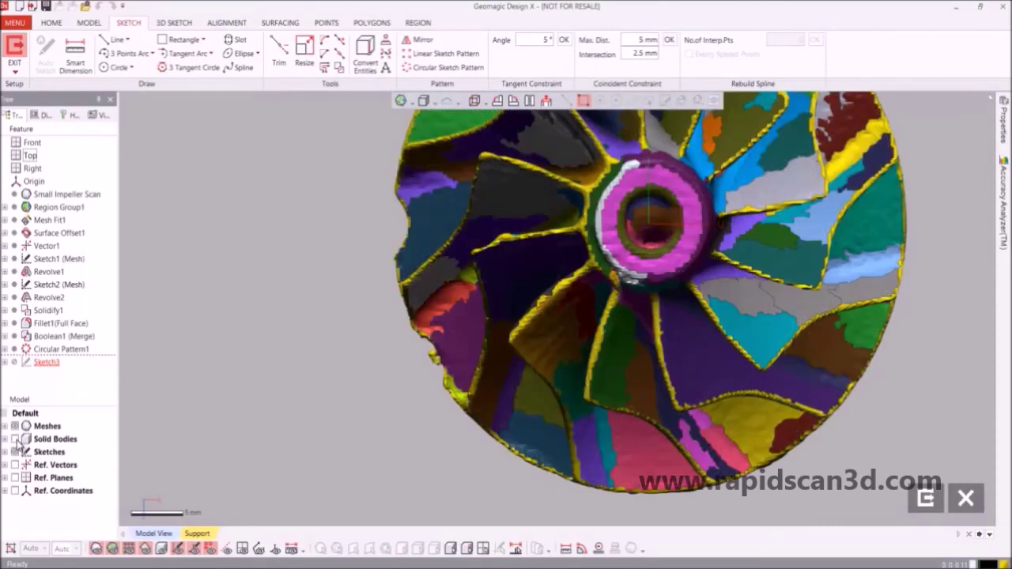
Trace the two notches in the mesh's outer rim with three-point arcs of about 4 mm radius.
click(120, 57)
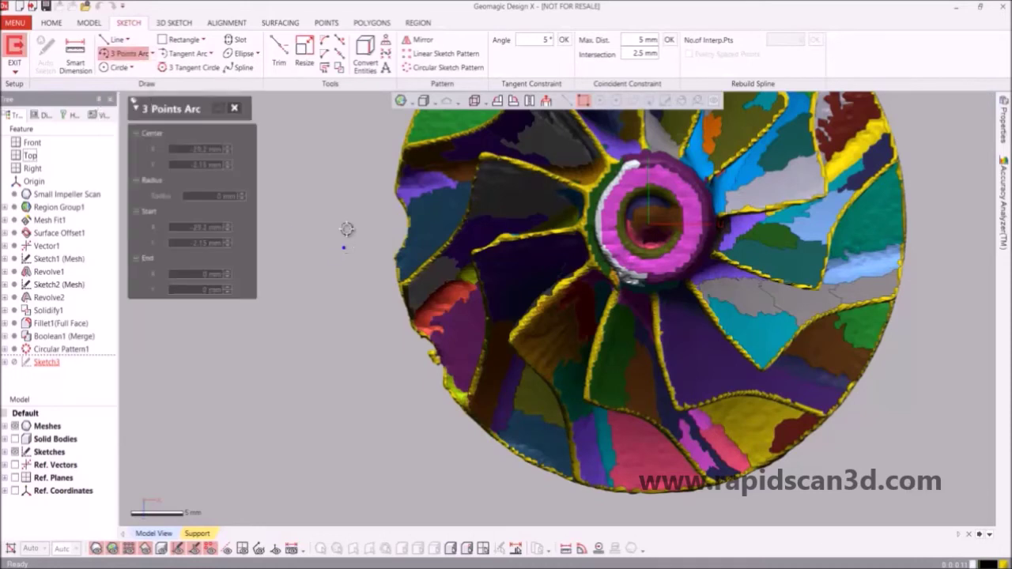
click(388, 188)
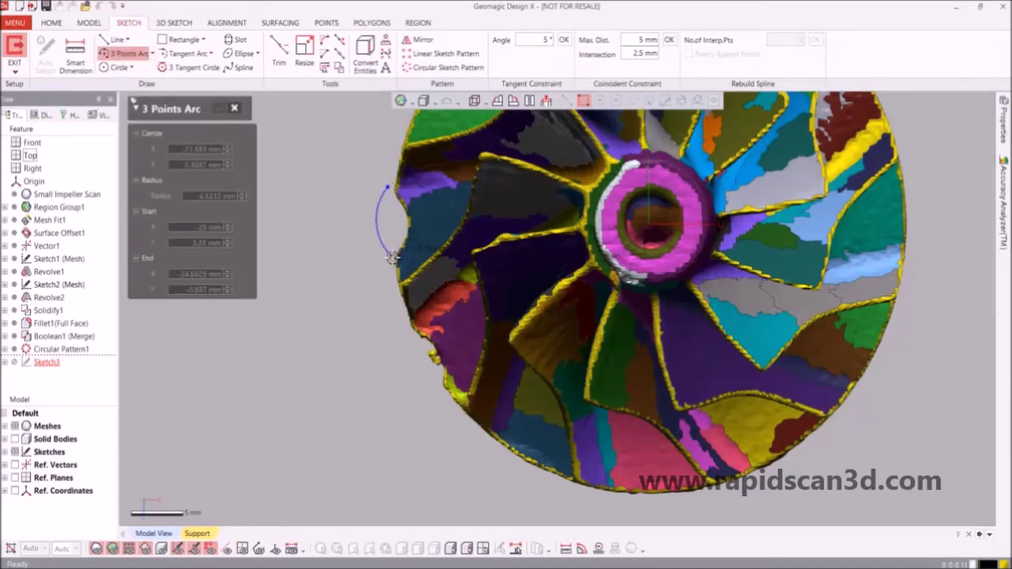
click(394, 256)
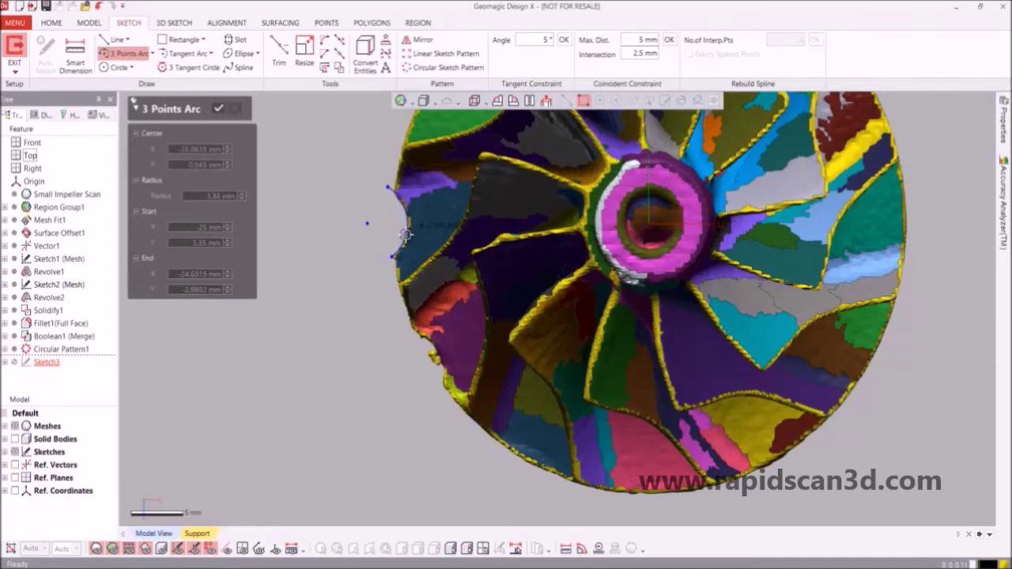
click(383, 220)
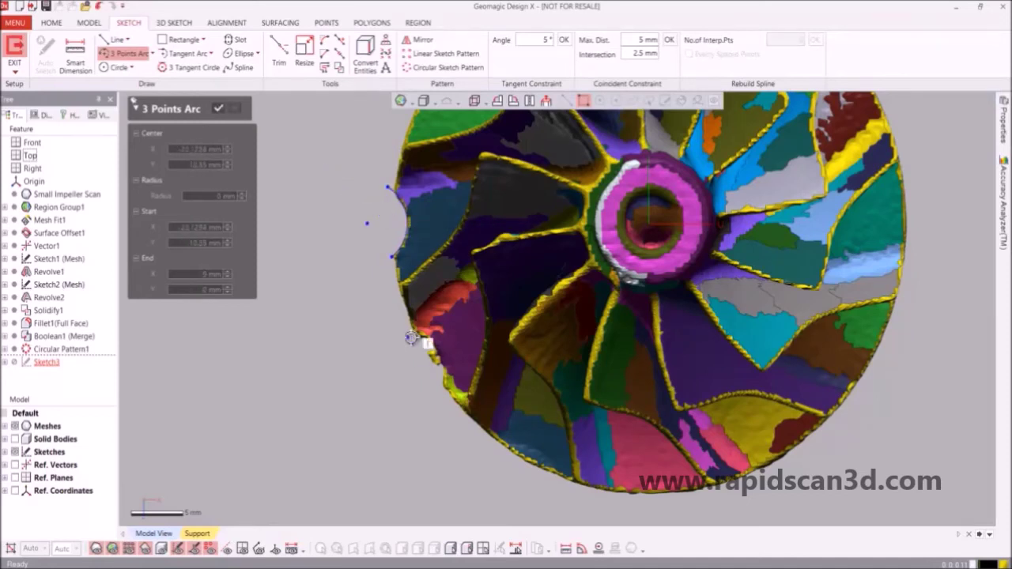
click(406, 333)
click(440, 393)
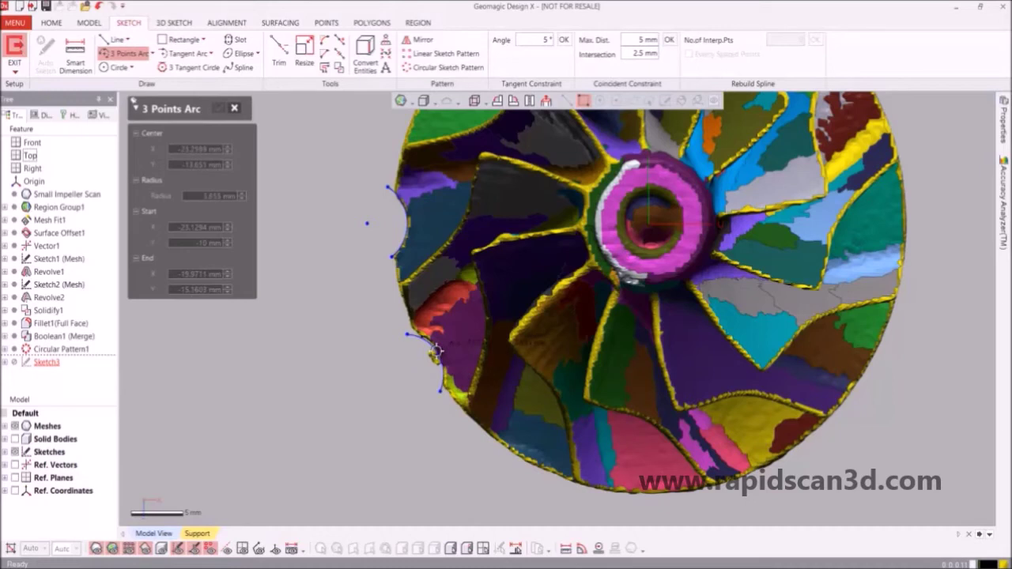
click(437, 349)
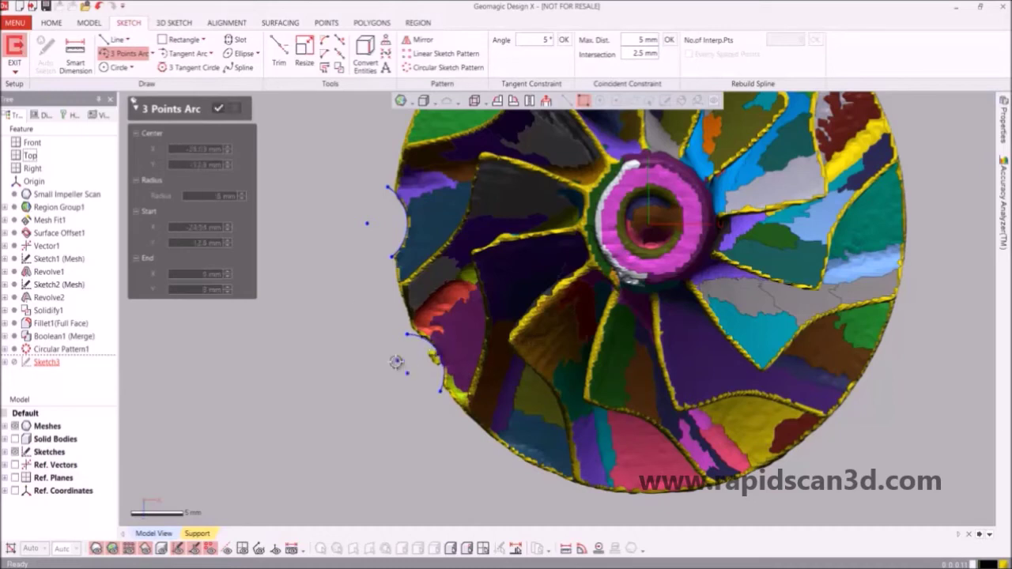
click(220, 110)
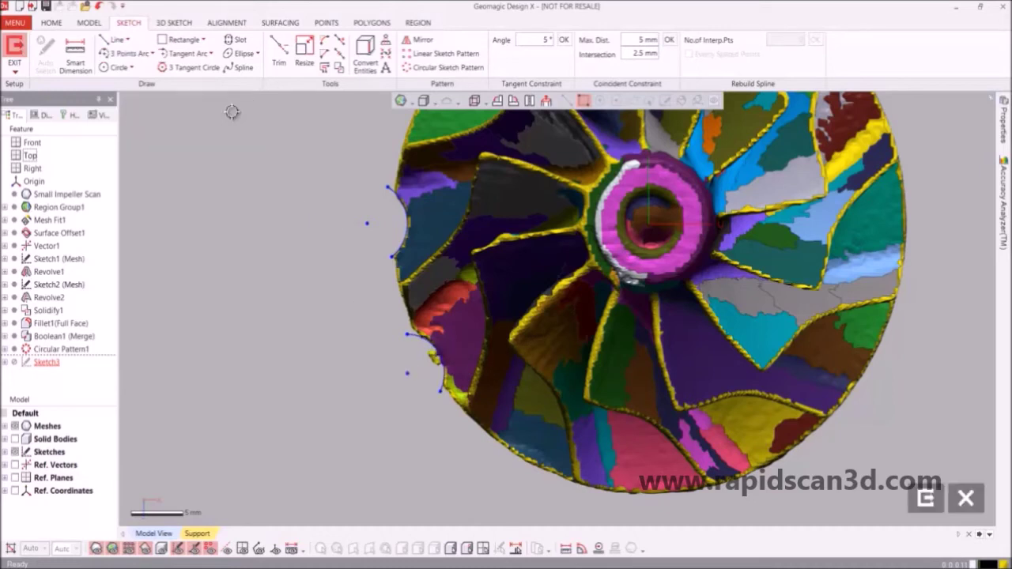
Show the solid bodies instead of the mesh and close the upper arc with two lines meeting at a point outside the rim.
click(16, 439)
click(15, 426)
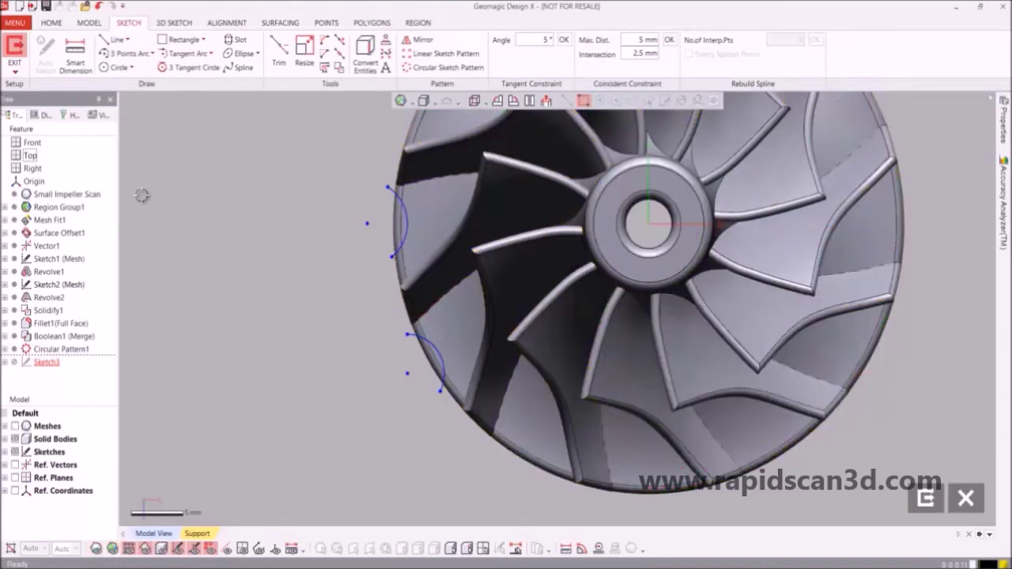
click(113, 39)
click(274, 237)
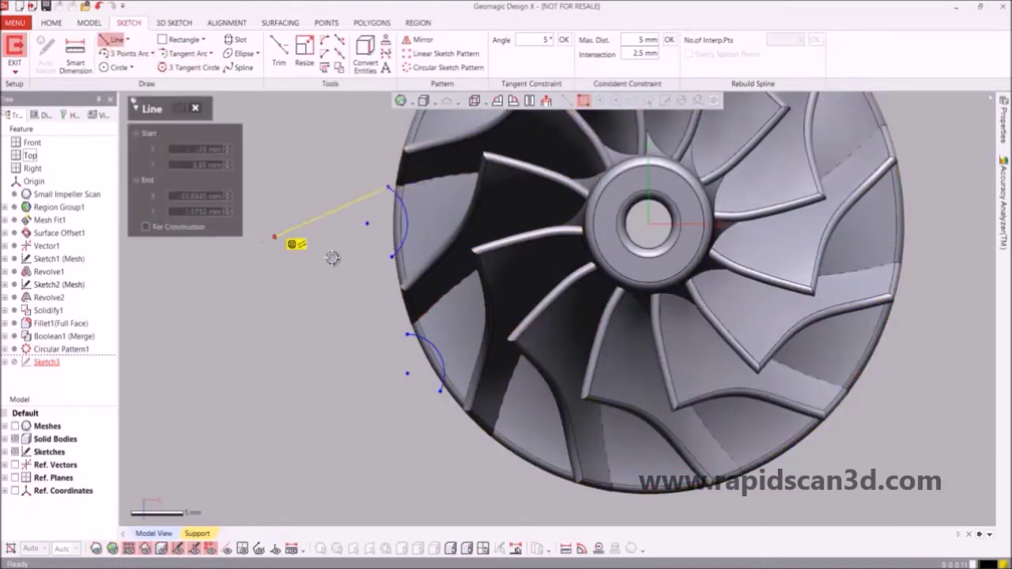
click(392, 256)
click(330, 332)
key(ctrl+z)
scroll(369, 273, up, 4)
scroll(390, 262, up, 5)
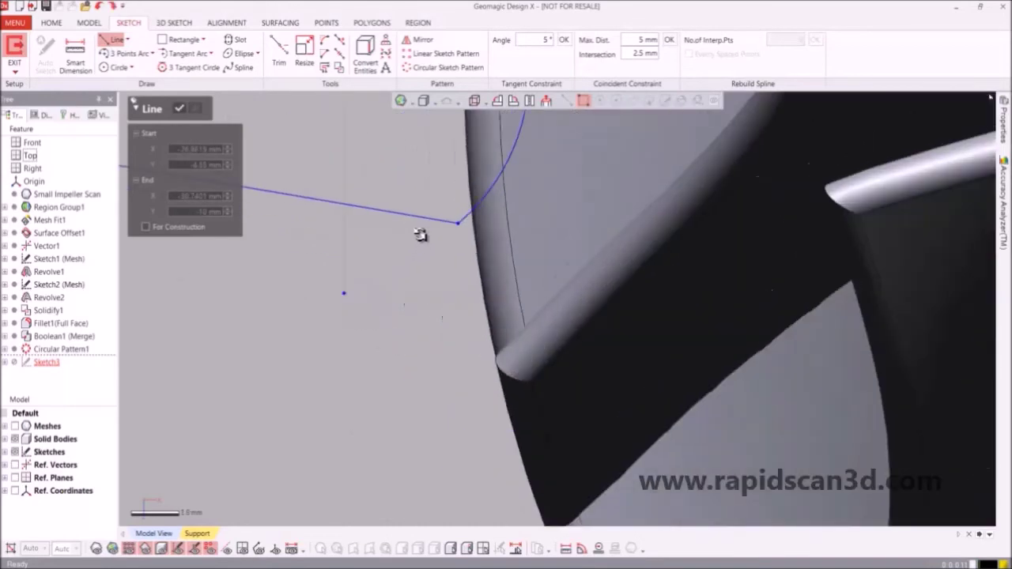
scroll(509, 332, down, 10)
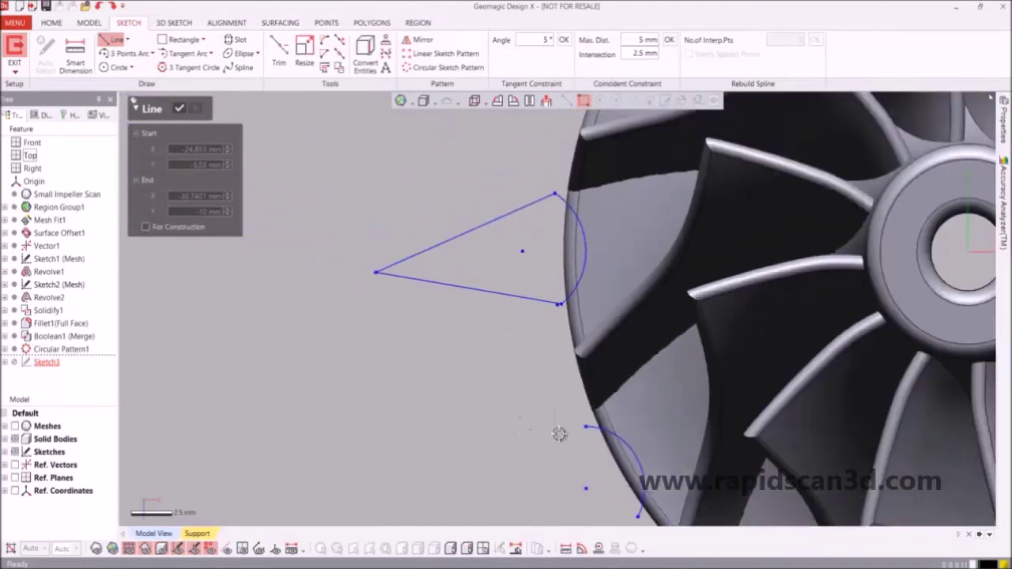
Close the lower arc with a straight line between its two endpoints.
click(586, 428)
scroll(589, 443, down, 2)
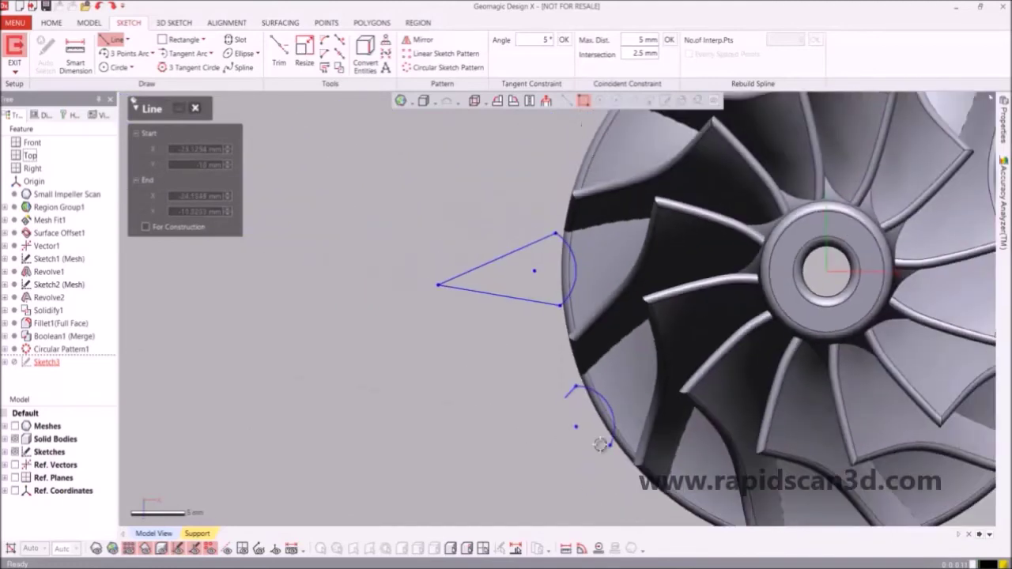
click(609, 446)
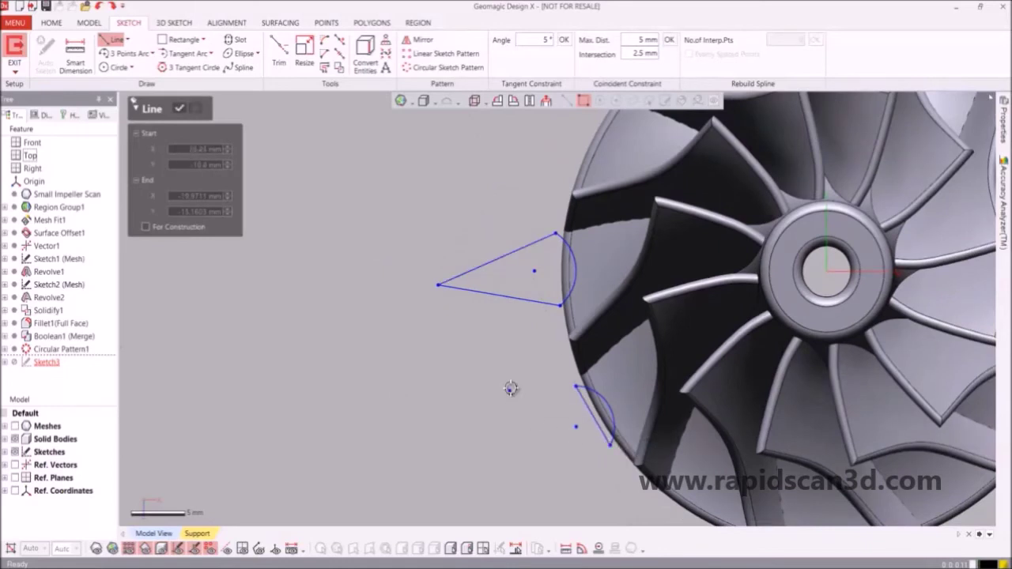
click(179, 111)
Replace the upper profile's lower line with one joining the arc's endpoint to the outer point, and finish the sketch.
click(496, 298)
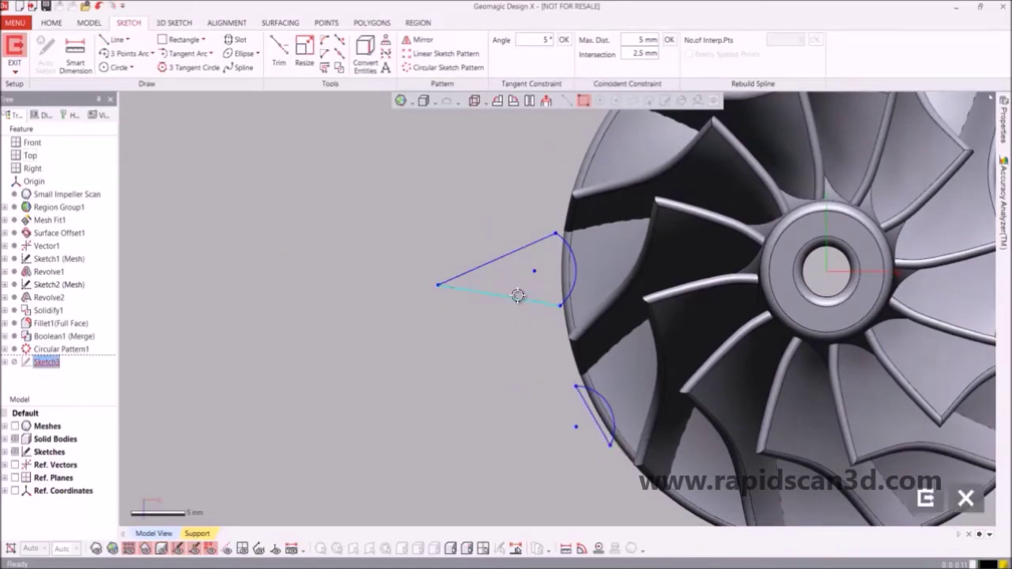
key(Delete)
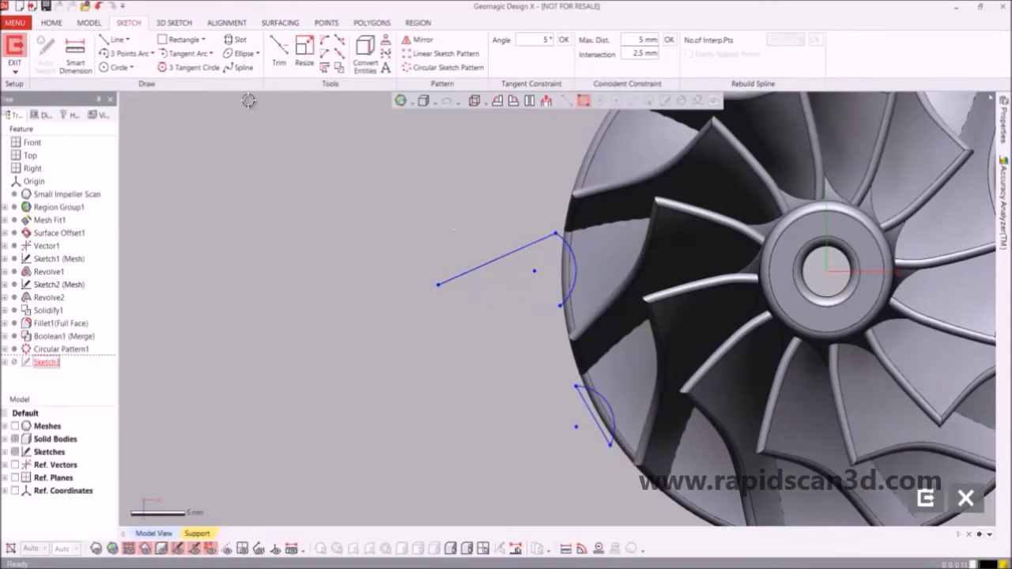
click(115, 39)
click(561, 307)
click(437, 284)
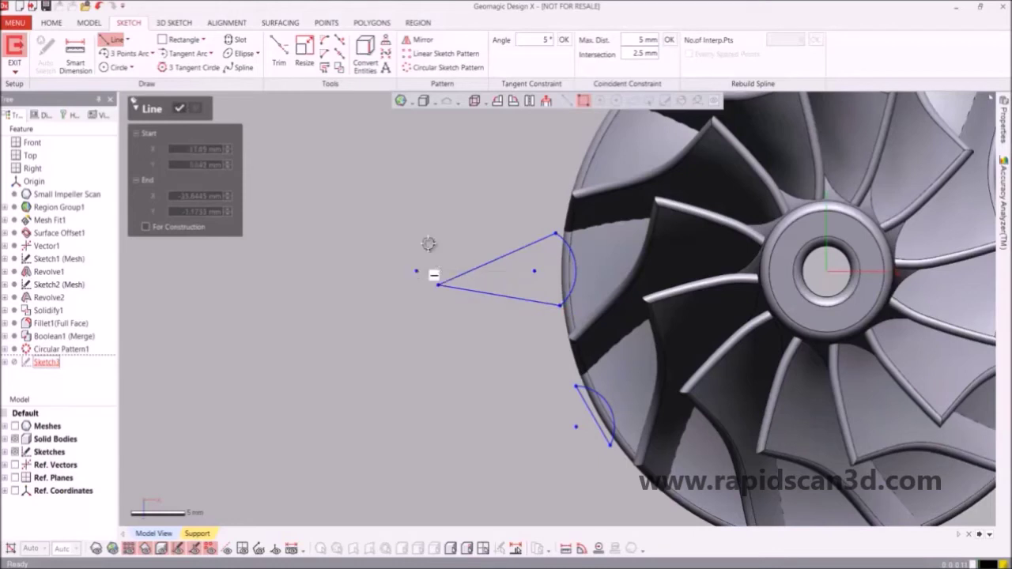
click(180, 110)
scroll(408, 340, down, 5)
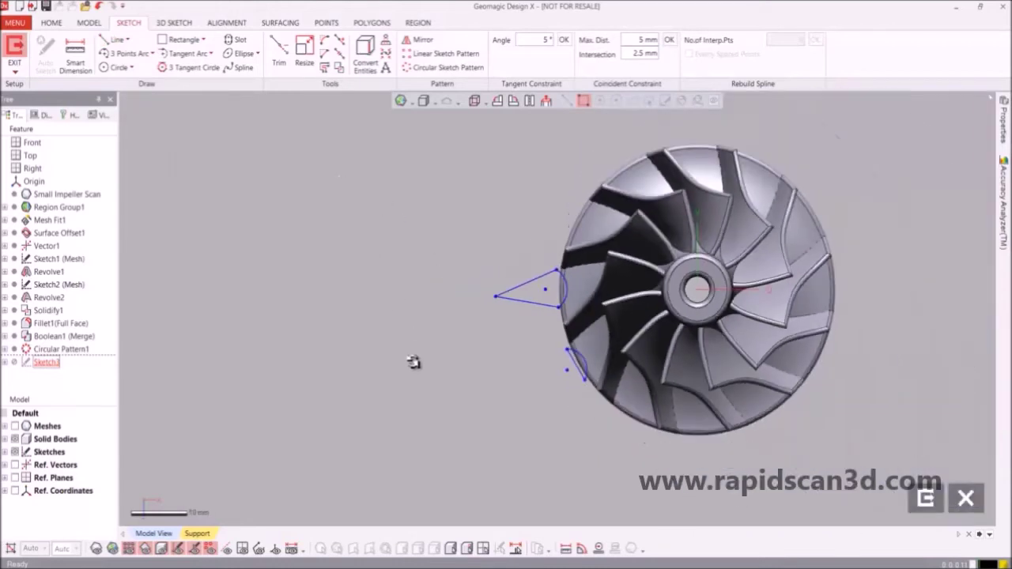
click(925, 495)
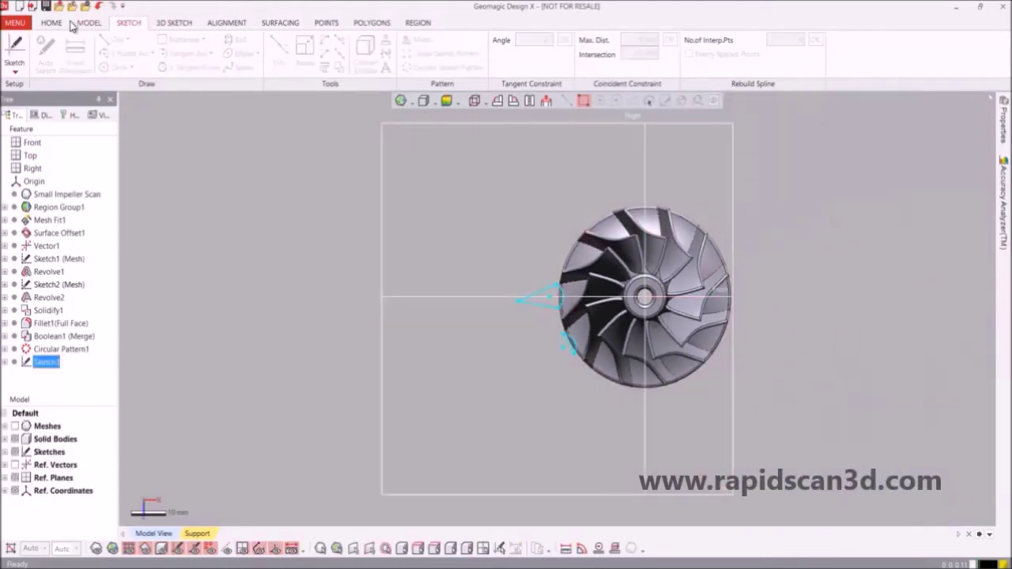
Extrude both notch profiles of Sketch3 downward as a Through All cut into the impeller.
click(88, 22)
click(14, 49)
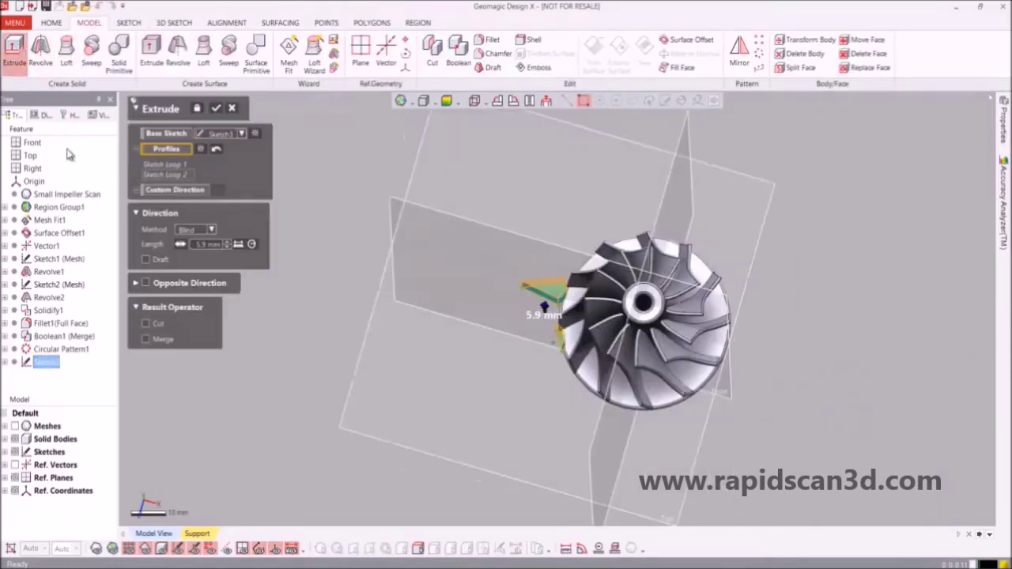
click(146, 325)
right_drag(486, 258, 685, 146)
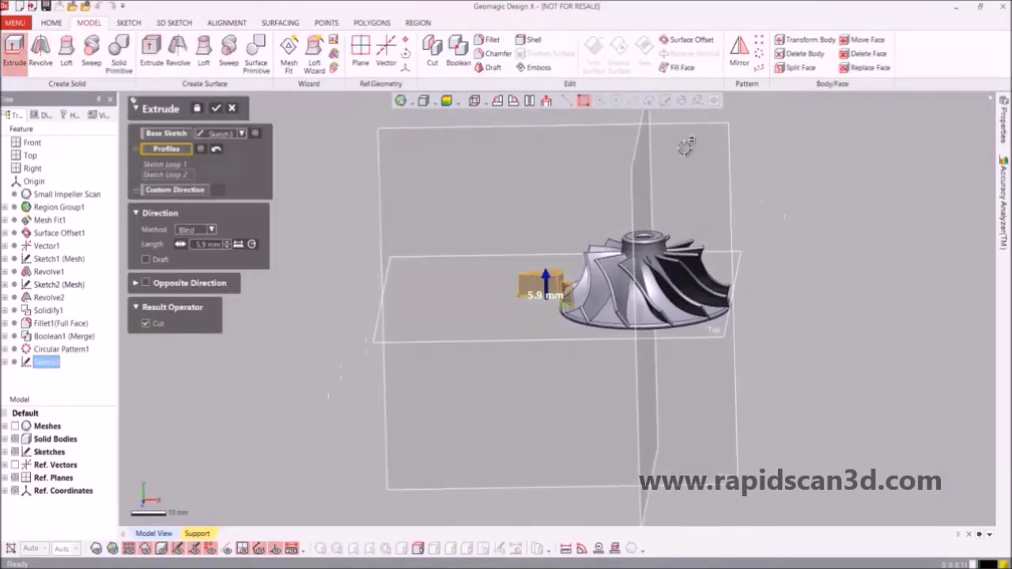
click(181, 245)
click(196, 229)
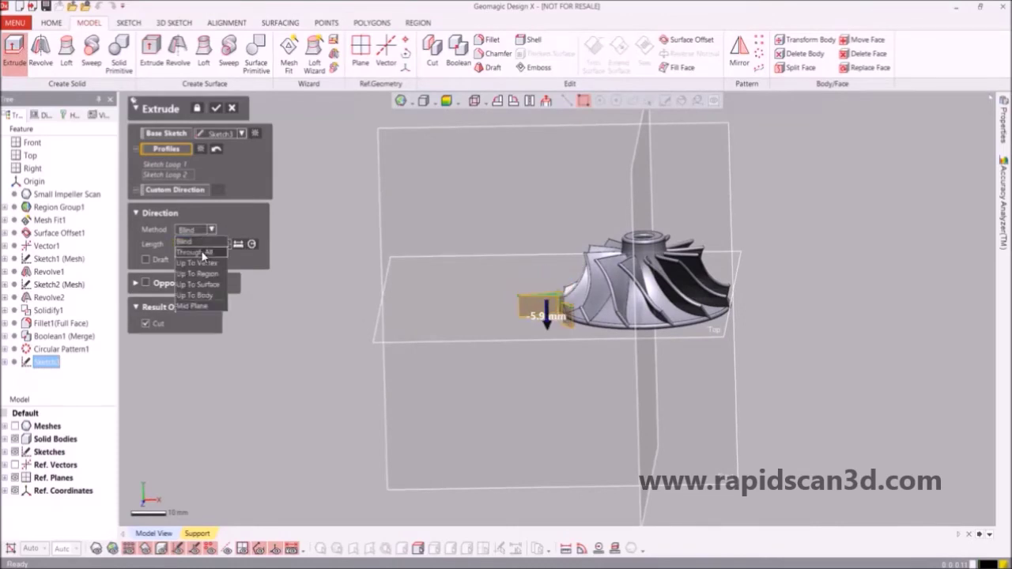
click(202, 252)
click(216, 113)
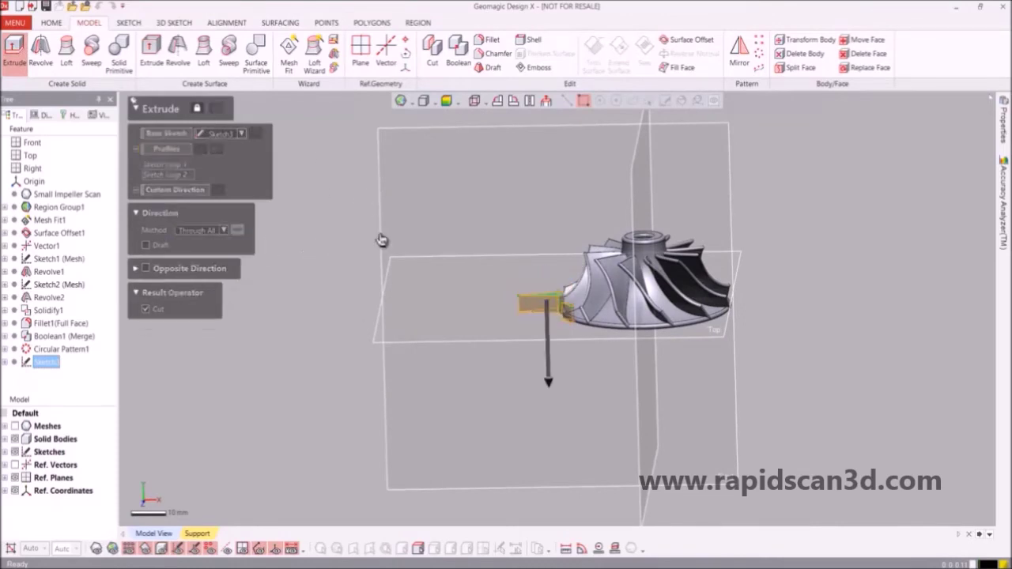
Check the notch cuts on the impeller rim and display the scan mesh instead of the solid body.
mouse_move(639, 241)
right_down()
mouse_move(641, 435)
mouse_move(294, 359)
right_up()
click(316, 330)
click(15, 427)
click(16, 427)
right_drag(576, 329, 677, 277)
click(14, 465)
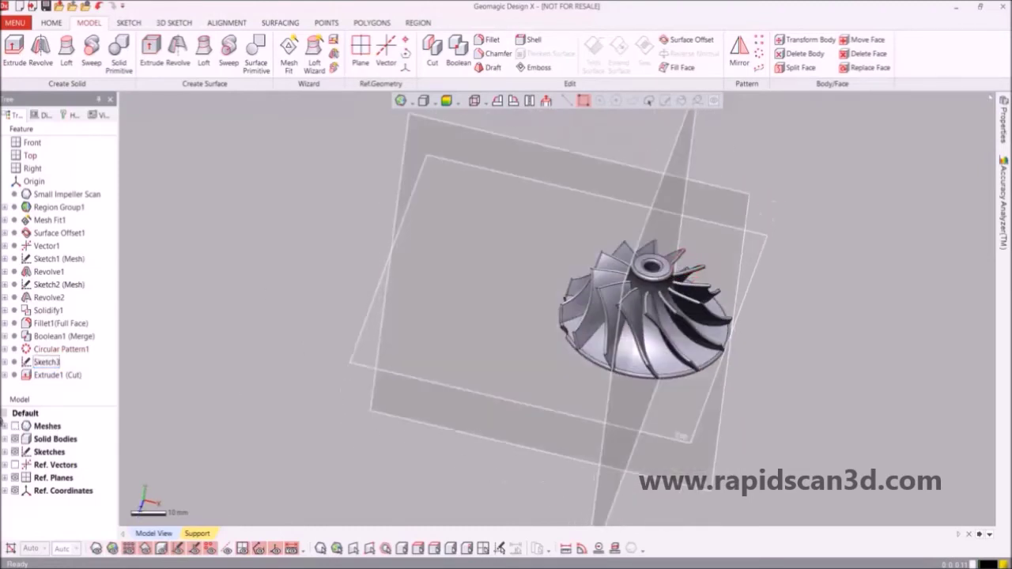
click(14, 439)
click(14, 426)
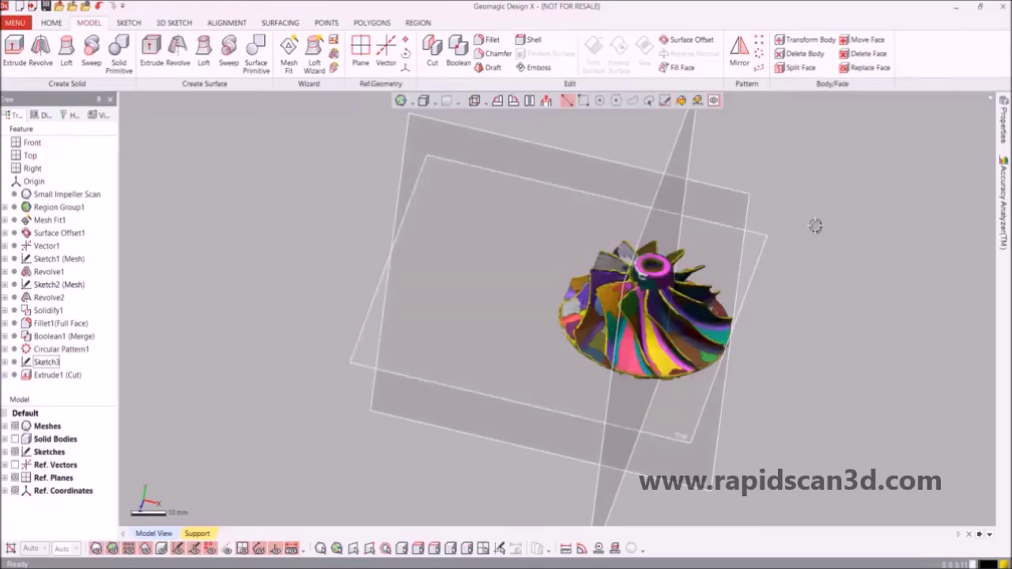
Examine the scanned hub's upper end and the blades from above and from the side.
right_drag(787, 230, 620, 291)
scroll(621, 290, up, 5)
scroll(741, 272, down, 5)
scroll(671, 376, up, 5)
scroll(671, 375, down, 5)
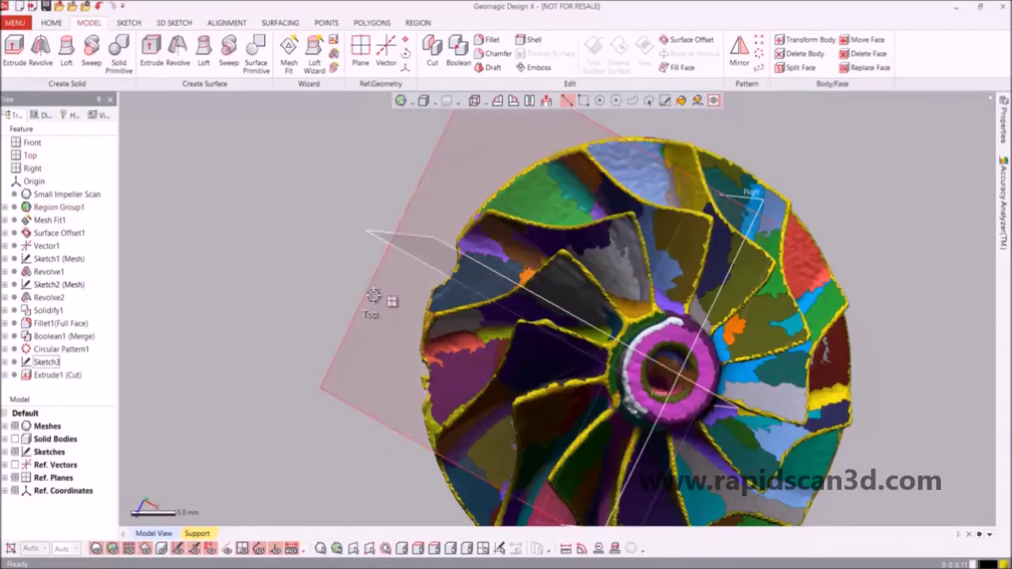
scroll(481, 314, down, 5)
mouse_move(535, 319)
right_down()
mouse_move(603, 226)
mouse_move(633, 154)
right_up()
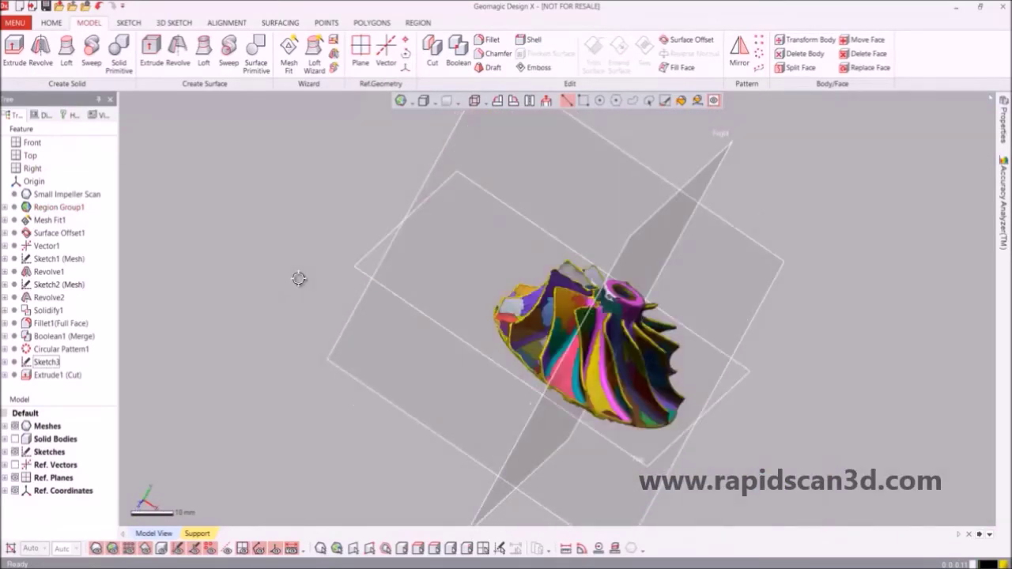
Create a reference plane offset 18 mm from the Top plane, above the impeller hub.
click(386, 267)
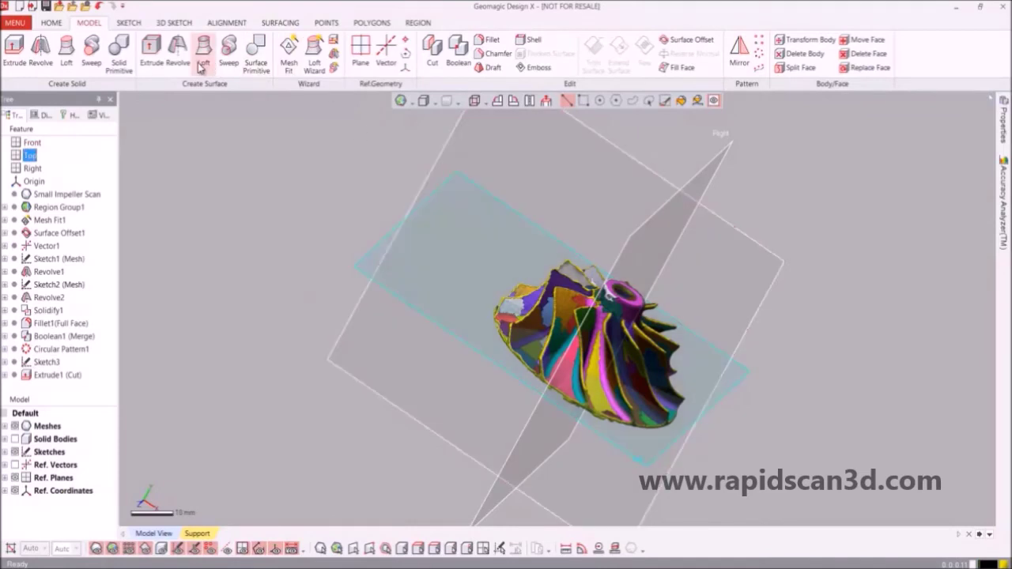
click(360, 52)
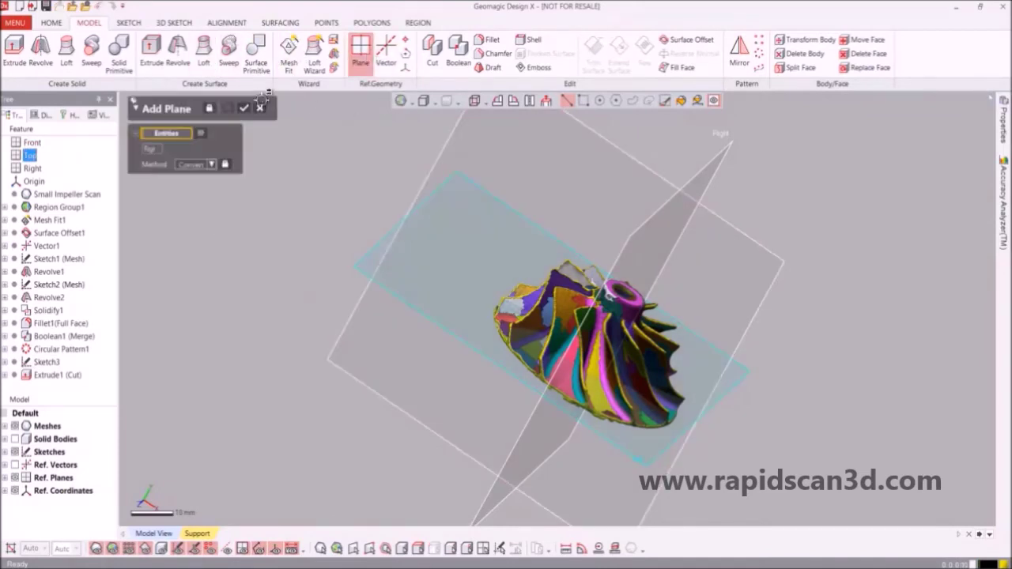
click(205, 167)
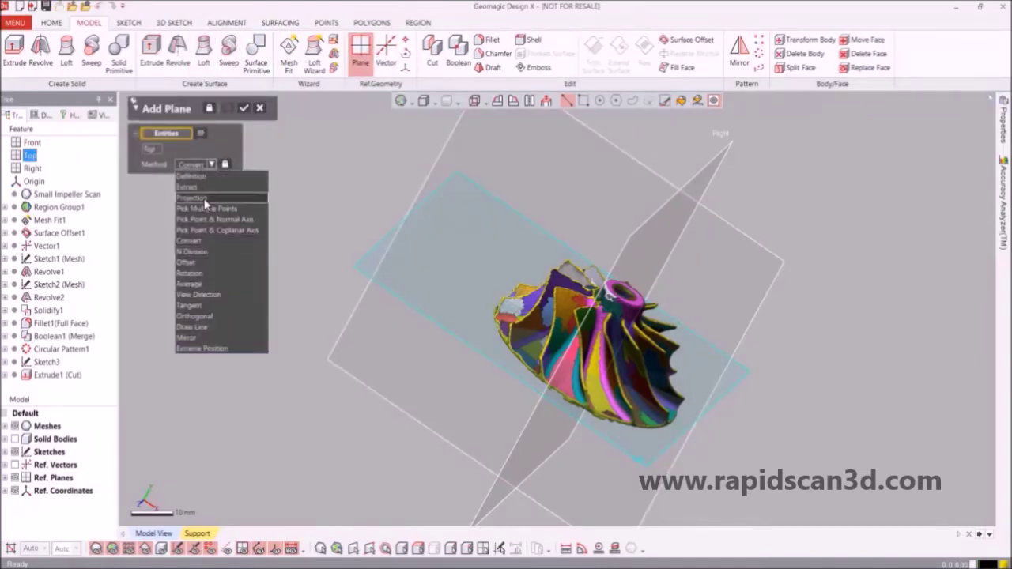
click(201, 268)
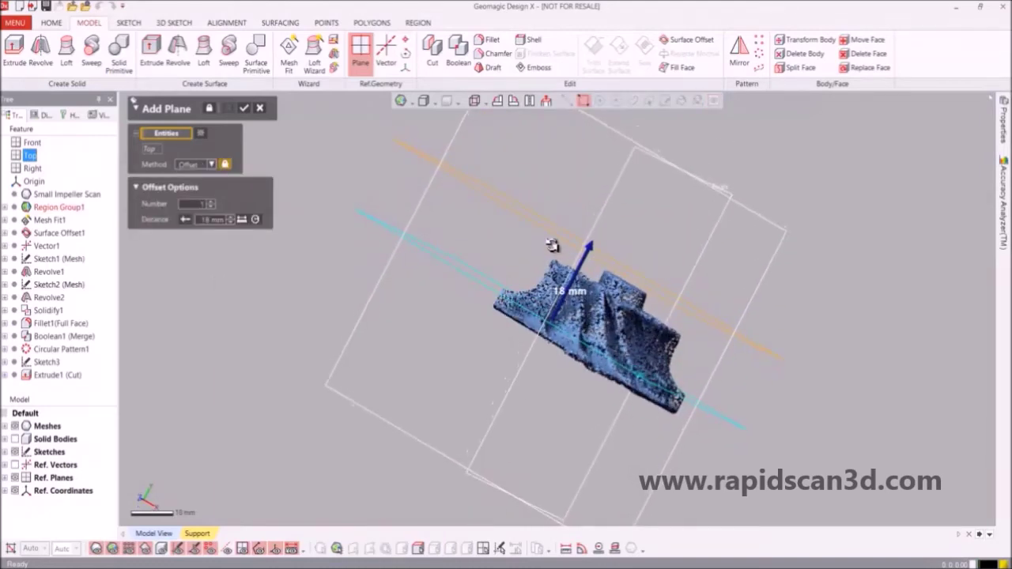
click(245, 110)
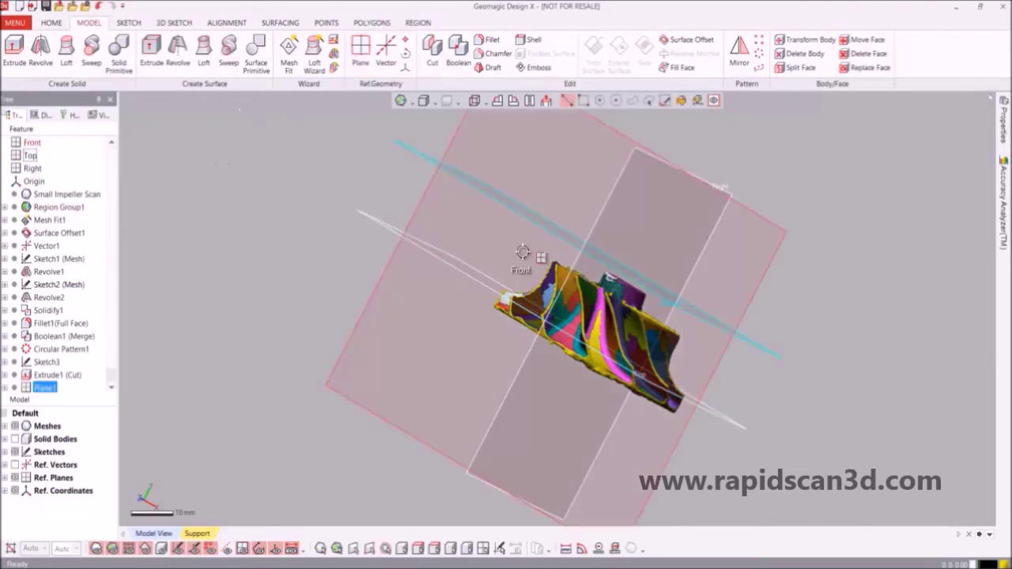
click(428, 155)
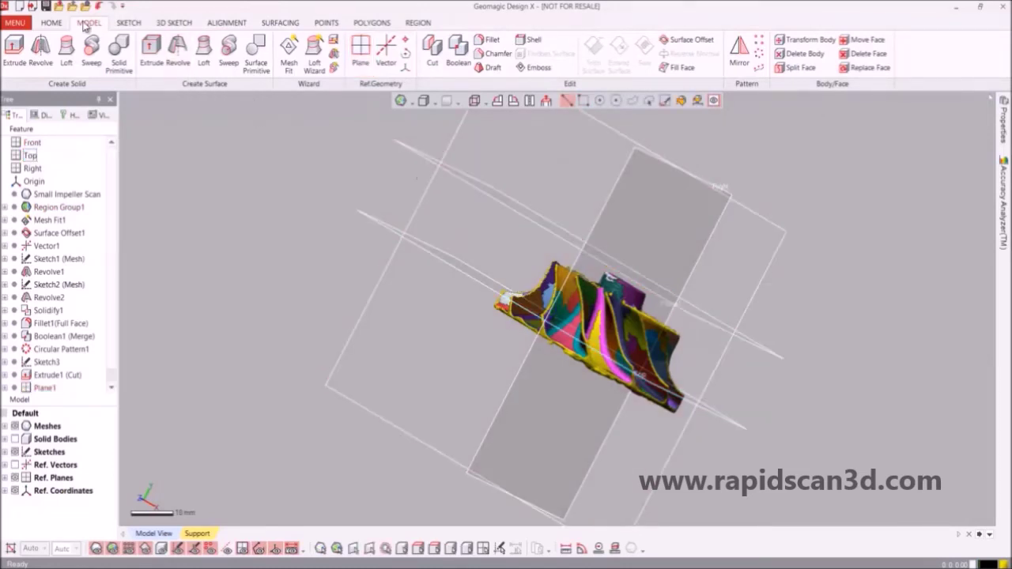
Set up a planar mesh sketch on Plane1 with the section offset 3.8 mm down into the hub.
click(125, 22)
click(29, 68)
click(41, 90)
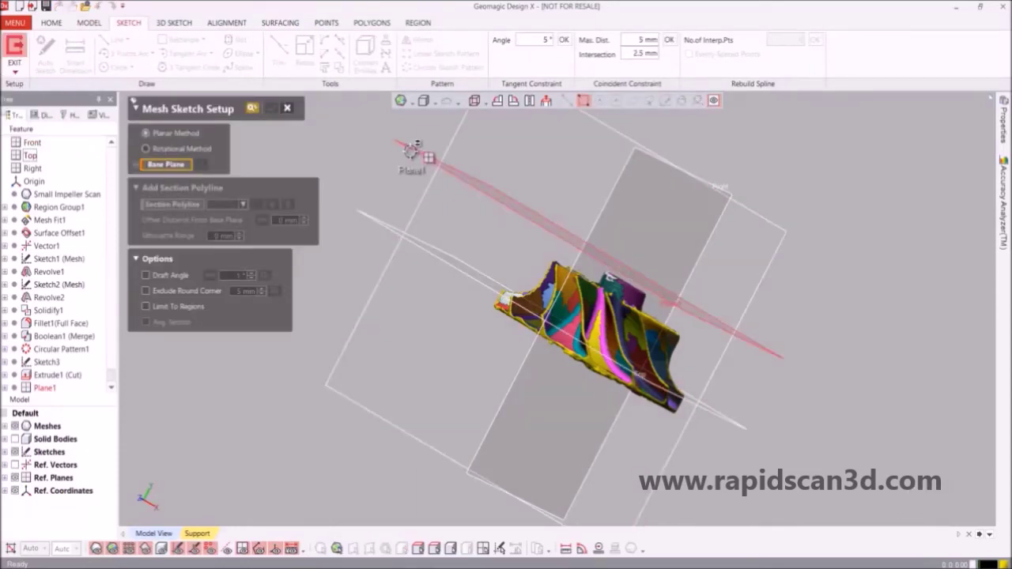
click(412, 150)
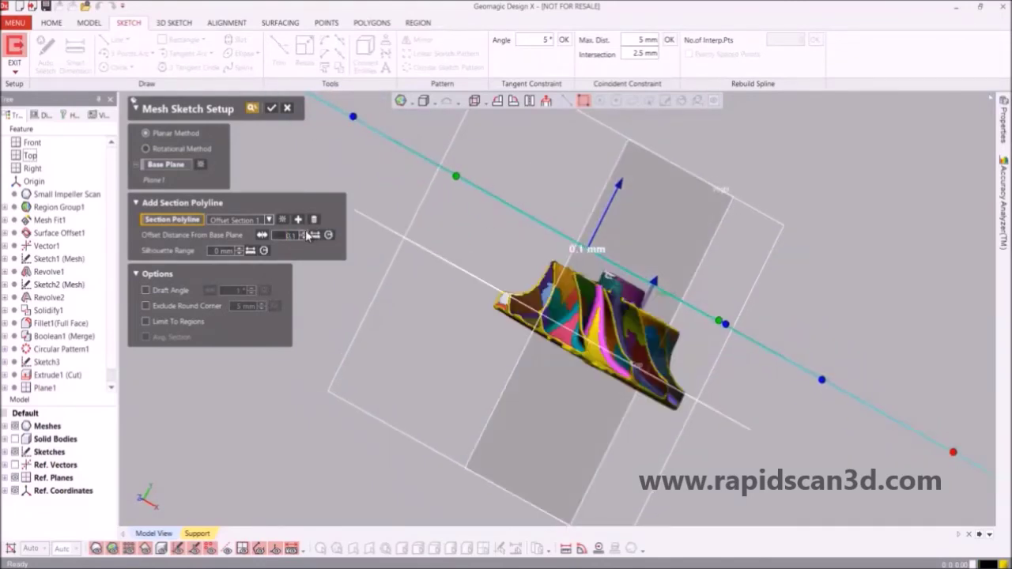
click(266, 239)
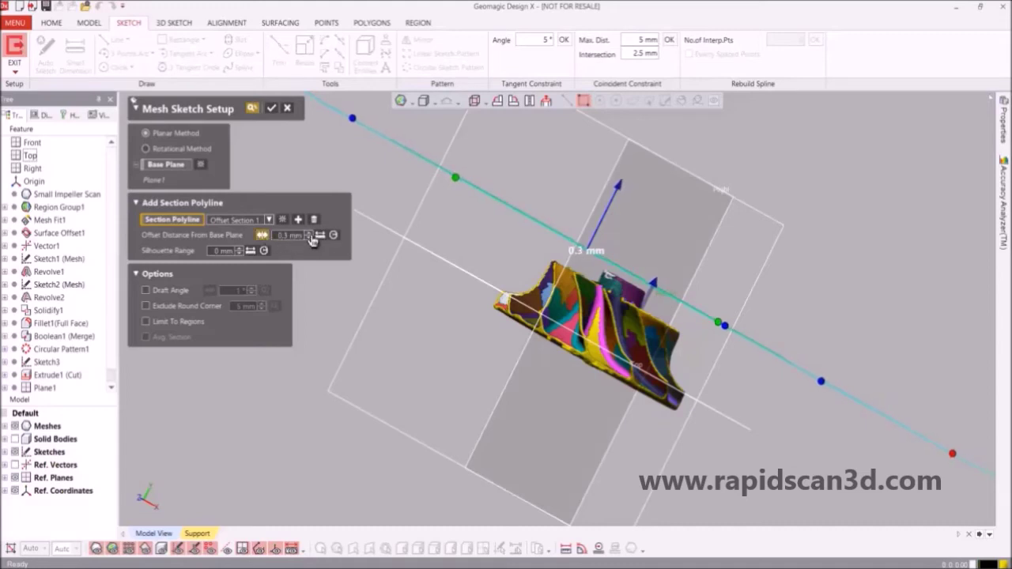
click(310, 234)
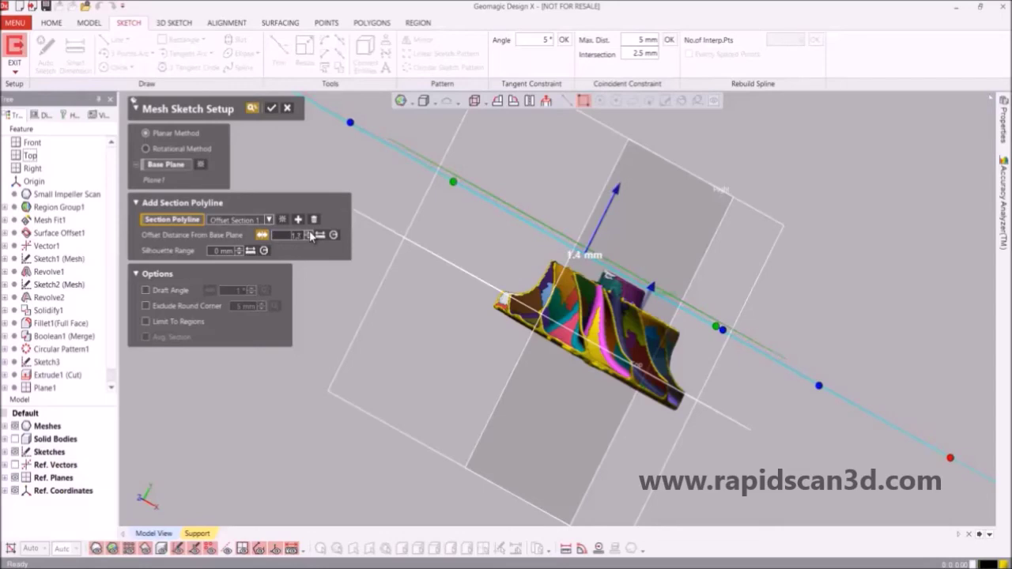
click(310, 233)
click(310, 234)
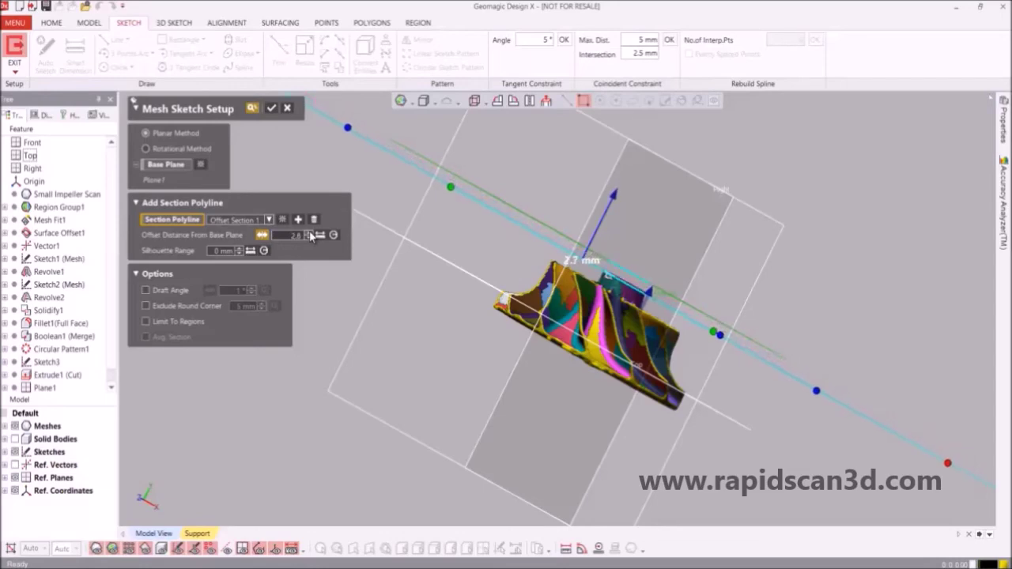
right_drag(649, 214, 485, 335)
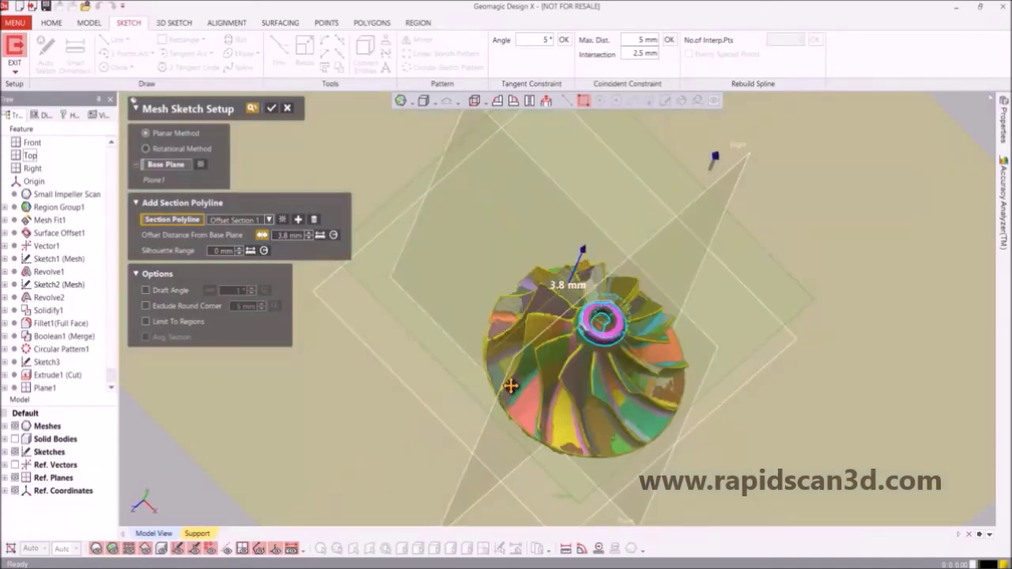
right_drag(602, 294, 538, 370)
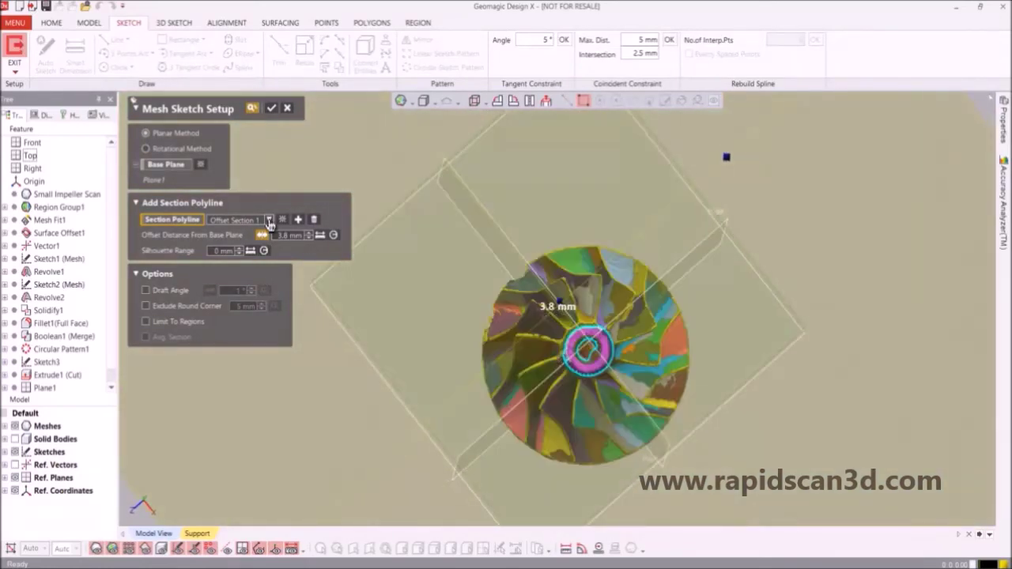
click(272, 109)
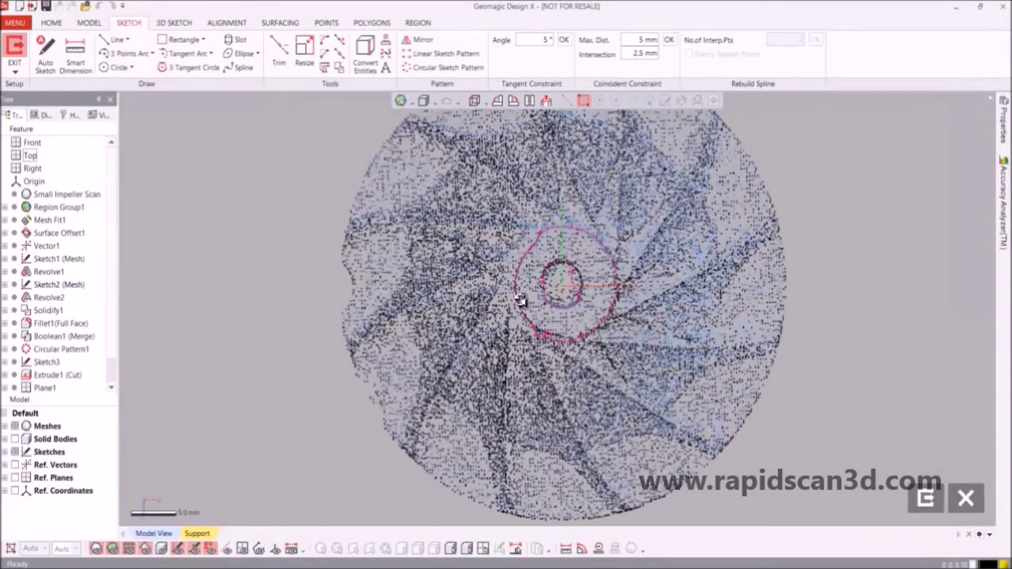
Hide the mesh and fit a spline to the left part of the outer hub section, between its two kinks.
click(15, 426)
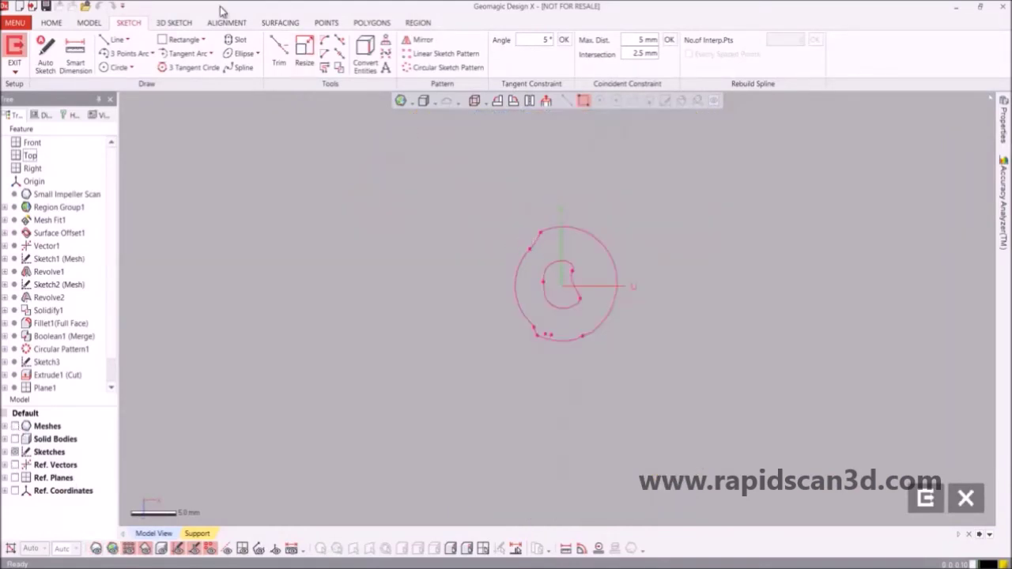
click(242, 68)
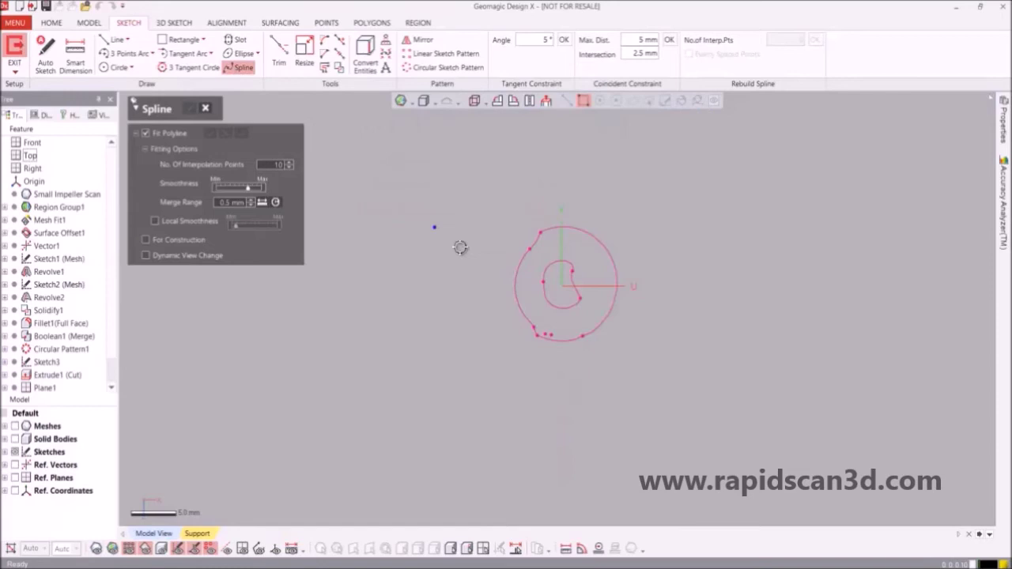
click(536, 243)
click(520, 306)
drag(536, 333, 535, 333)
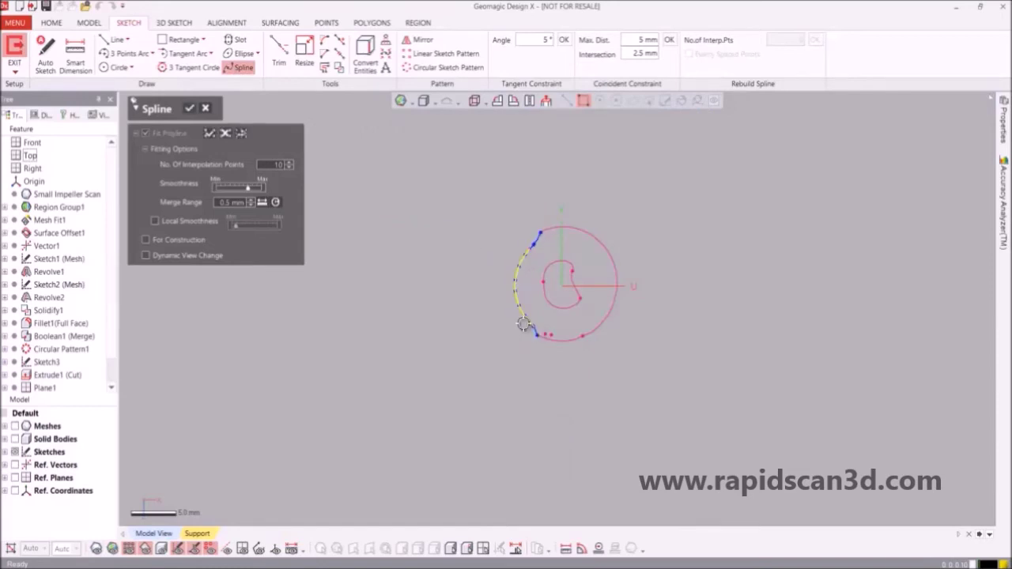
click(192, 108)
Close the spline into a profile with a chain of straight lines running outside the hub, and finish the sketch.
click(111, 40)
scroll(581, 261, up, 3)
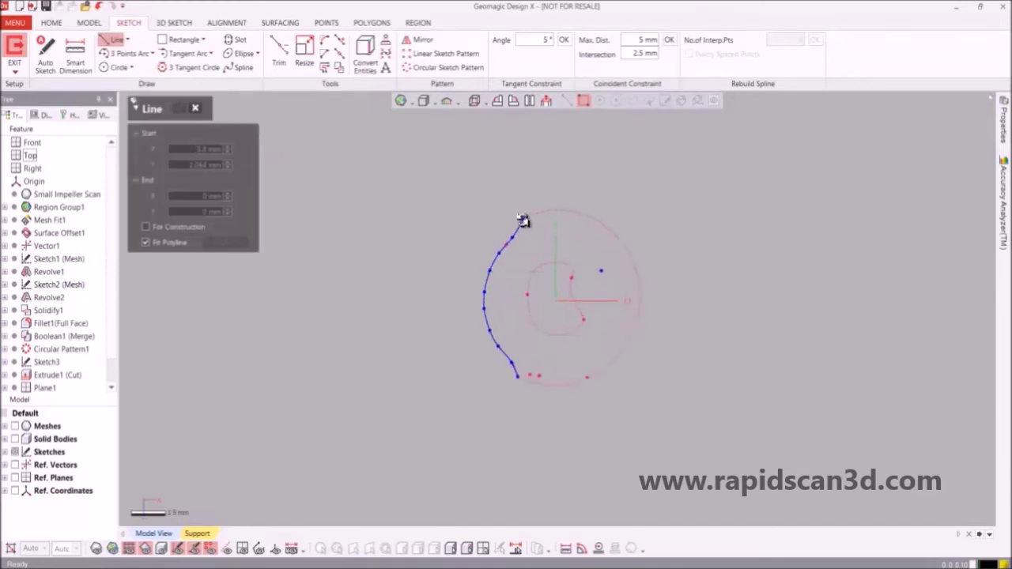
click(523, 217)
click(518, 156)
click(401, 236)
click(400, 421)
click(526, 460)
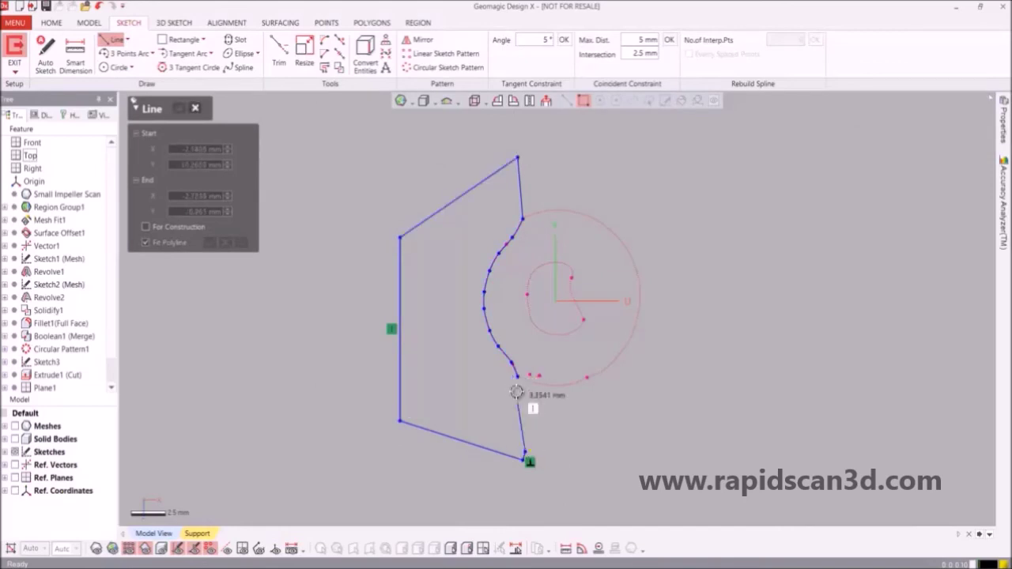
click(519, 378)
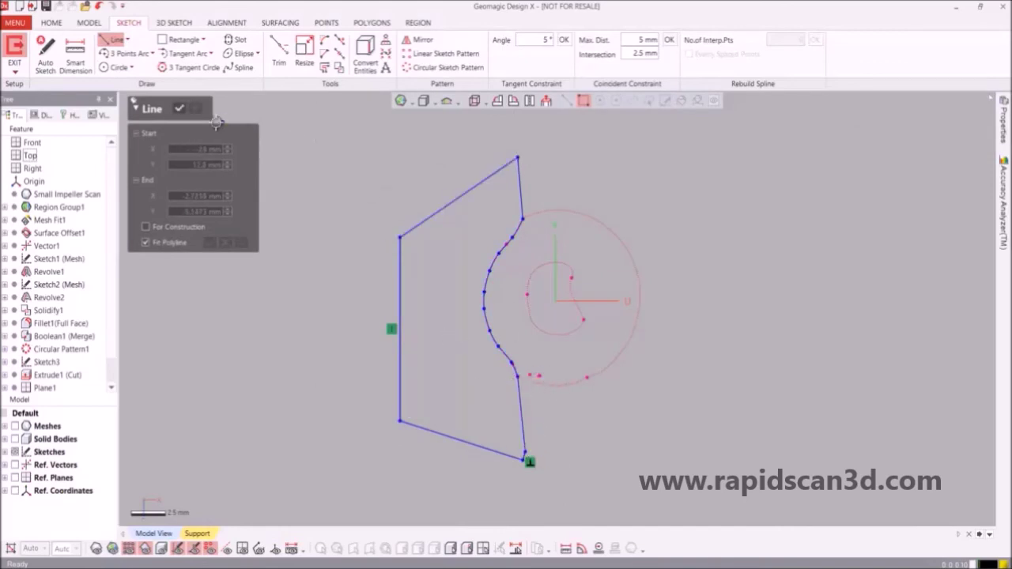
click(185, 109)
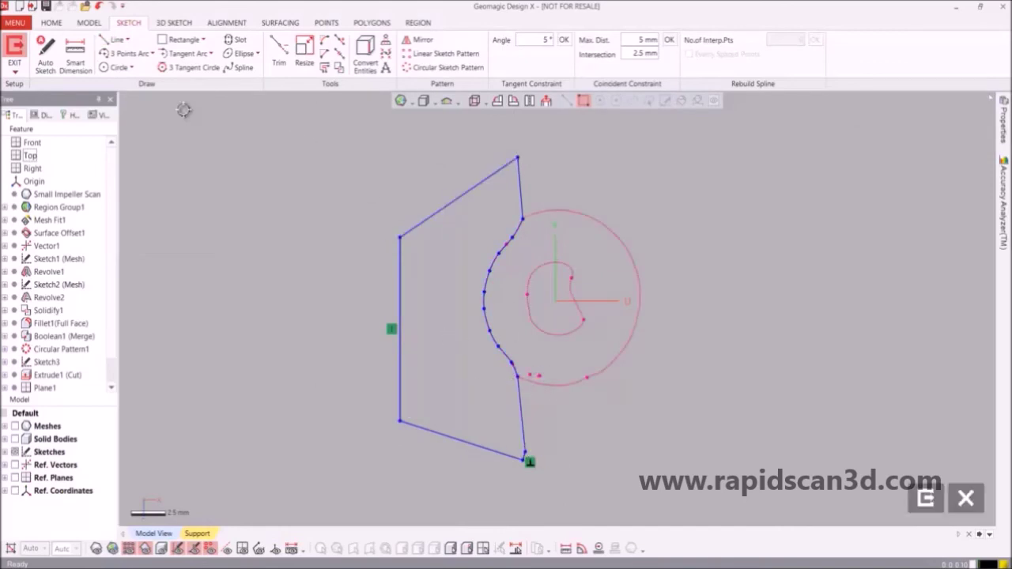
click(916, 503)
Start an extruded cut from the Sketch4 profile and reverse its direction so it points down into the hub.
scroll(696, 390, down, 3)
right_drag(617, 393, 637, 253)
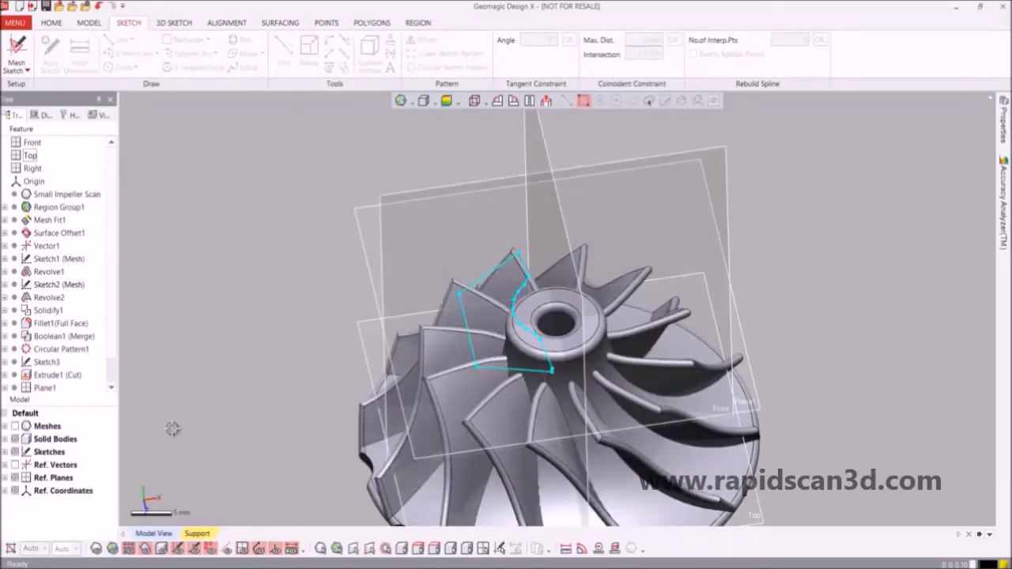
right_drag(407, 470, 412, 350)
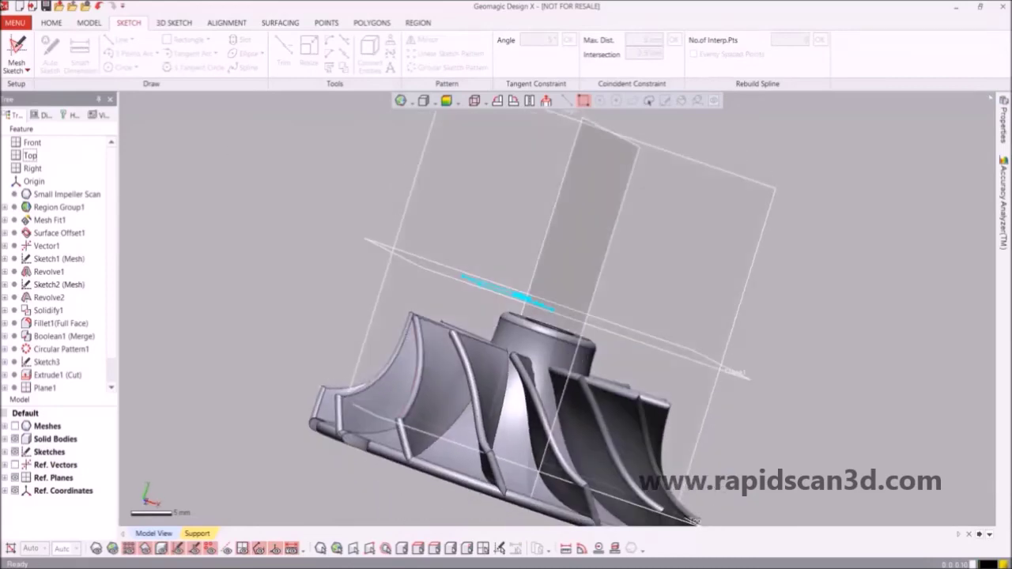
click(79, 23)
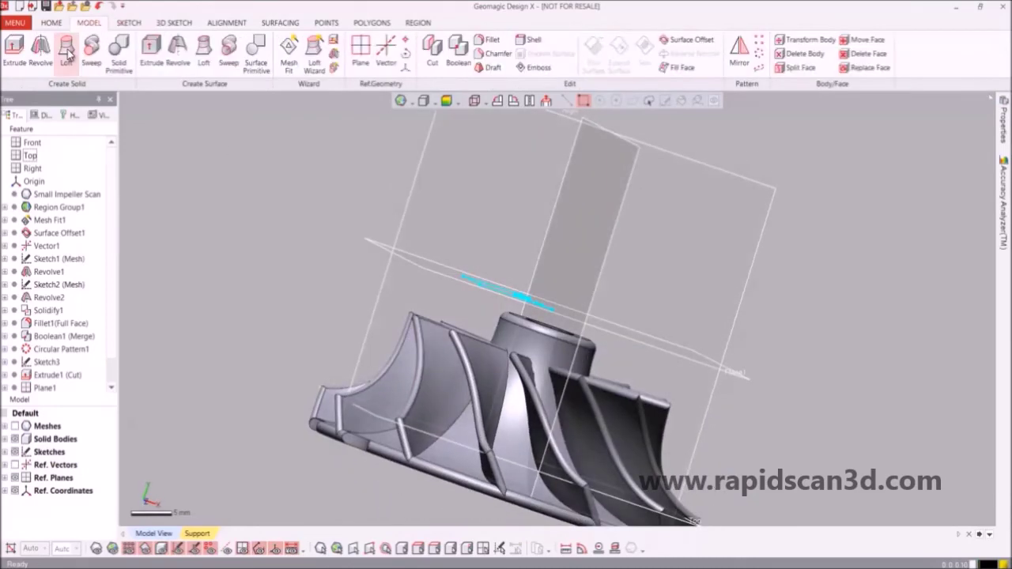
click(15, 49)
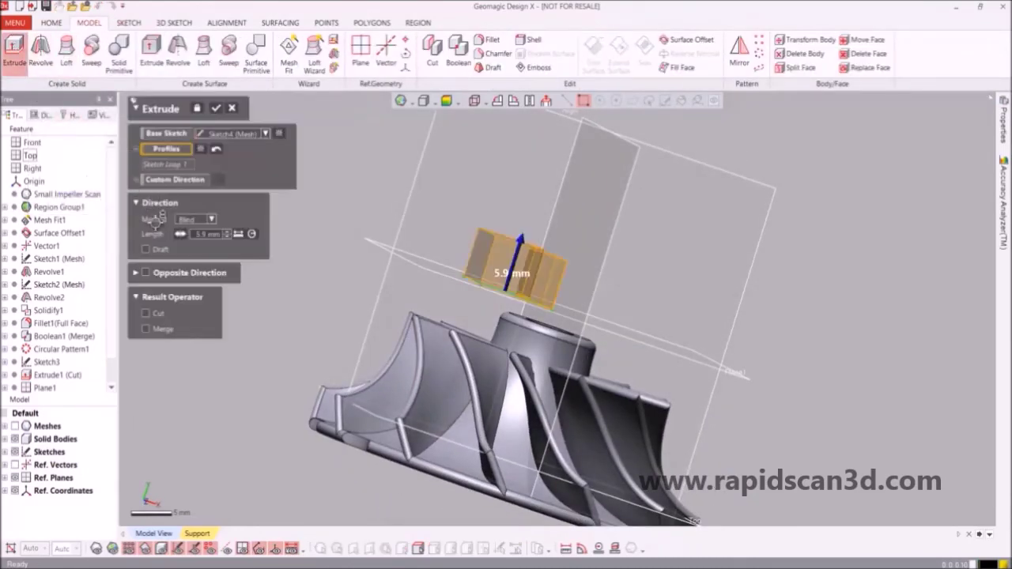
click(145, 314)
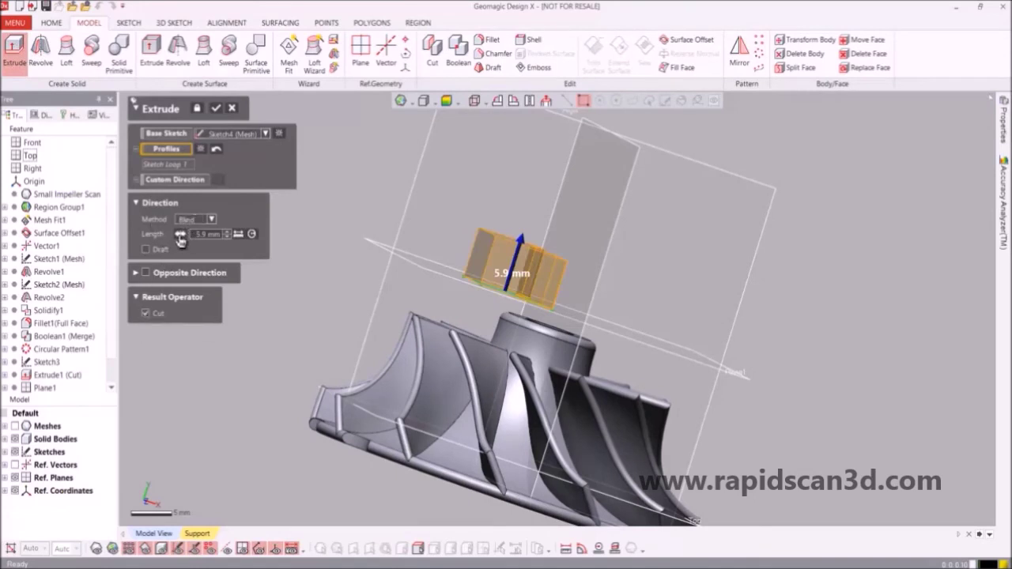
click(180, 235)
Set the cut's length to 6 mm, check its end against the blade tops from the front, and apply it.
scroll(520, 352, up, 5)
right_drag(519, 352, 518, 350)
scroll(622, 171, down, 5)
right_drag(621, 172, 563, 150)
click(558, 144)
scroll(507, 352, up, 3)
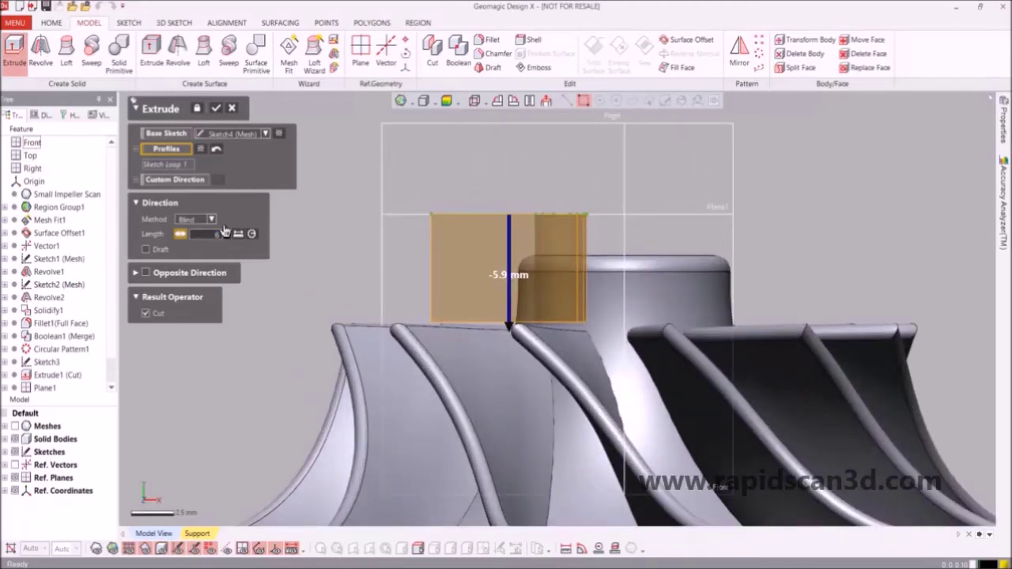
text(6)
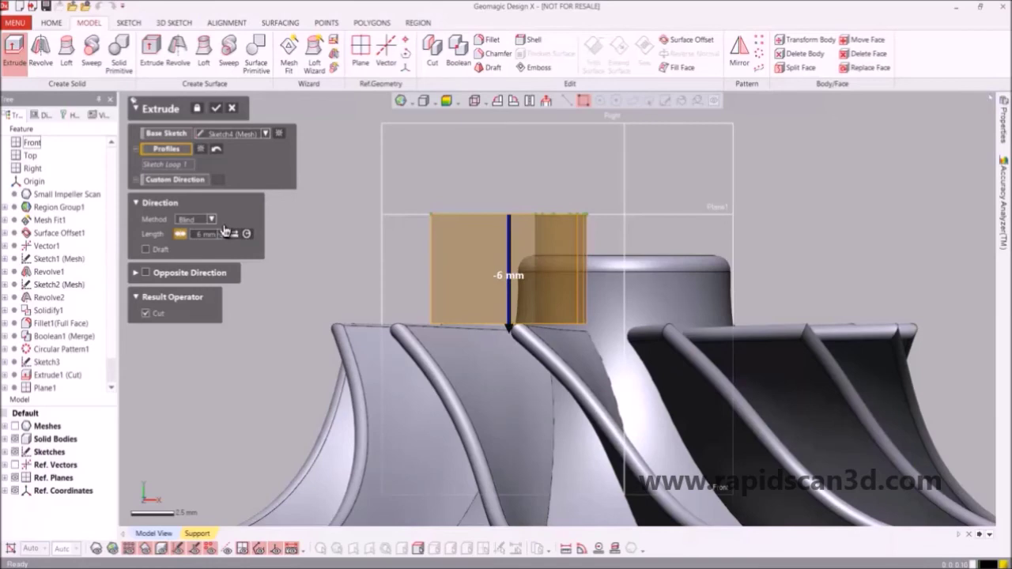
scroll(459, 324, up, 5)
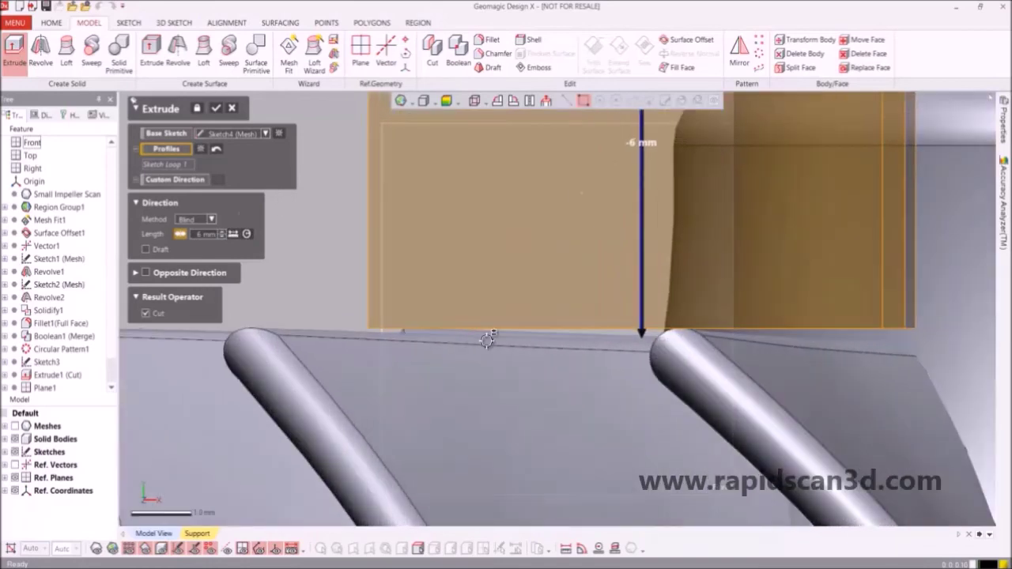
scroll(486, 336, down, 5)
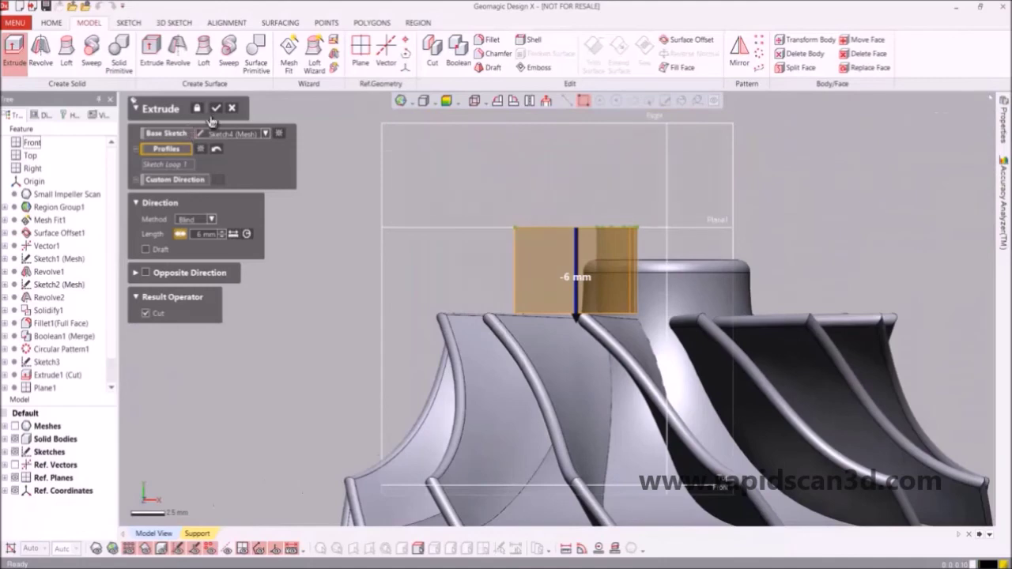
click(218, 114)
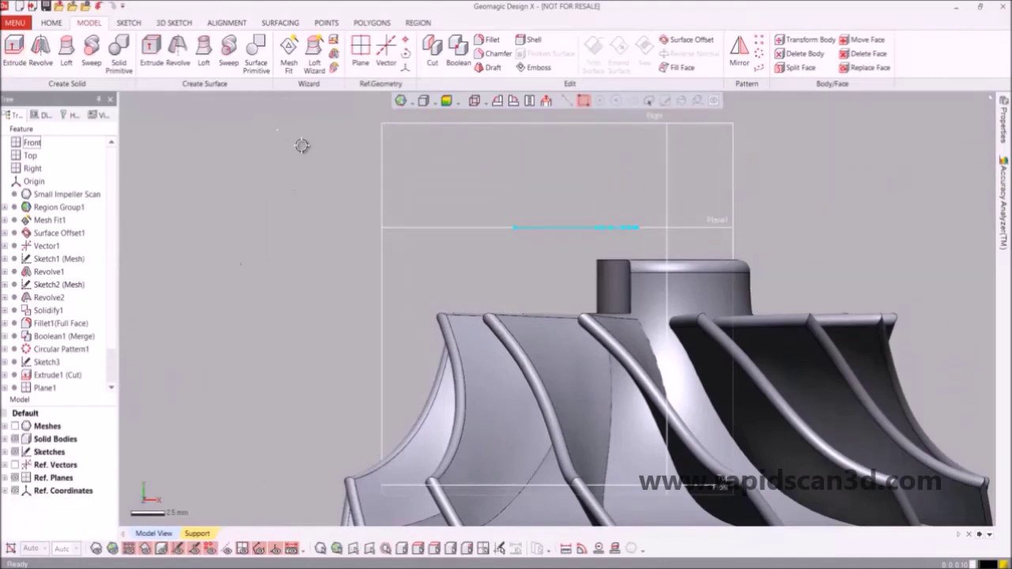
Hide the reference planes and examine the hub cut from an angled view and from further out.
right_drag(533, 199, 549, 273)
click(893, 166)
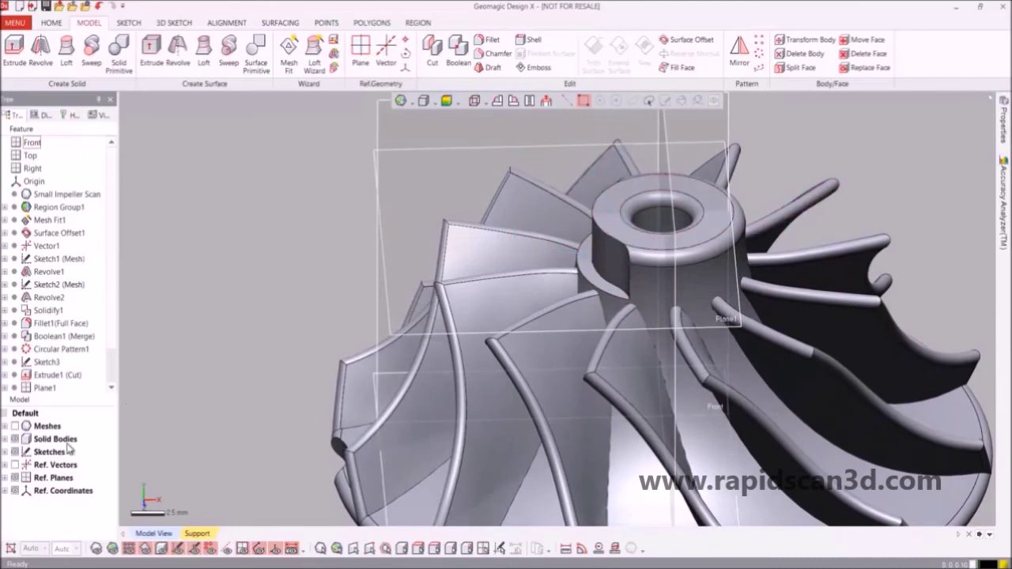
click(15, 477)
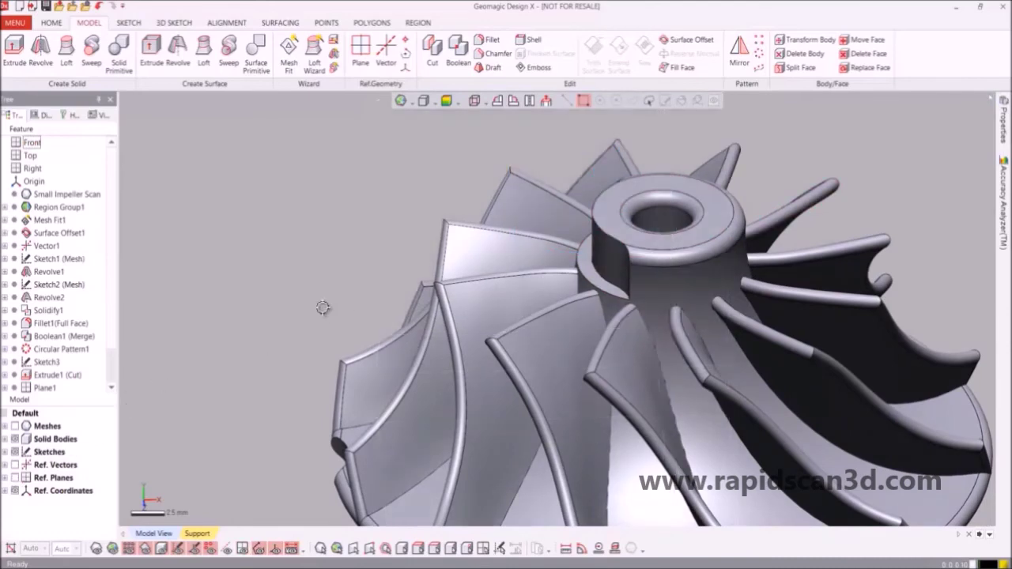
scroll(504, 292, down, 6)
right_drag(641, 249, 535, 297)
scroll(588, 321, up, 5)
scroll(535, 297, down, 7)
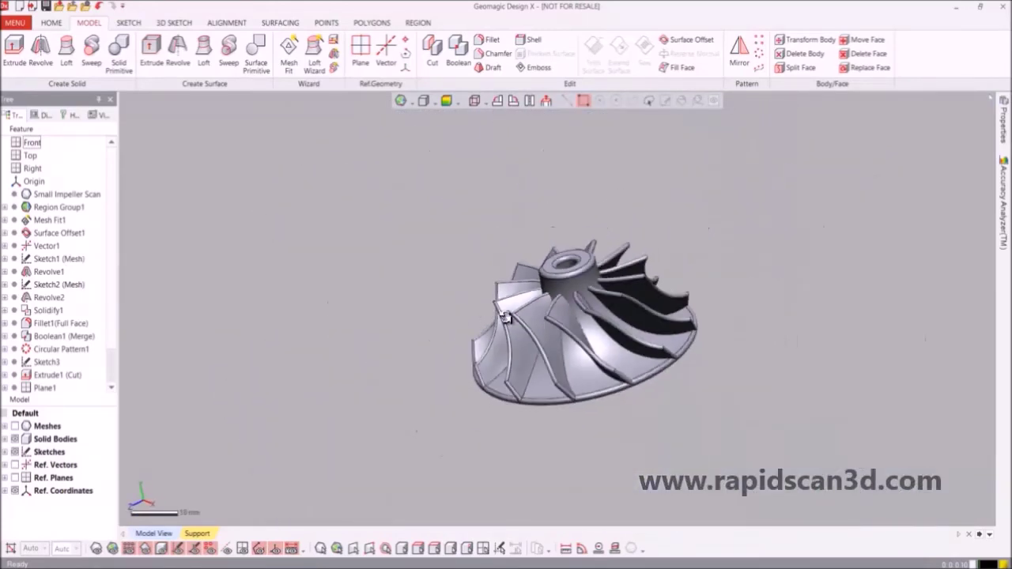
scroll(489, 302, down, 3)
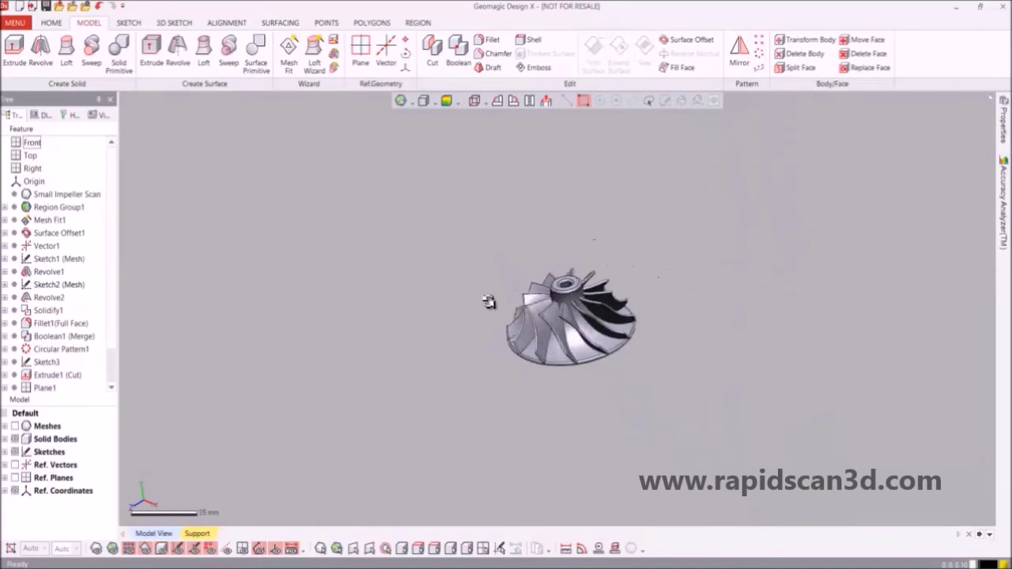
scroll(543, 304, up, 4)
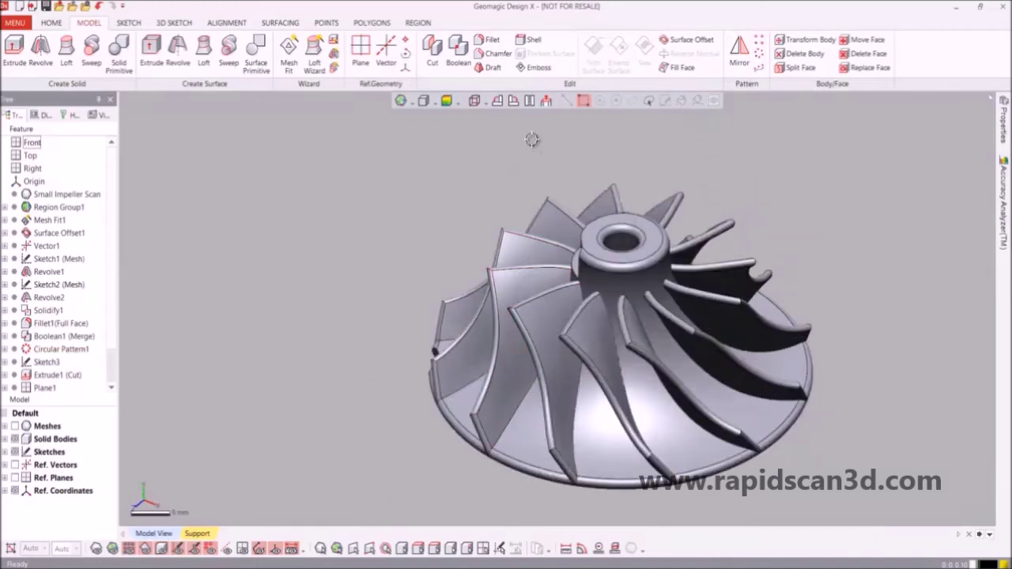
Start a Boolean merge and pick the blade bodies around the rear half of the impeller as tool bodies.
click(456, 54)
click(522, 277)
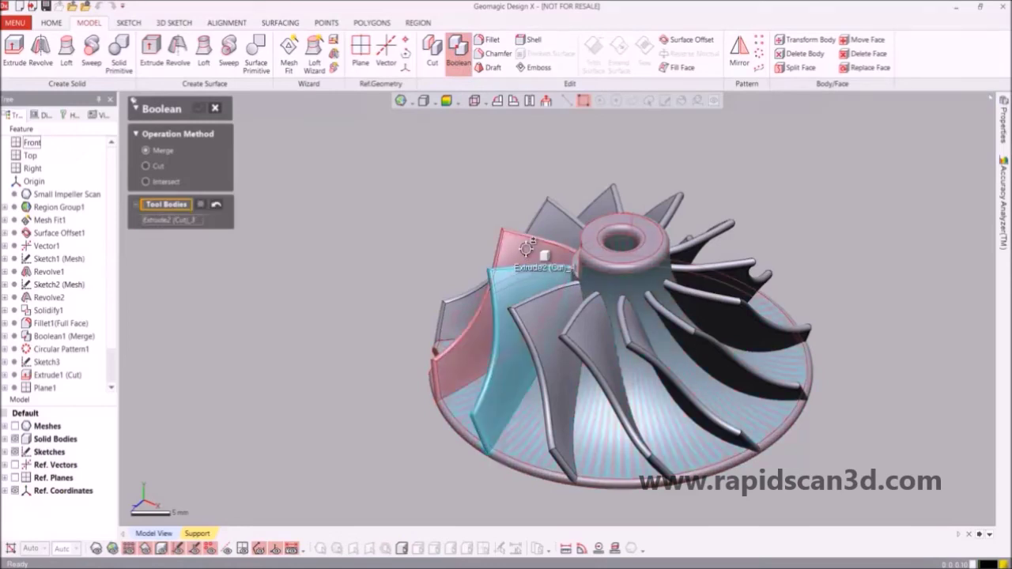
click(526, 249)
click(573, 210)
click(633, 201)
click(694, 226)
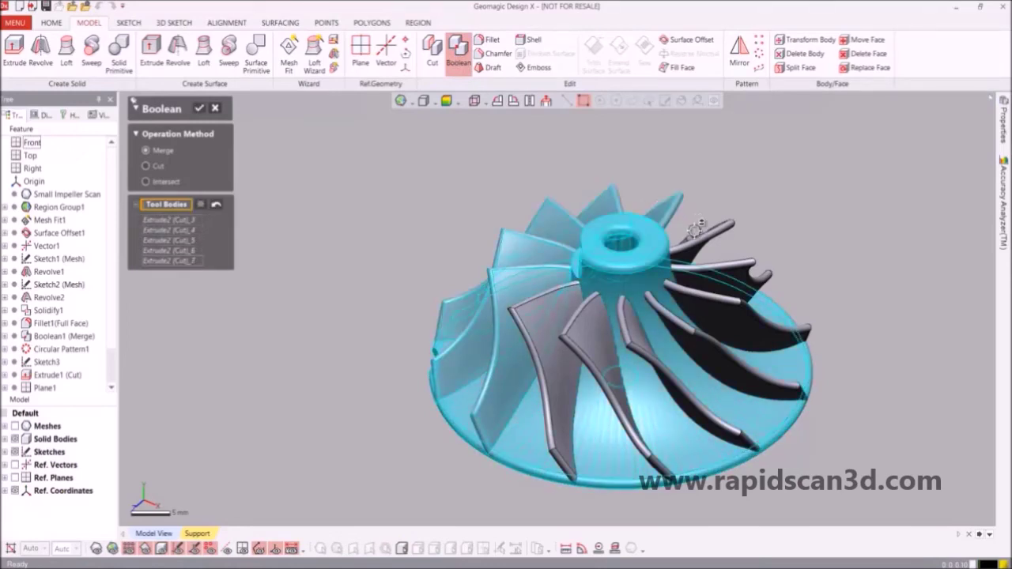
click(712, 253)
click(712, 275)
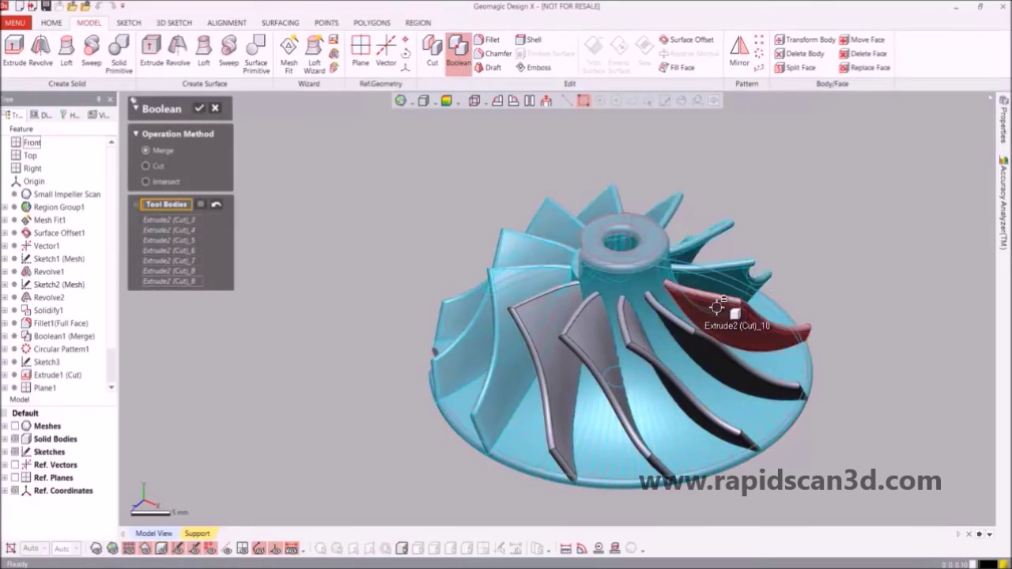
Add the remaining front blades and the hub to the merge, check that every body is selected, and apply it.
click(717, 307)
click(712, 342)
click(635, 338)
click(587, 333)
click(544, 316)
click(602, 257)
right_drag(796, 222, 780, 291)
scroll(207, 223, up, 3)
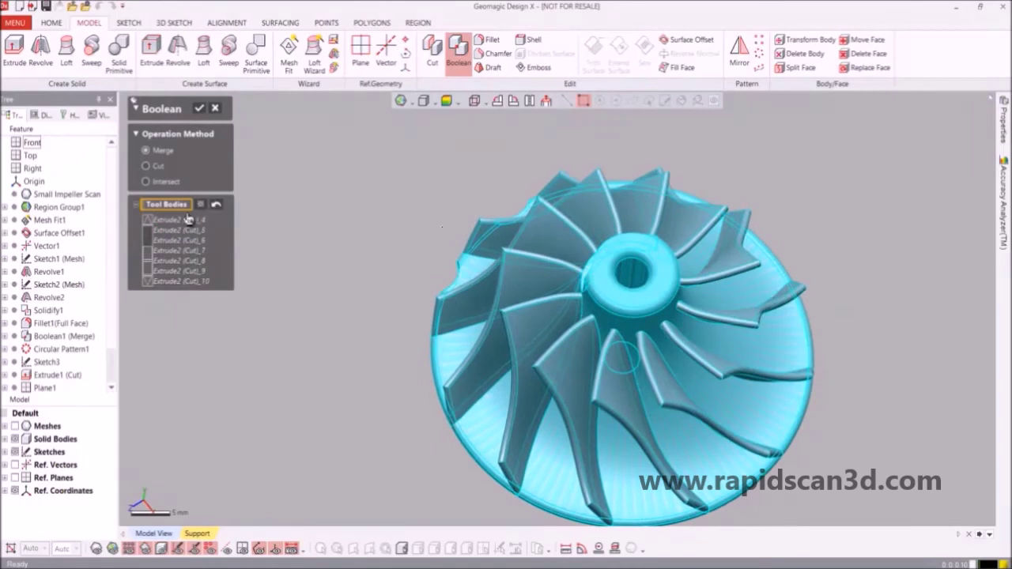
click(198, 110)
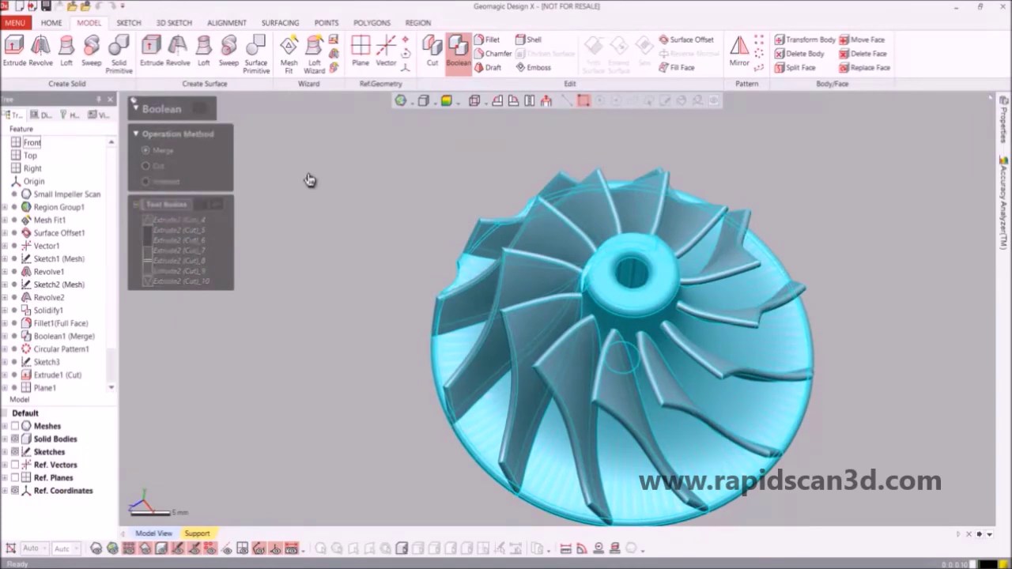
Compare the merged impeller with the scan by viewing the mesh alone and overlaid on the solid, ending with only the solid shown.
right_drag(506, 328, 227, 334)
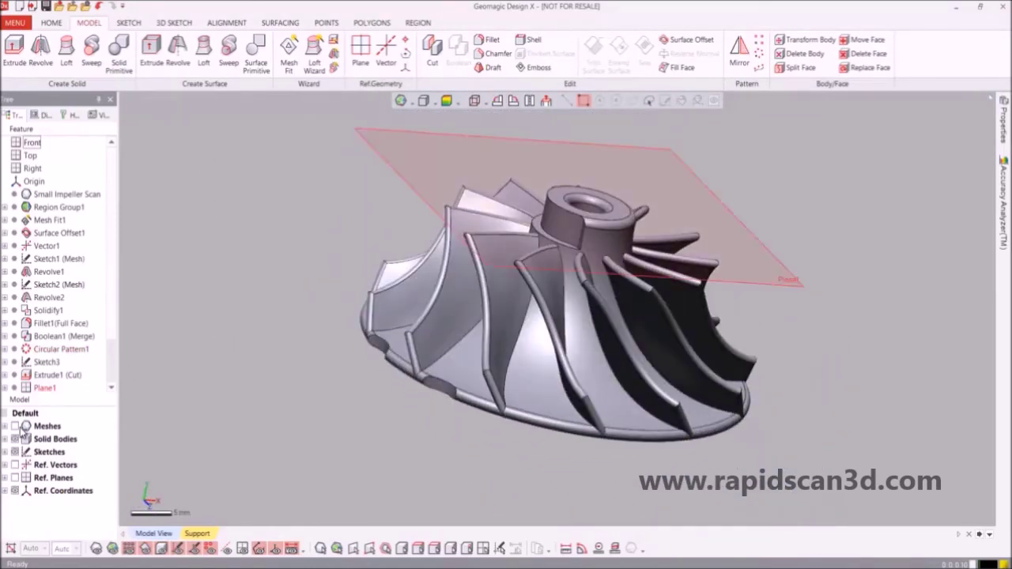
click(15, 439)
click(15, 427)
right_drag(562, 289, 593, 372)
right_drag(563, 298, 506, 261)
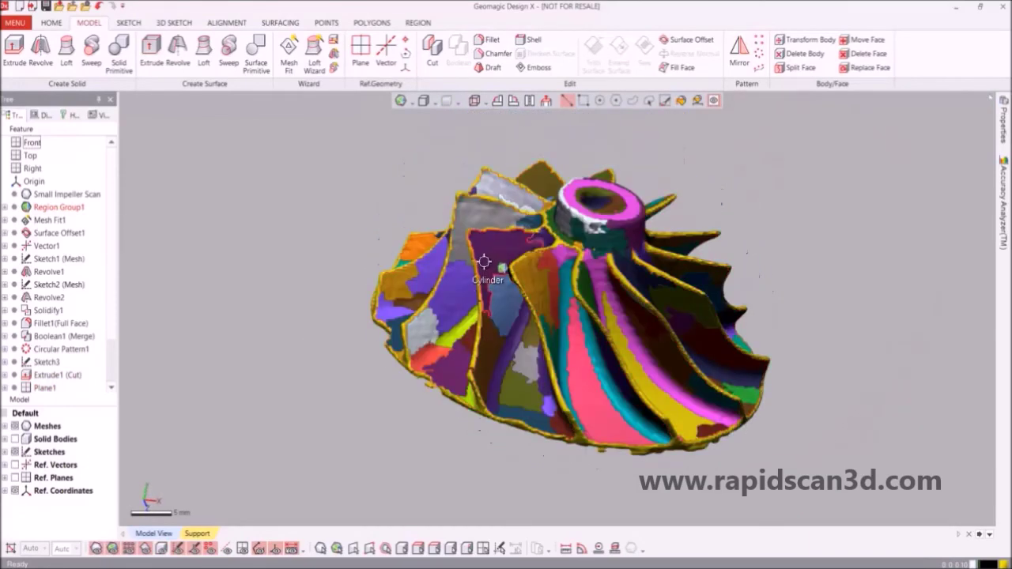
click(15, 439)
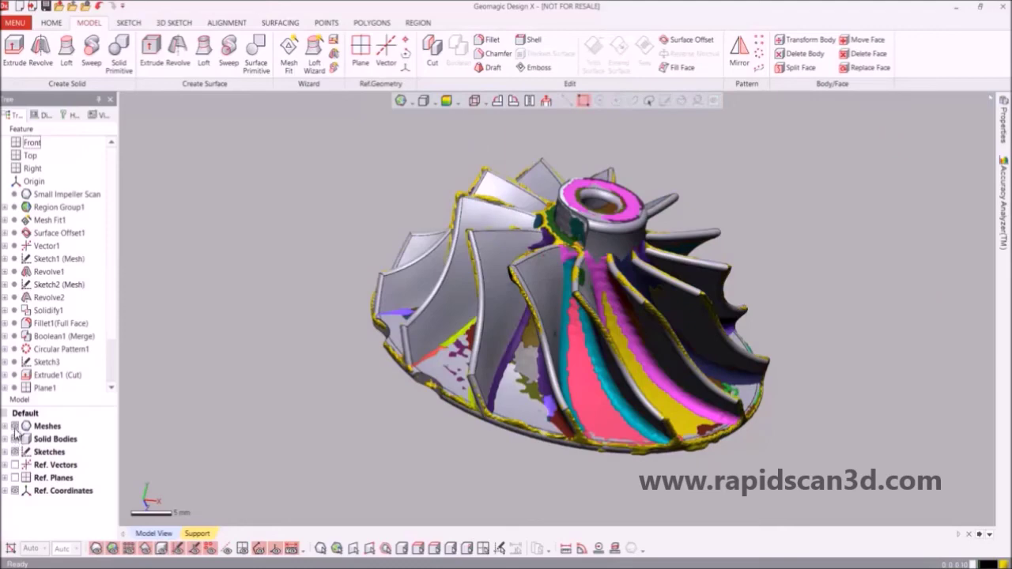
click(15, 426)
right_drag(635, 204, 633, 225)
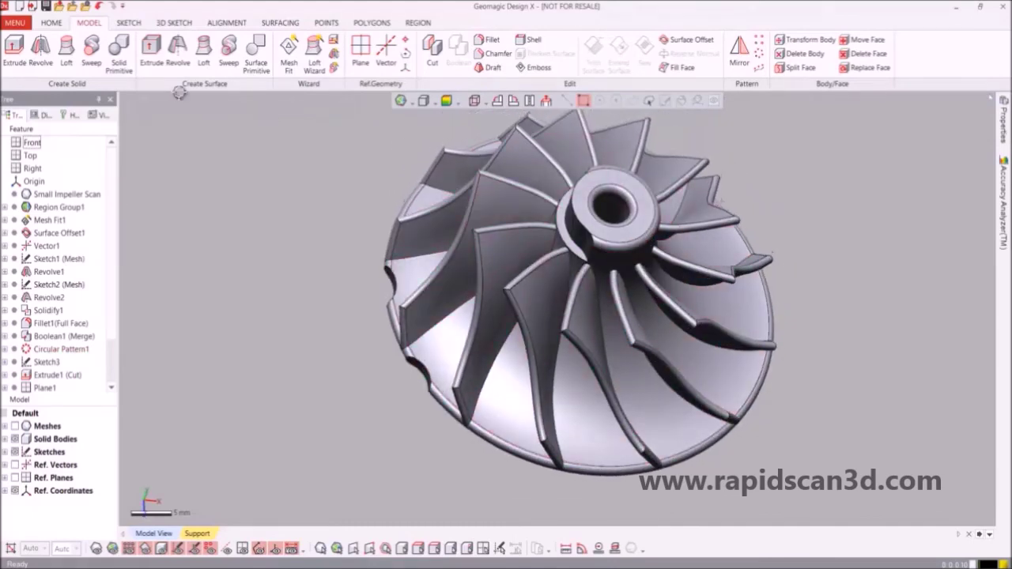
Export the merged impeller body as an IGES file named "Impeller for SW" in the Impeller folder.
click(76, 8)
click(523, 250)
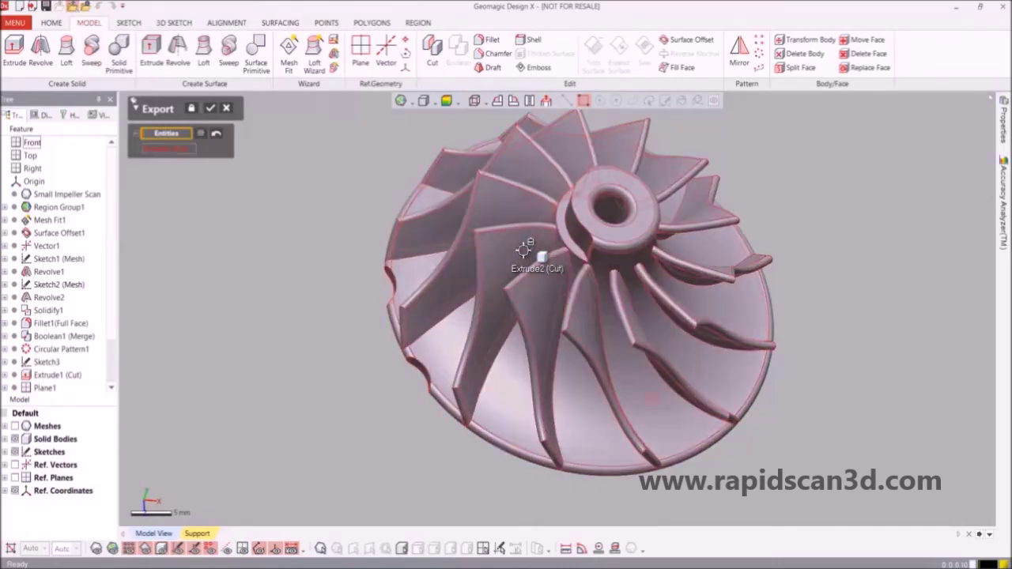
click(211, 110)
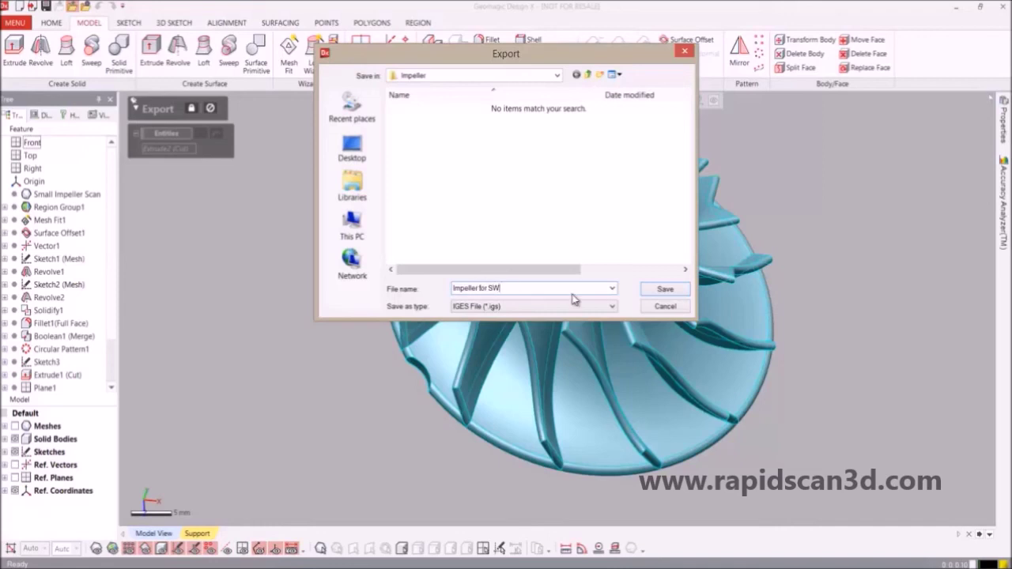
click(664, 291)
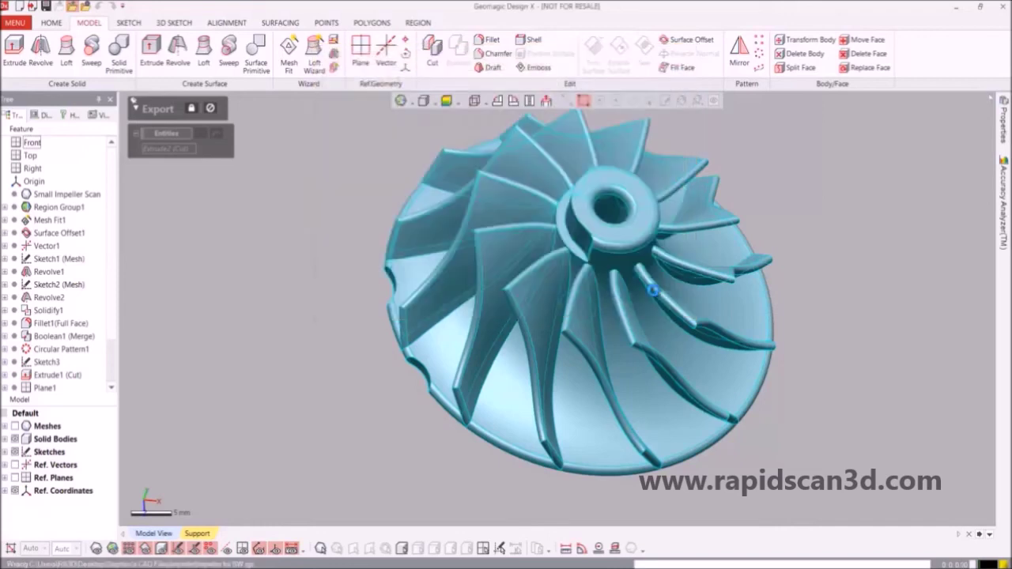
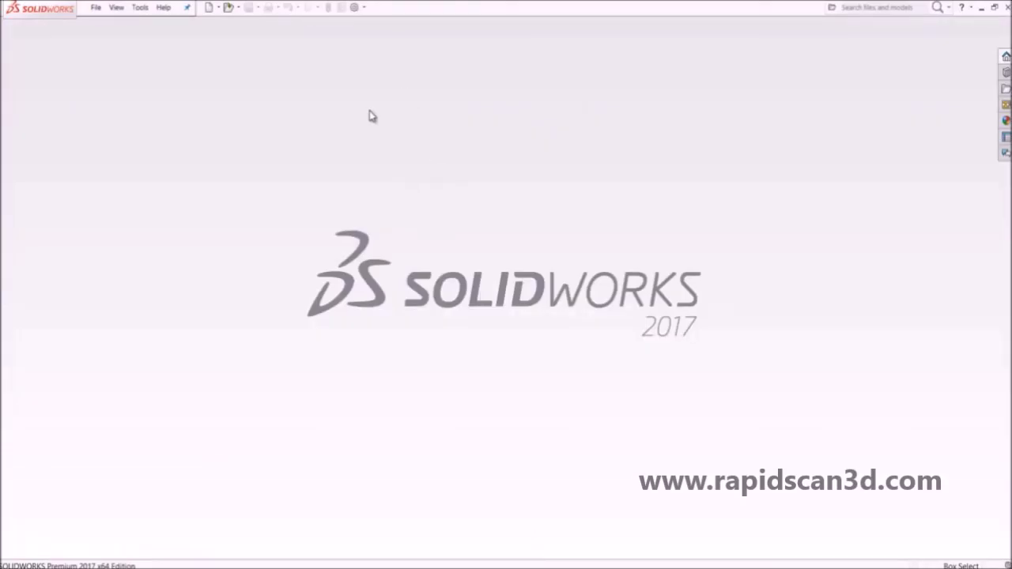
In SOLIDWORKS, open "Impeller for SW.igs" from the Impeller folder, then run Import Diagnostics on the part and accept.
click(229, 9)
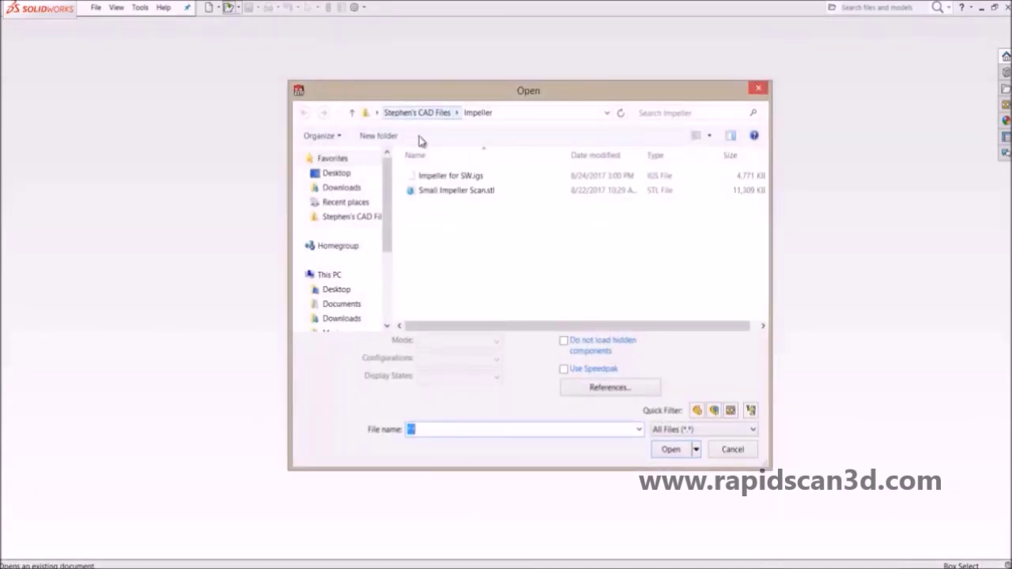
click(457, 181)
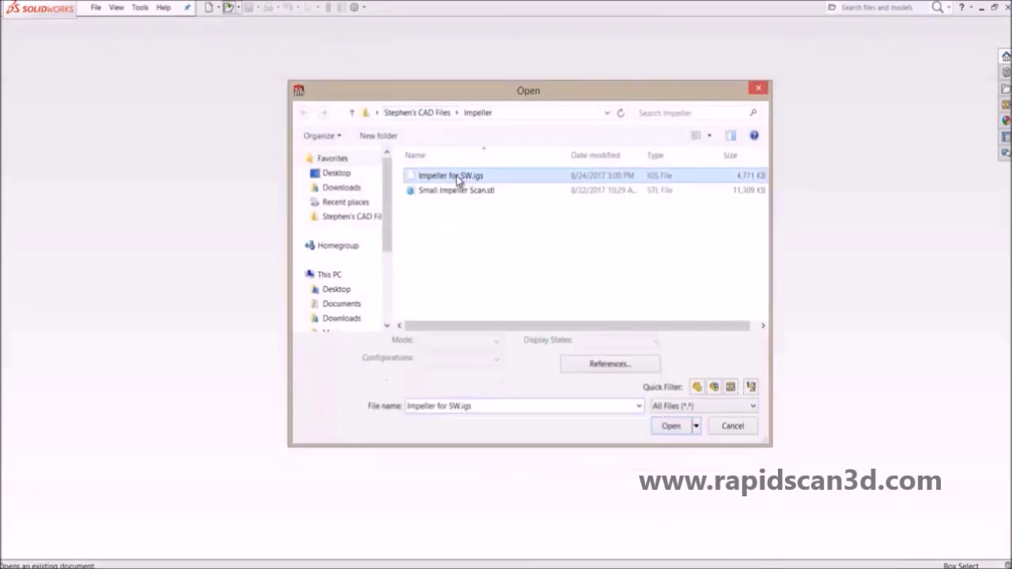
click(671, 426)
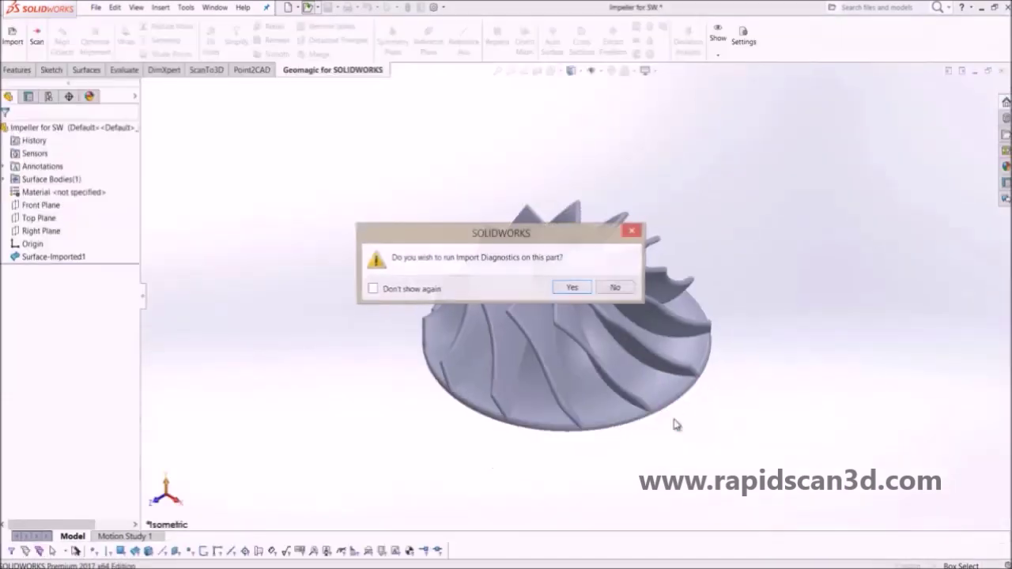
click(572, 290)
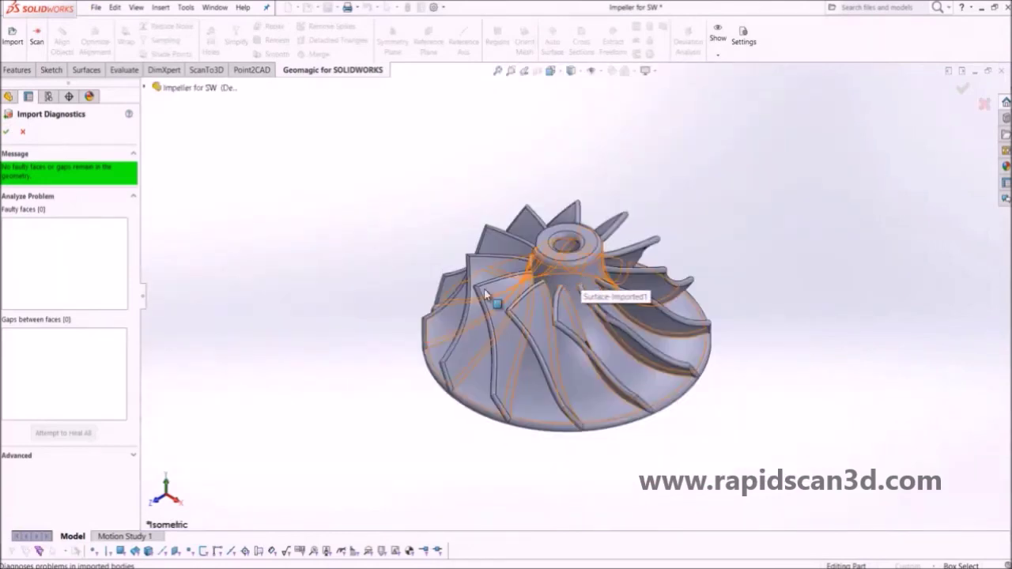
click(7, 133)
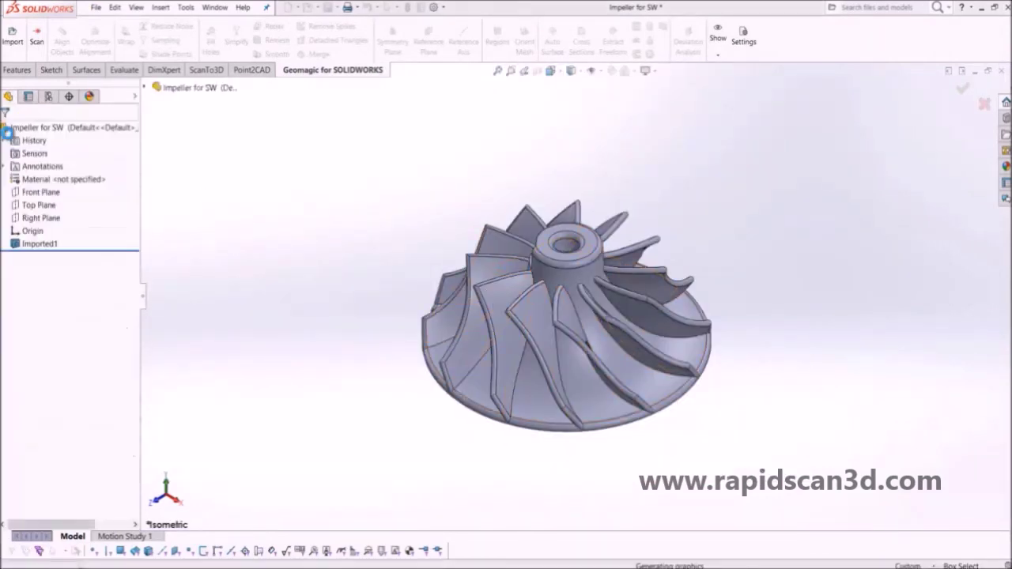
Sketch a circle about 114 mm in diameter on the Front Plane, large enough to cover most of the impeller.
click(468, 296)
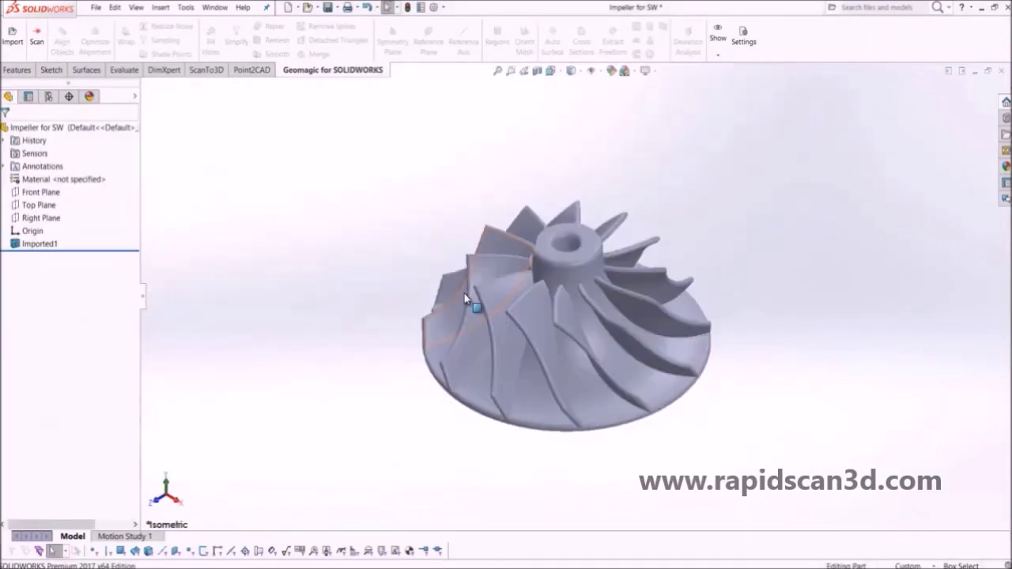
middle_drag(625, 455, 601, 176)
scroll(582, 320, up, 3)
middle_drag(581, 320, 560, 190)
click(43, 194)
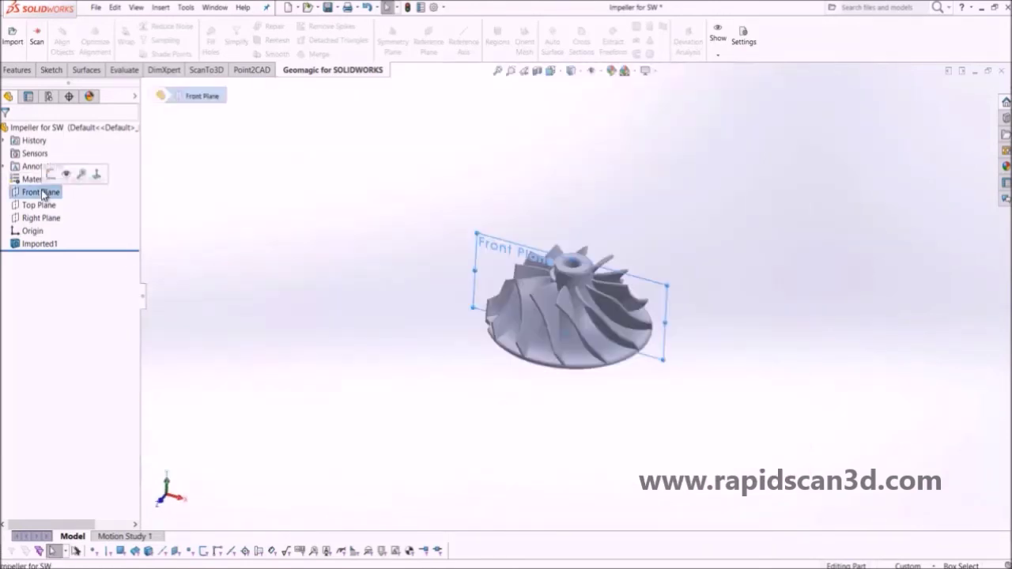
click(49, 175)
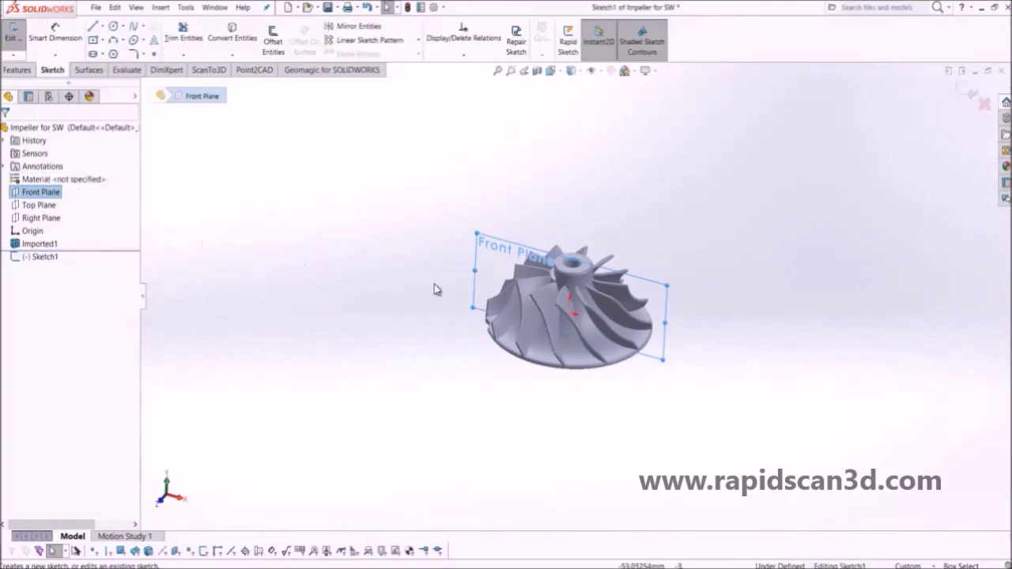
click(113, 26)
click(571, 272)
click(670, 328)
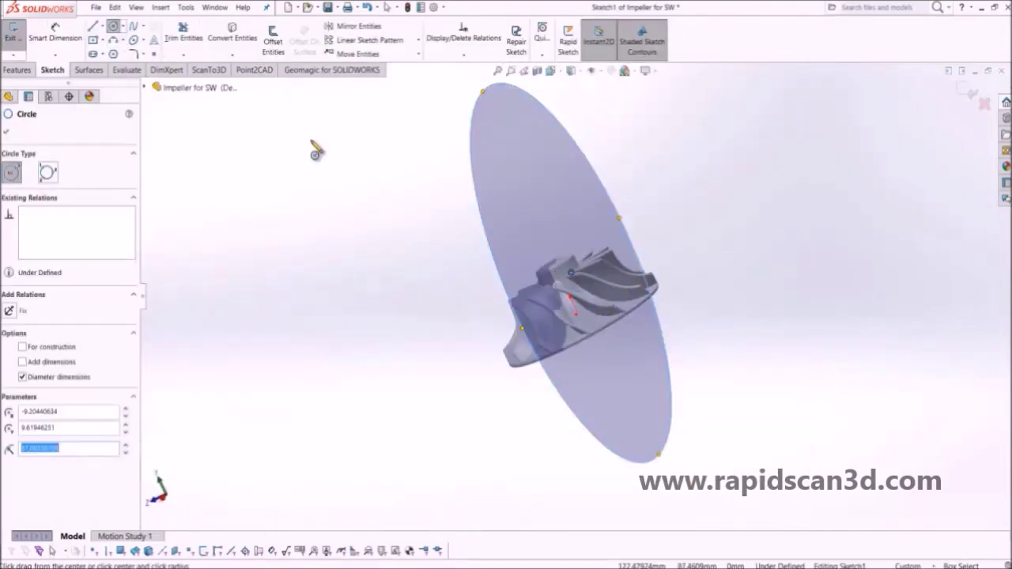
click(7, 136)
Cut the impeller with an Extruded Cut of the circle set to Through All, and inspect the sectioned body.
click(17, 70)
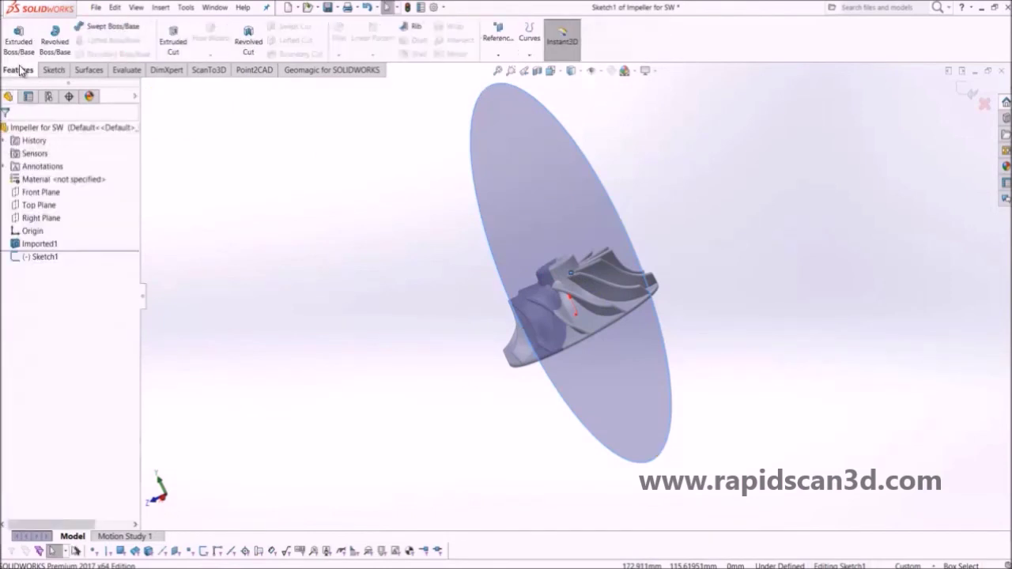
click(164, 44)
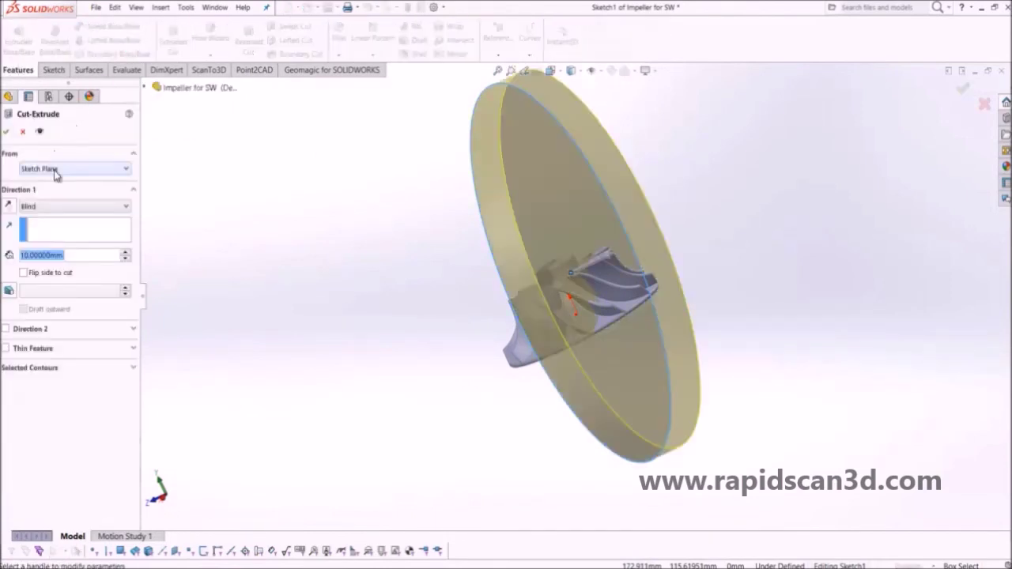
click(54, 206)
click(40, 225)
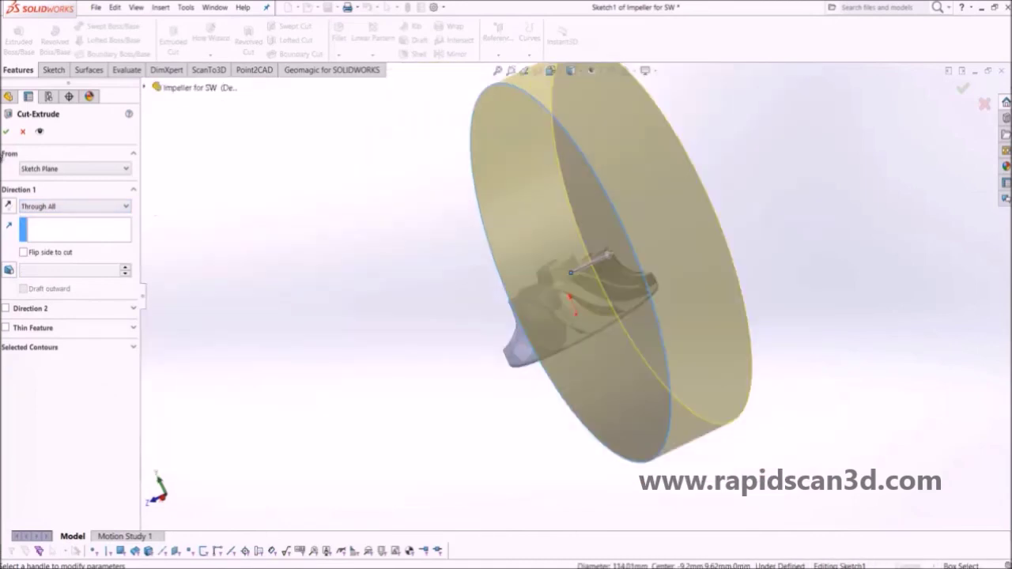
click(6, 132)
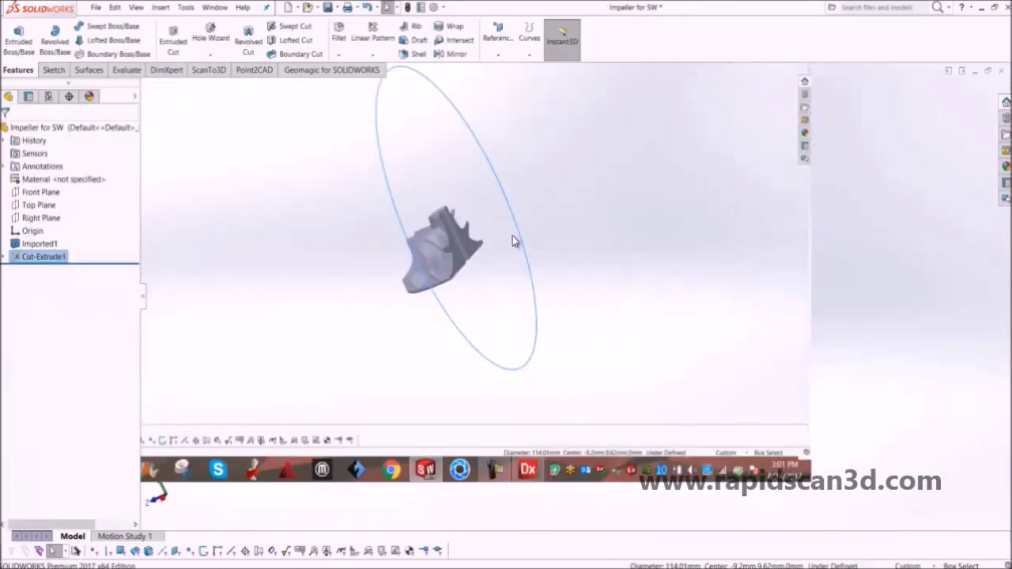
middle_drag(687, 327, 677, 414)
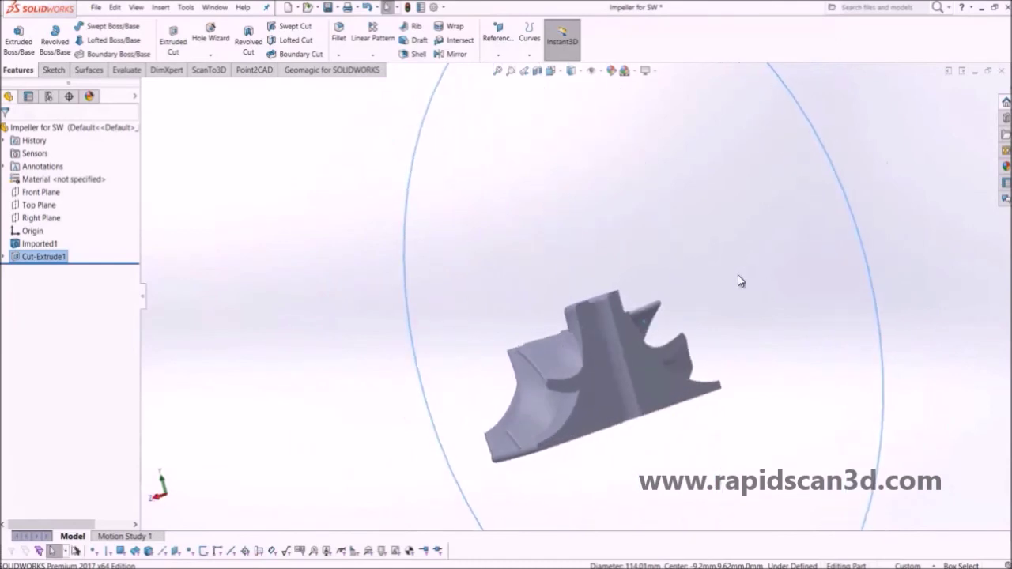
scroll(763, 270, up, 4)
middle_drag(485, 330, 541, 387)
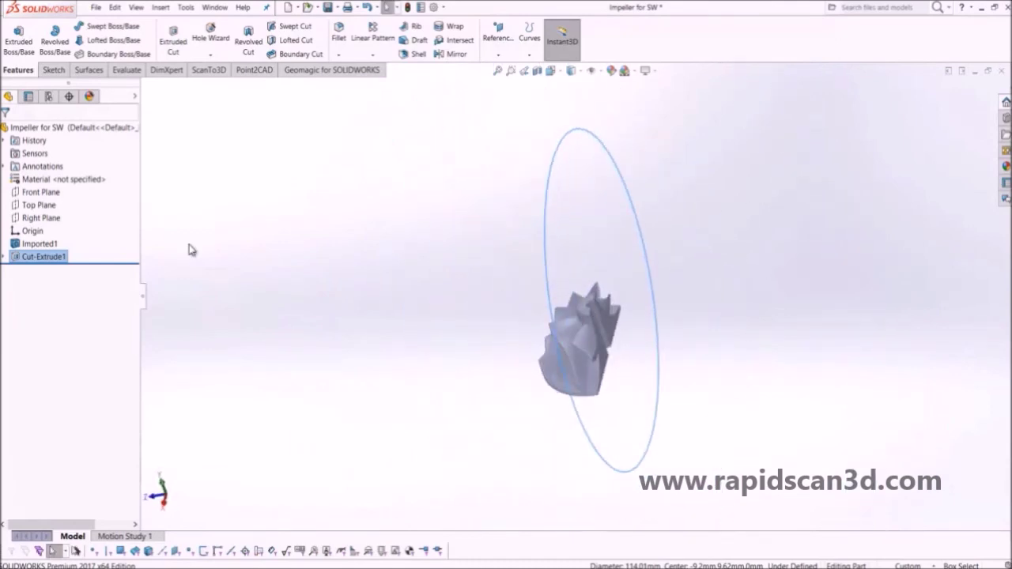
Remove the extruded cut and its circle sketch from the part, and look over the whole impeller.
right_click(22, 265)
click(67, 316)
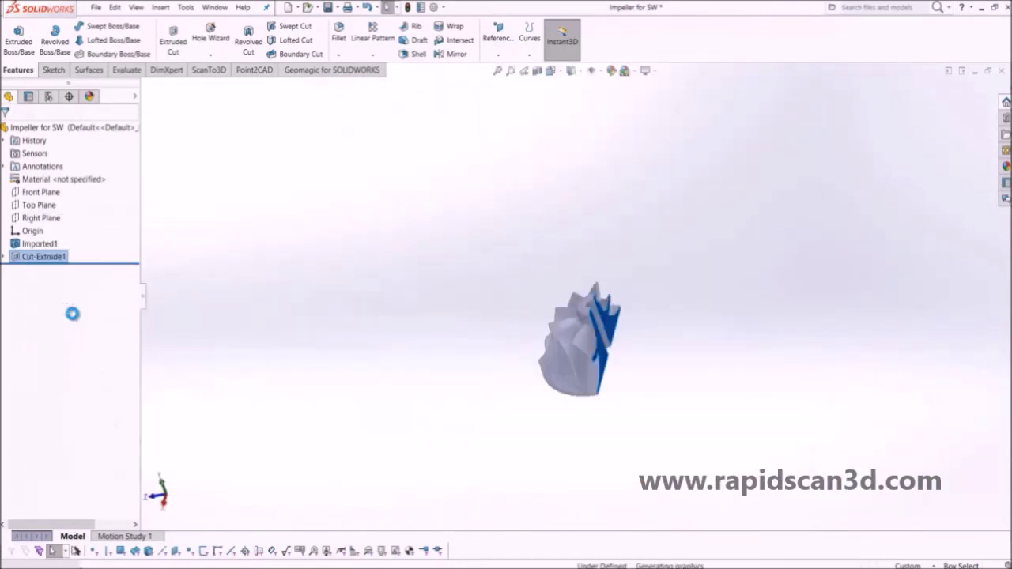
right_click(39, 258)
click(67, 316)
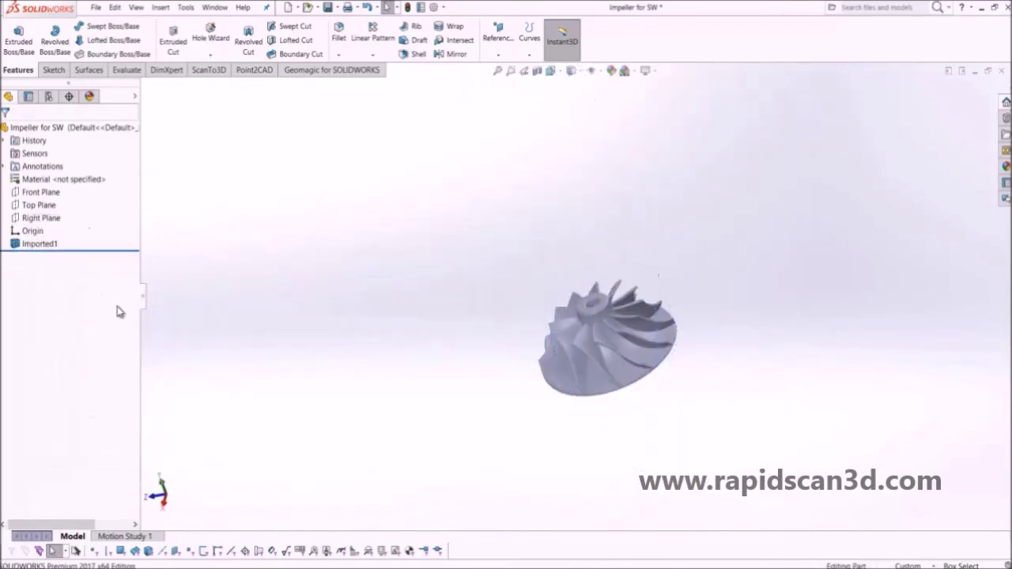
middle_drag(369, 316, 454, 470)
scroll(587, 328, down, 5)
middle_drag(590, 280, 680, 371)
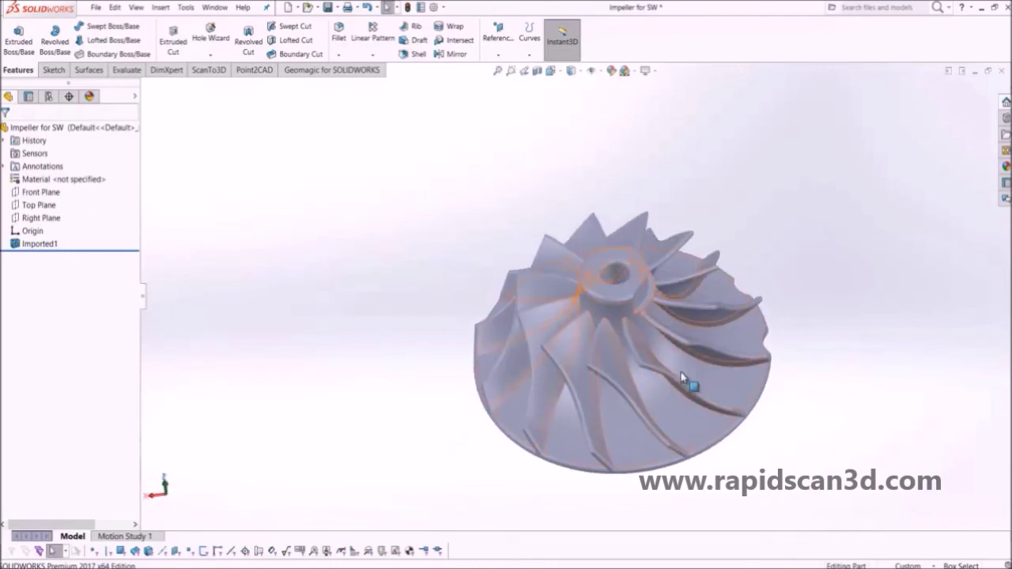